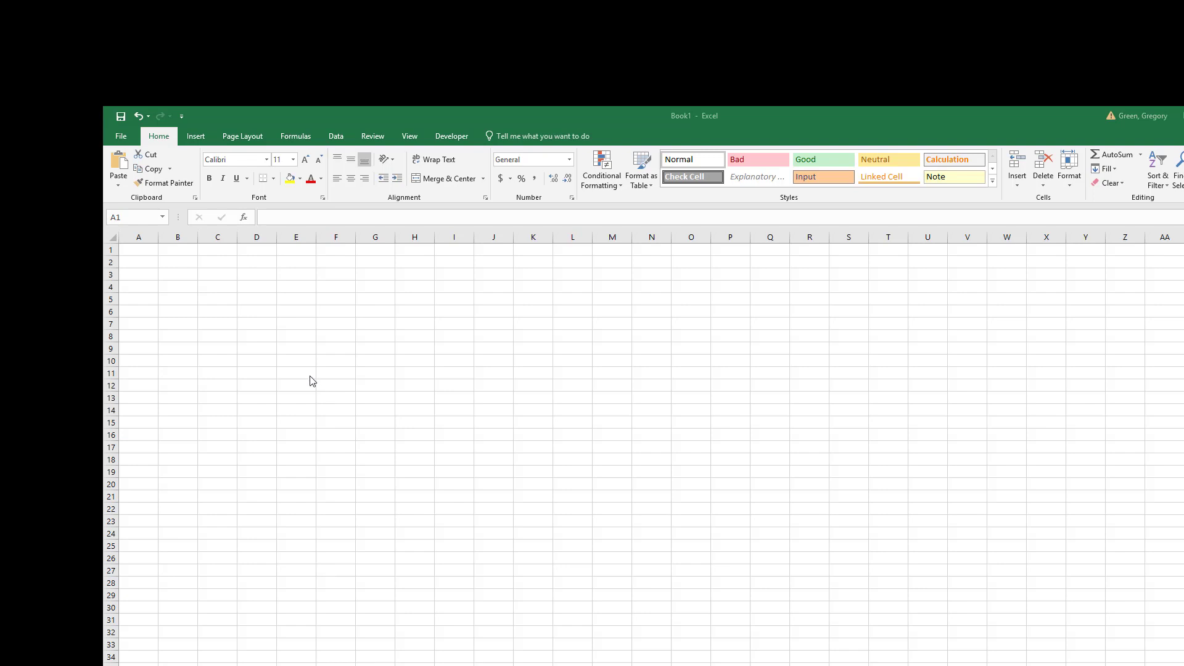
# Enter the column headers qa, qb, qc and qd in cells B1 through E1.
pyautogui.click(149, 252)
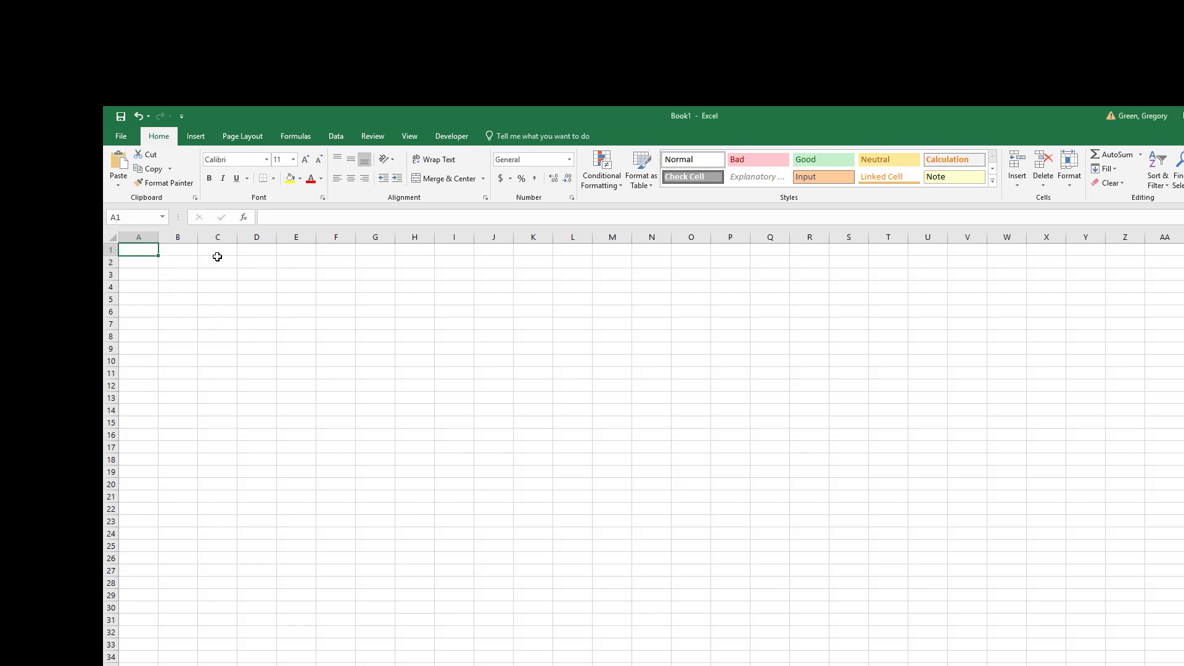
pyautogui.click(190, 253)
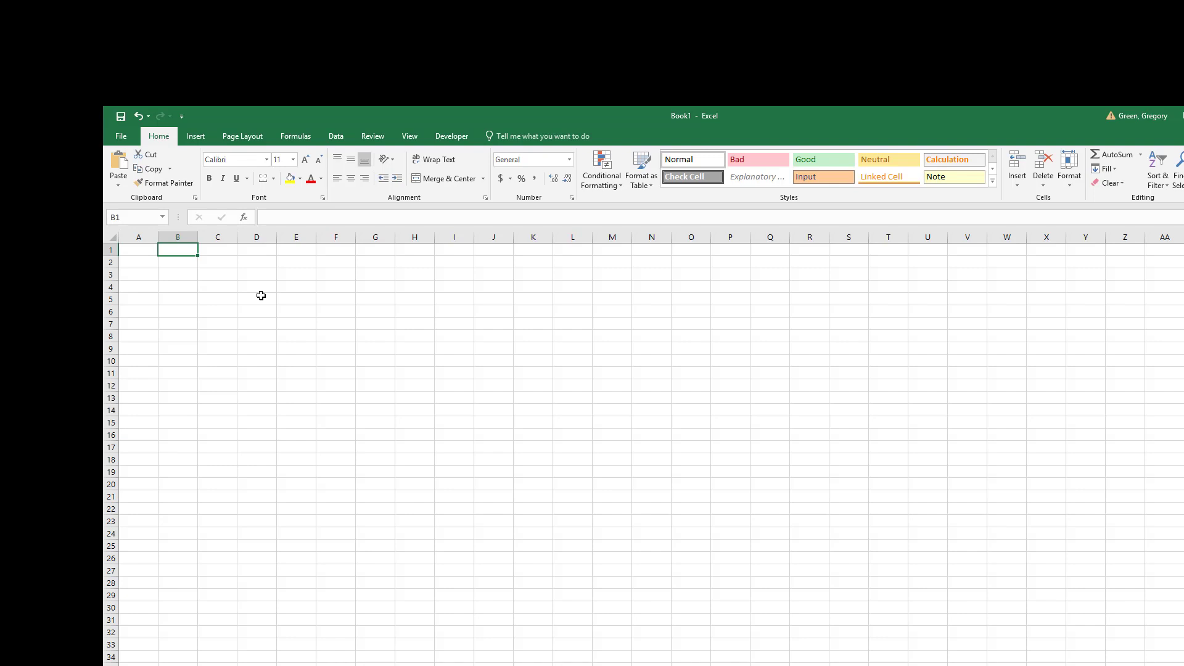
pyautogui.write('q')
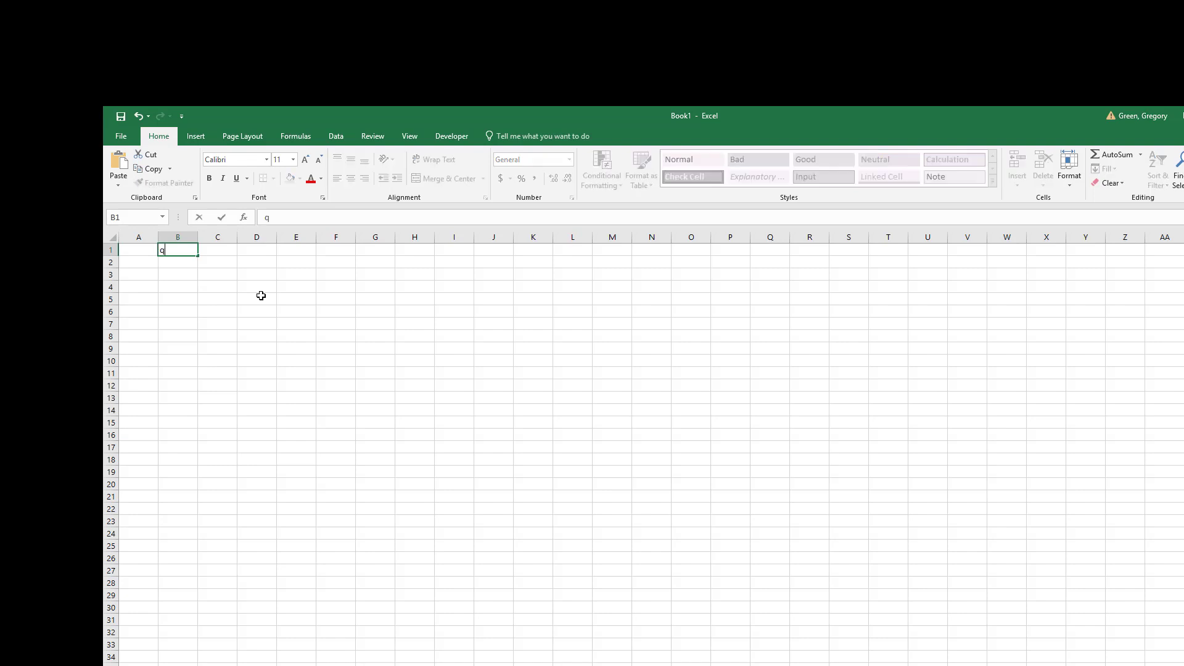
pyautogui.write('a')
pyautogui.press('Tab')
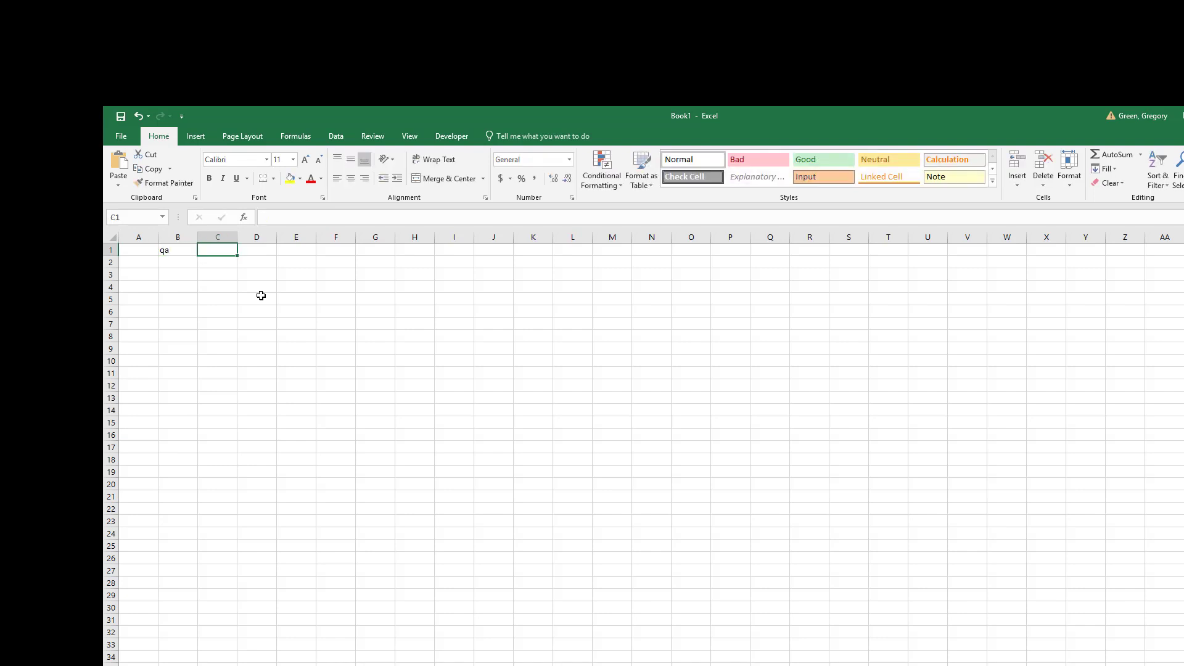
pyautogui.write('qb')
pyautogui.press('Tab')
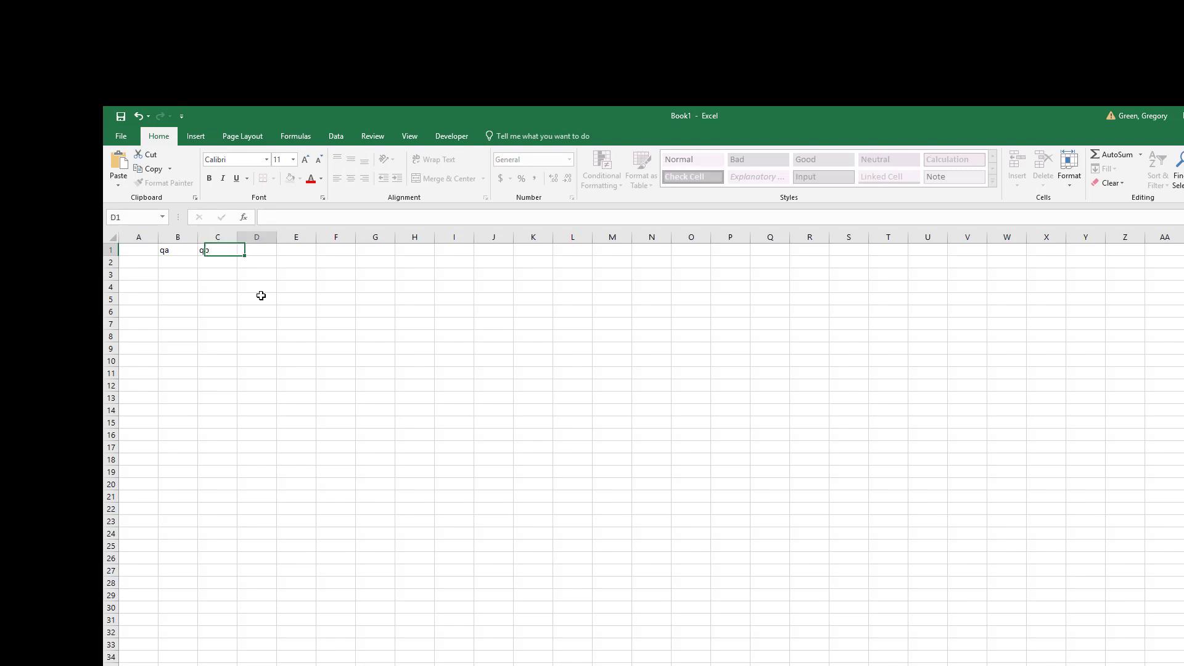
pyautogui.write('qc')
pyautogui.press('Tab')
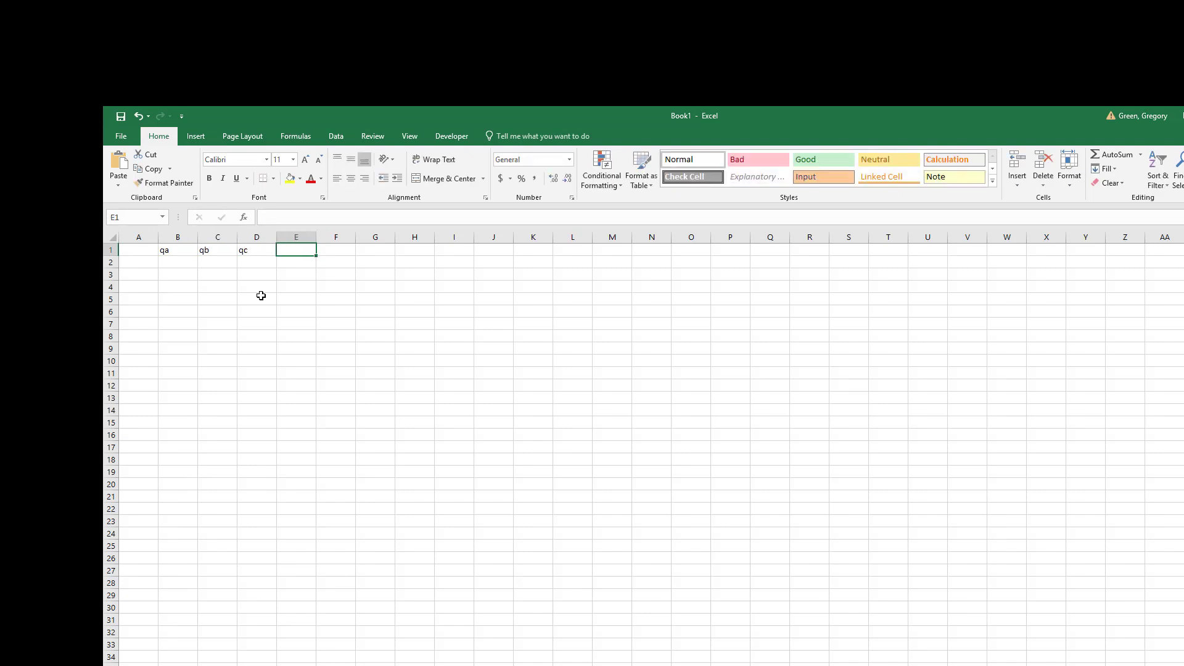
pyautogui.write('q')
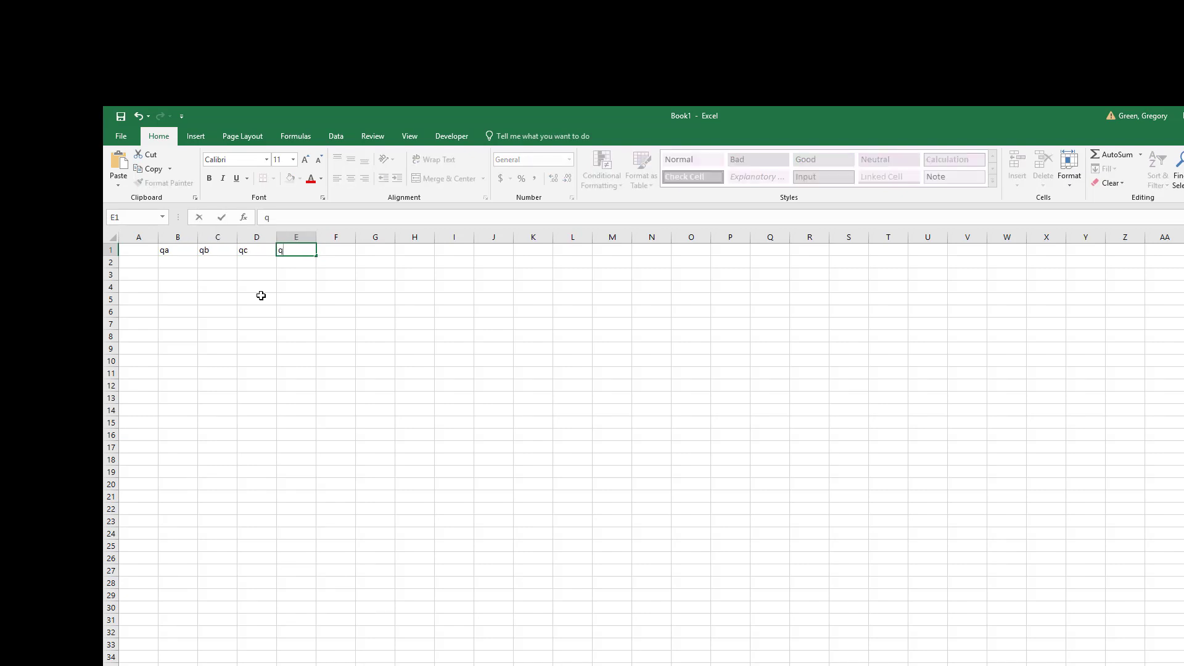
pyautogui.write('d')
# Label cell A1 as p and enter the starting value 10 in A2.
pyautogui.click(135, 251)
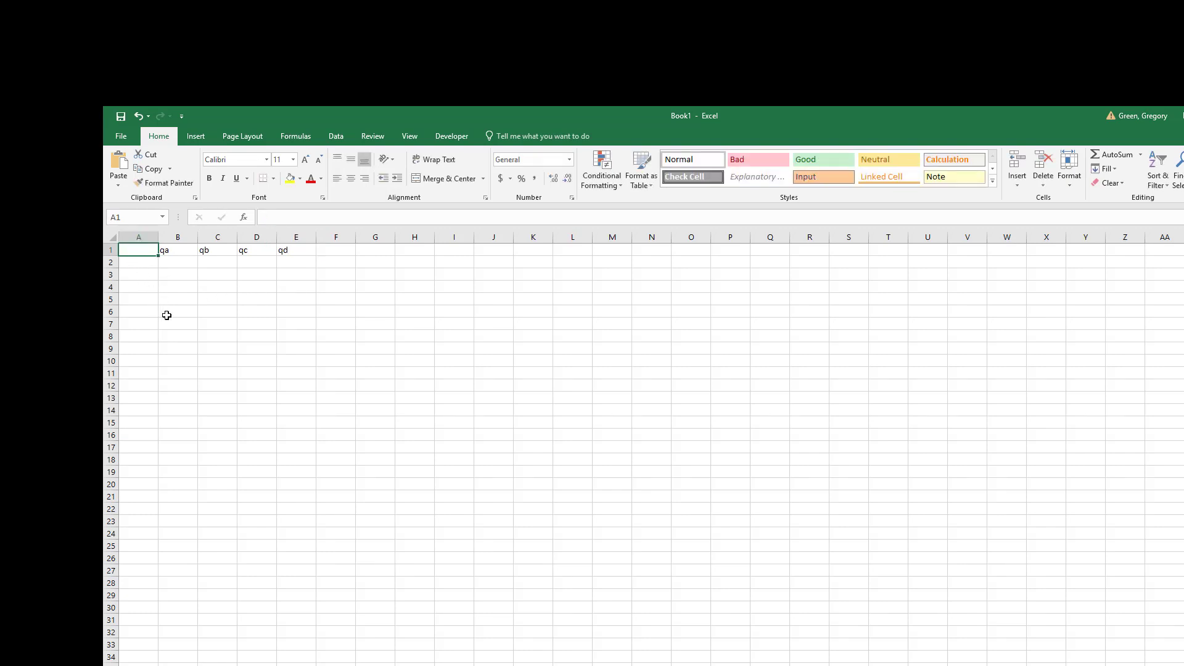
pyautogui.write('p')
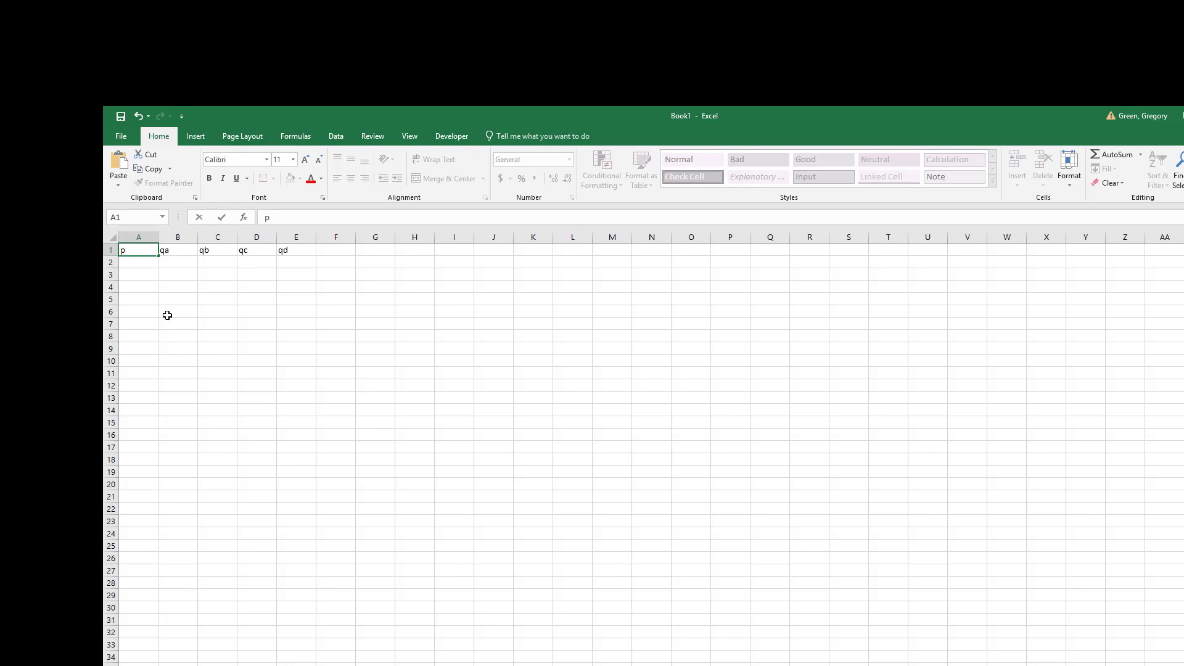
pyautogui.press('Return')
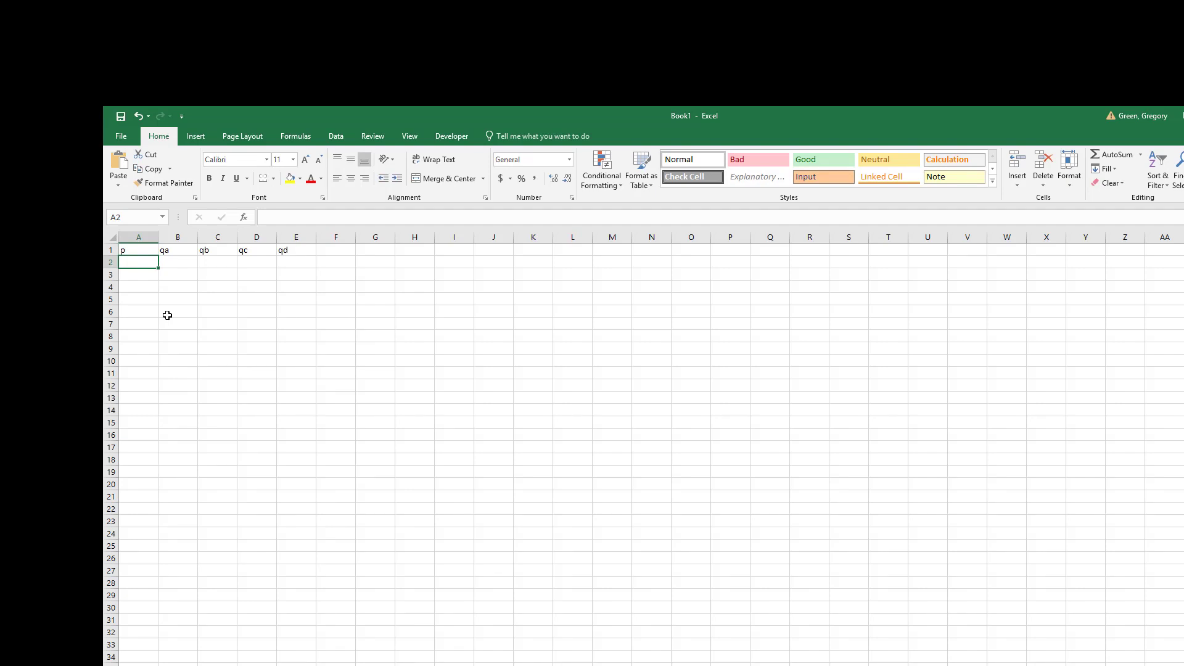
pyautogui.write('10')
pyautogui.press('Return')
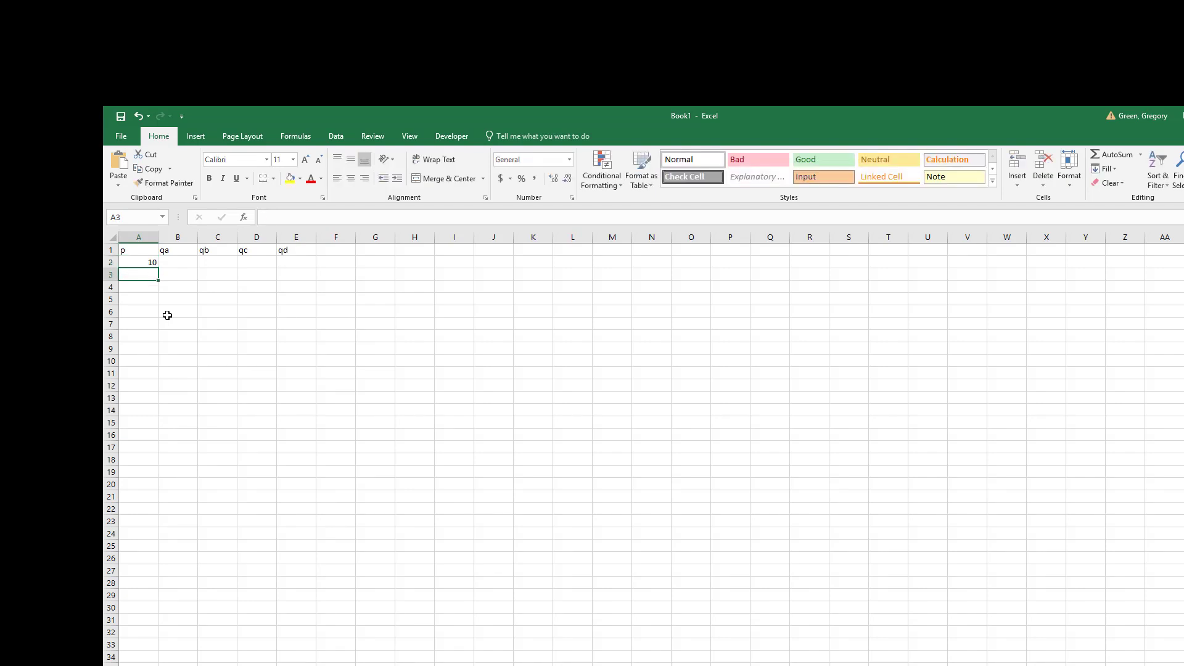
# Enter the formula =A2+5 in cell A3 to increase the p value by 5.
pyautogui.write('=A25')
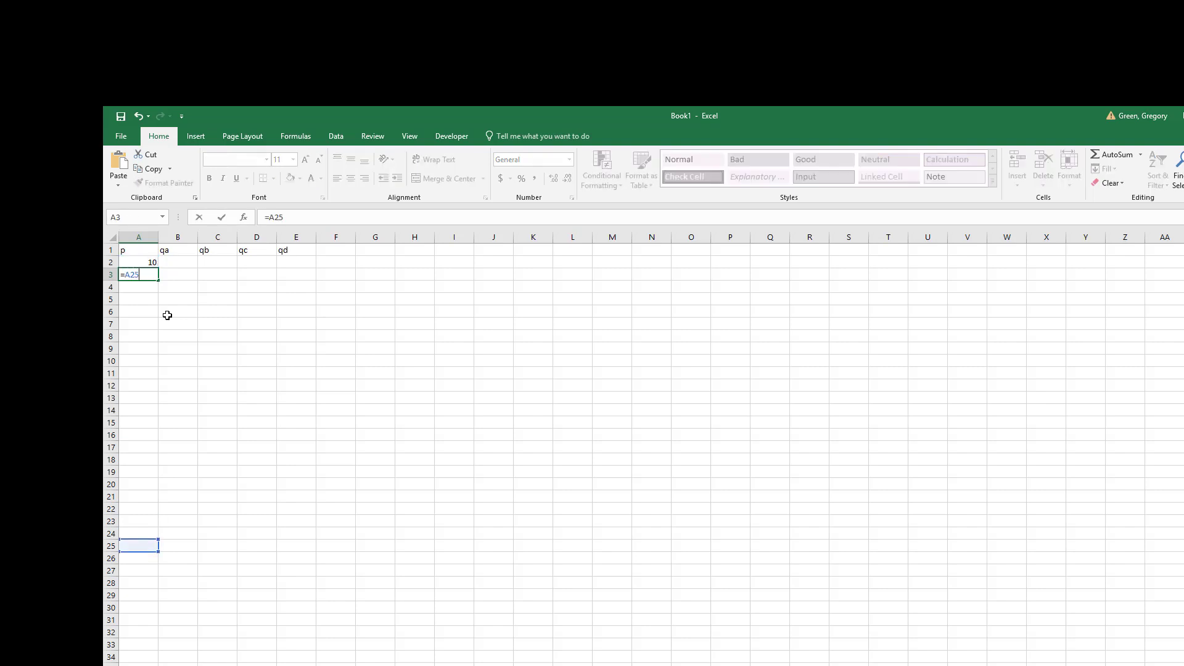
pyautogui.press('Return')
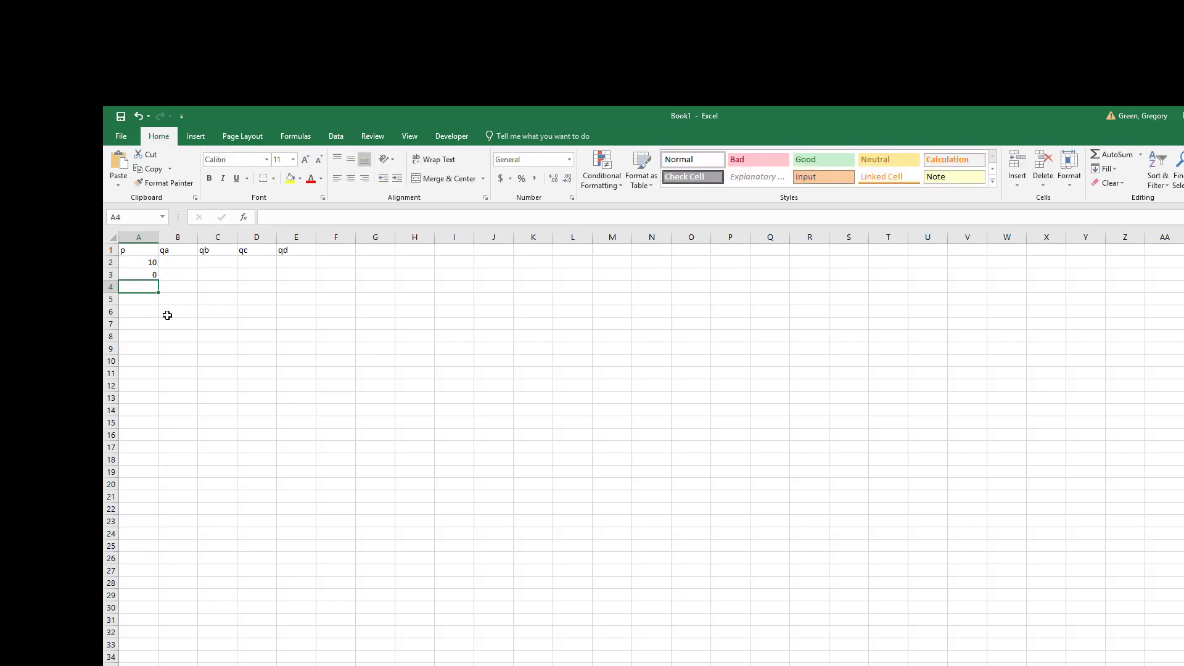
pyautogui.click(145, 273)
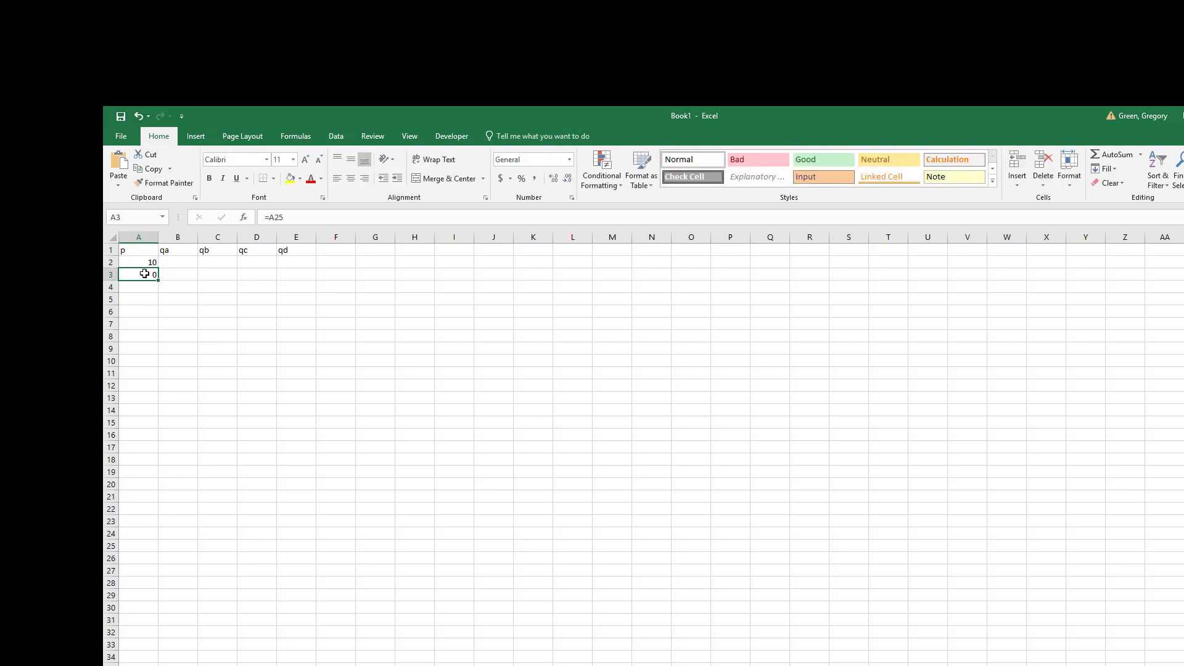
pyautogui.doubleClick(144, 273)
pyautogui.press('Left')
pyautogui.write('+')
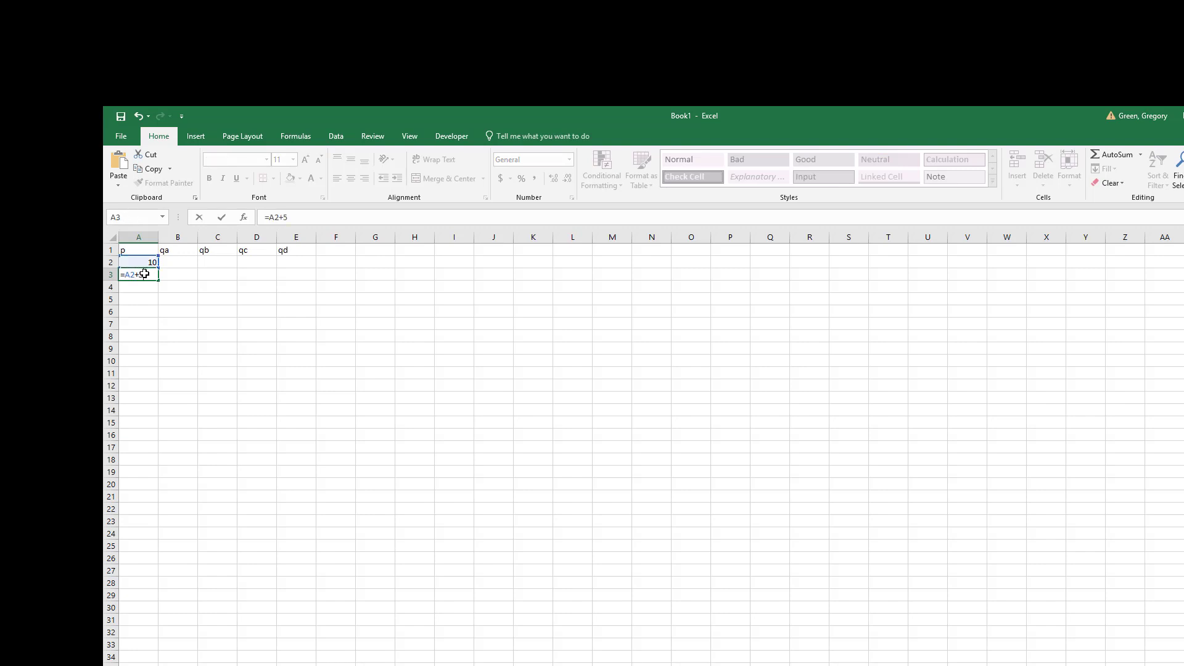
pyautogui.press('Return')
# Fill the A3 formula down column A through row 16 to extend the p series to 80.
pyautogui.click(147, 277)
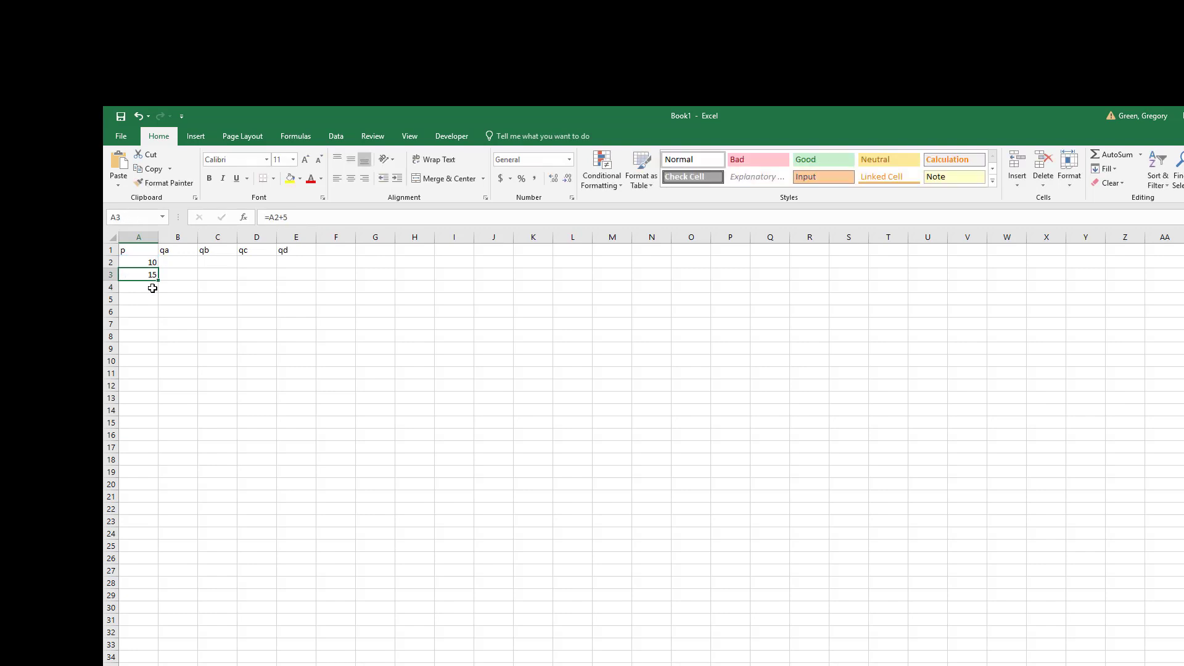
pyautogui.moveTo(154, 287); pyautogui.dragTo(154, 401)
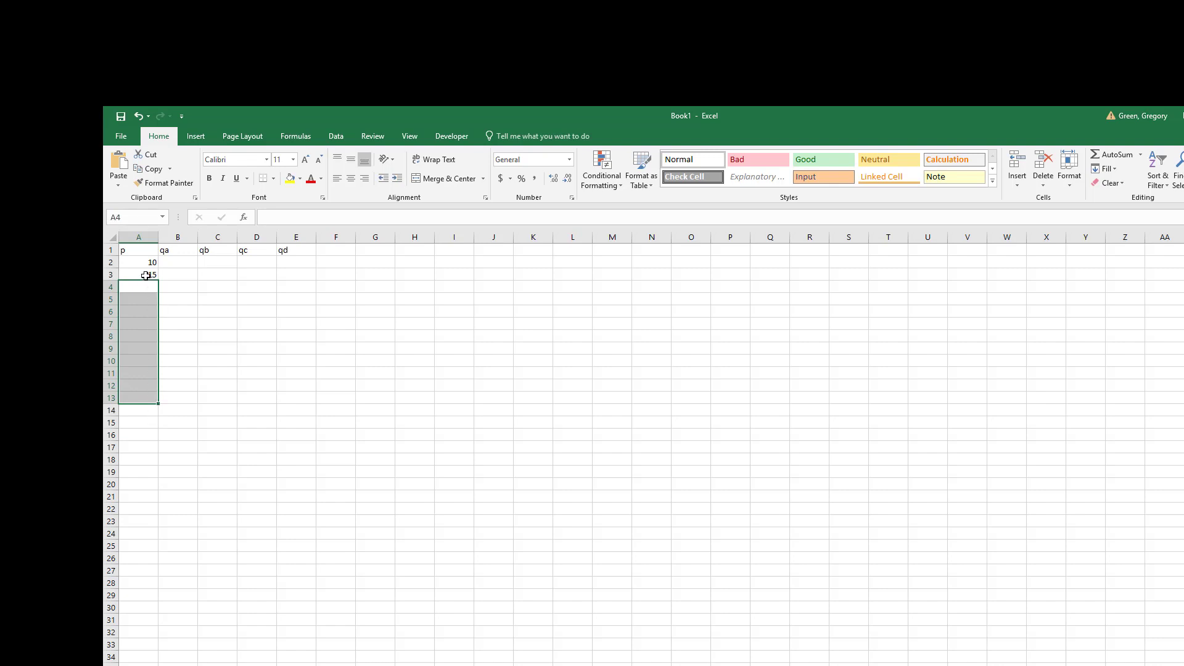
pyautogui.click(145, 275)
pyautogui.moveTo(158, 281); pyautogui.dragTo(155, 437)
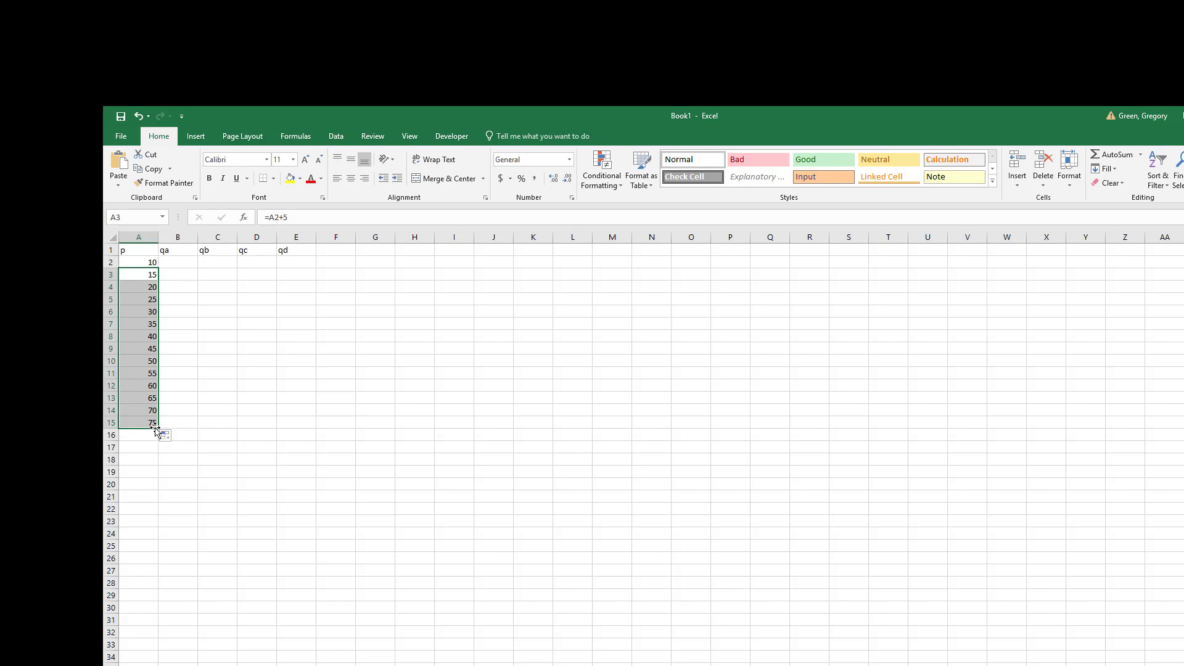
pyautogui.moveTo(156, 430); pyautogui.dragTo(159, 439)
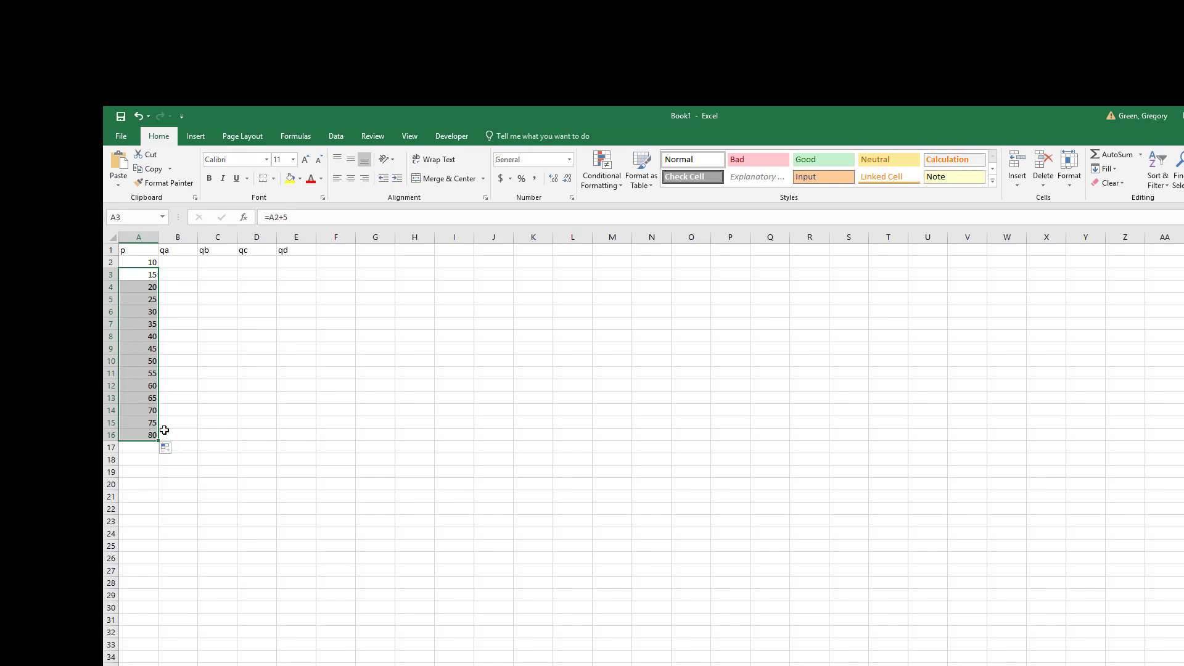
# Add the headers Ya in cell F1 and Yb in cell G1.
pyautogui.keyDown('ctrl'); pyautogui.scroll(4, 257, 386); pyautogui.keyUp('ctrl')
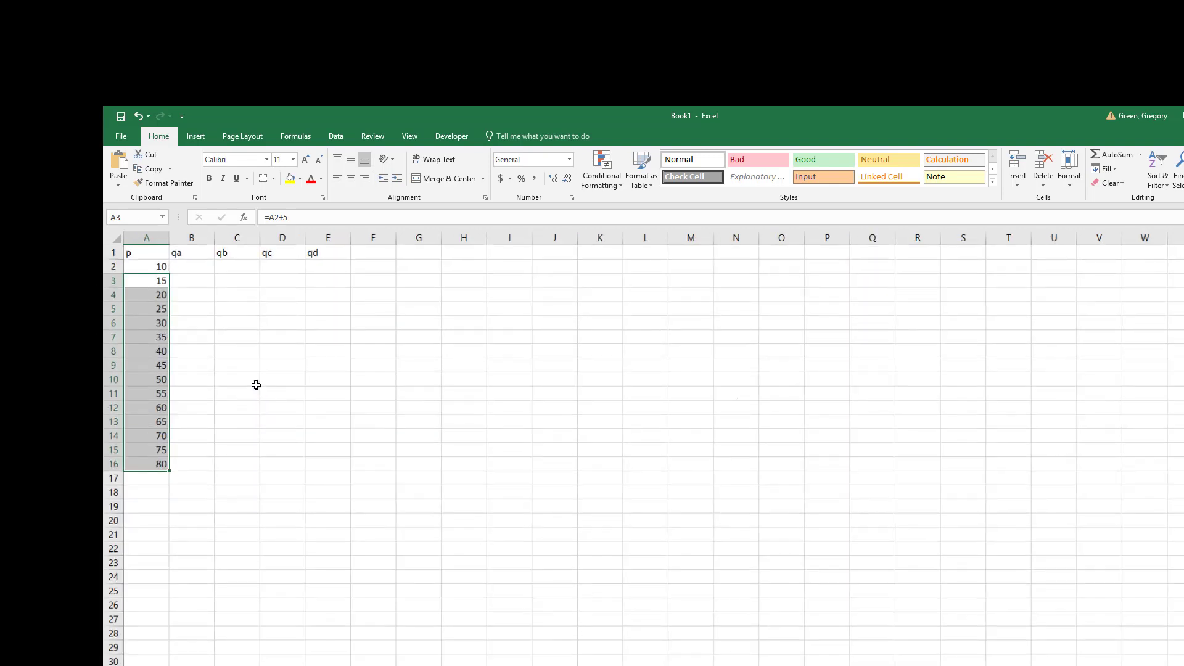
pyautogui.click(475, 262)
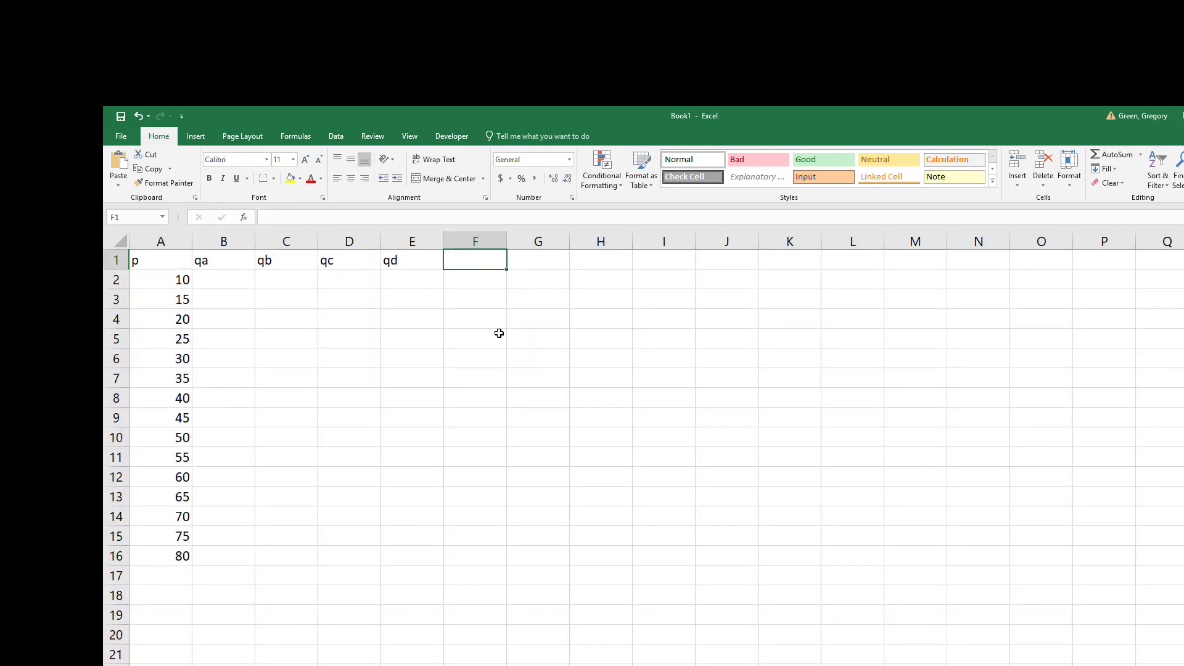
pyautogui.write('Ya')
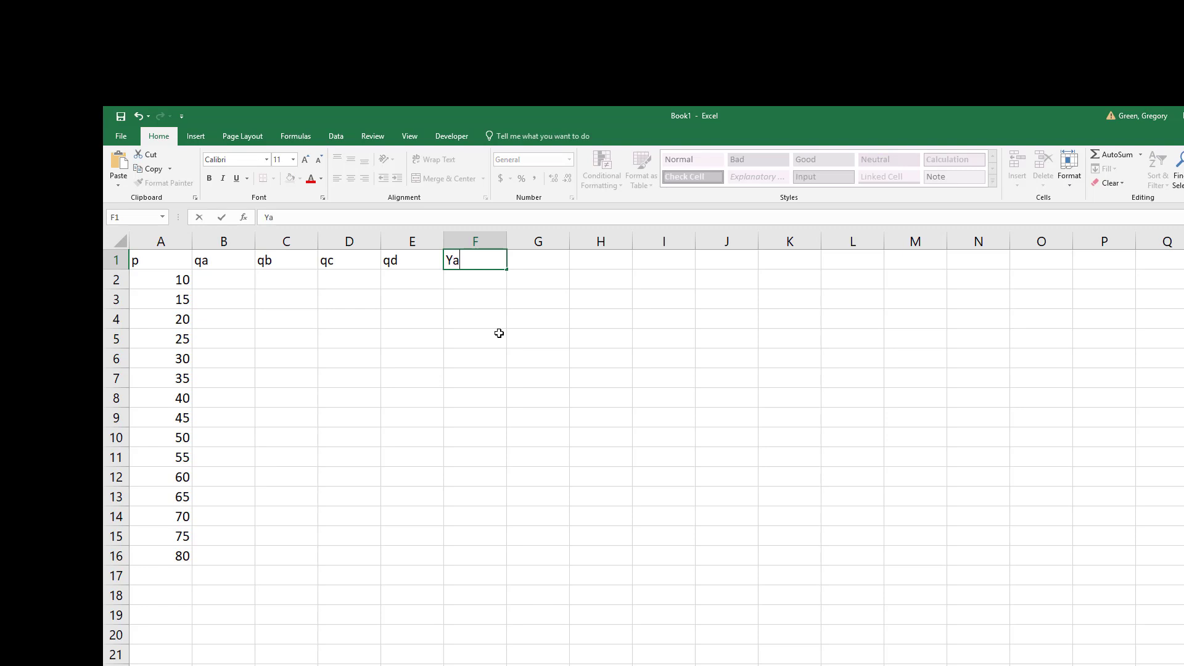
pyautogui.press('Tab')
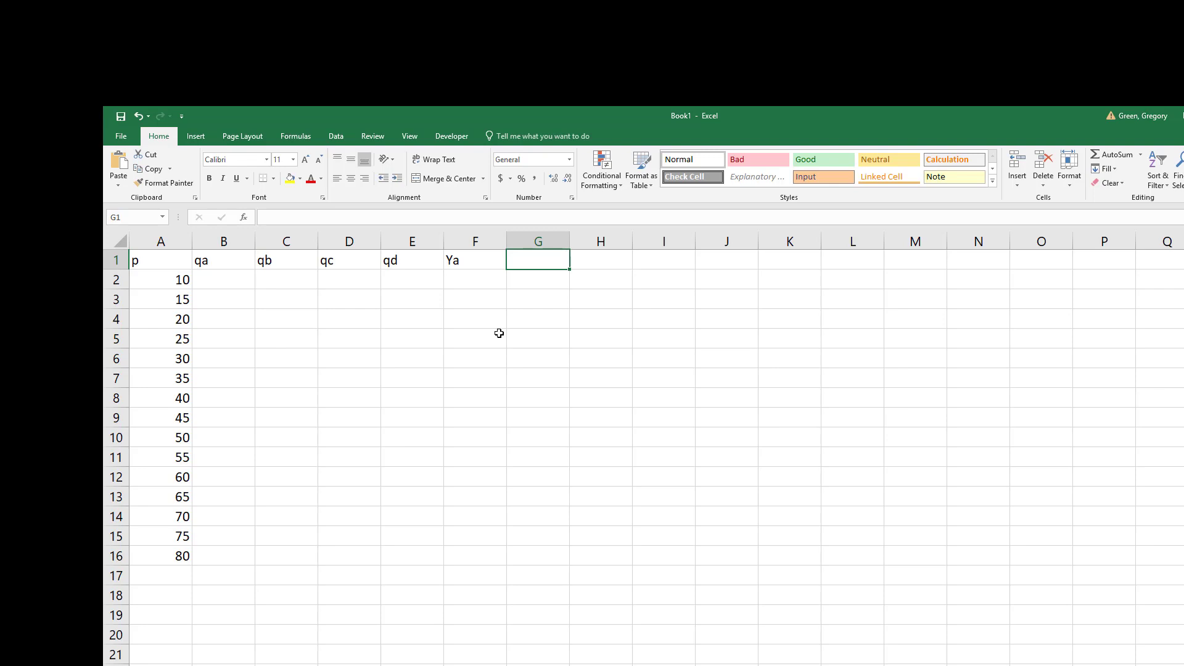
pyautogui.write('Y')
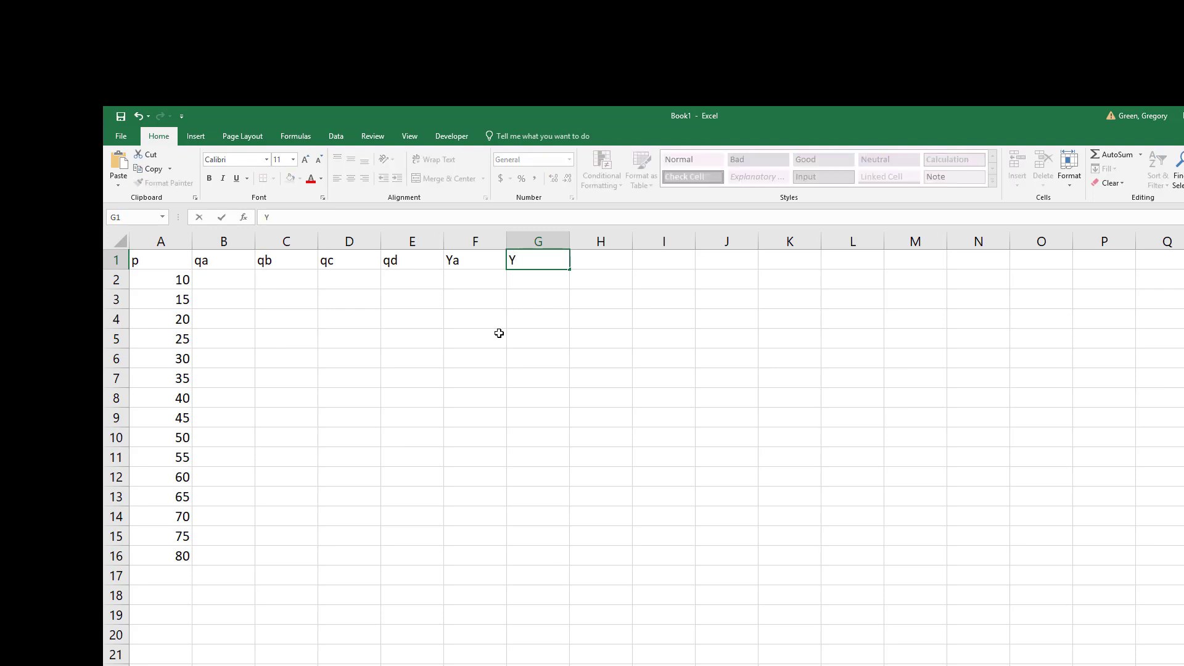
pyautogui.write('b')
pyautogui.press('Tab')
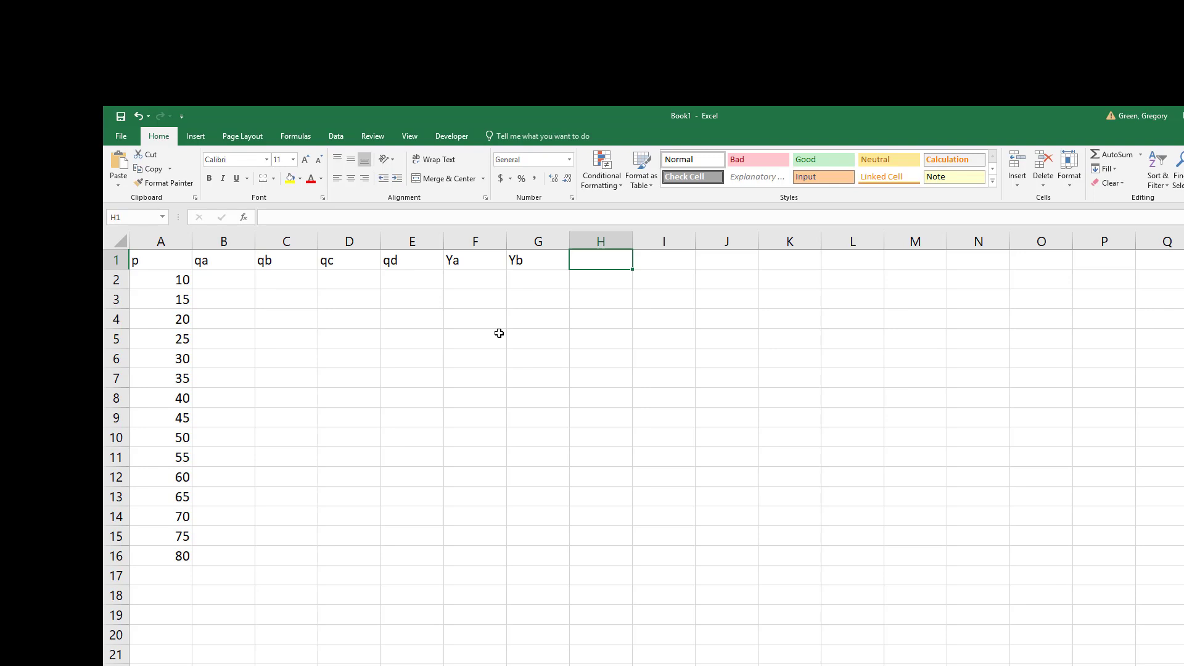
# Enter the headers pma, pmd, pca and pcc in cells H1 through K1.
pyautogui.write('pma')
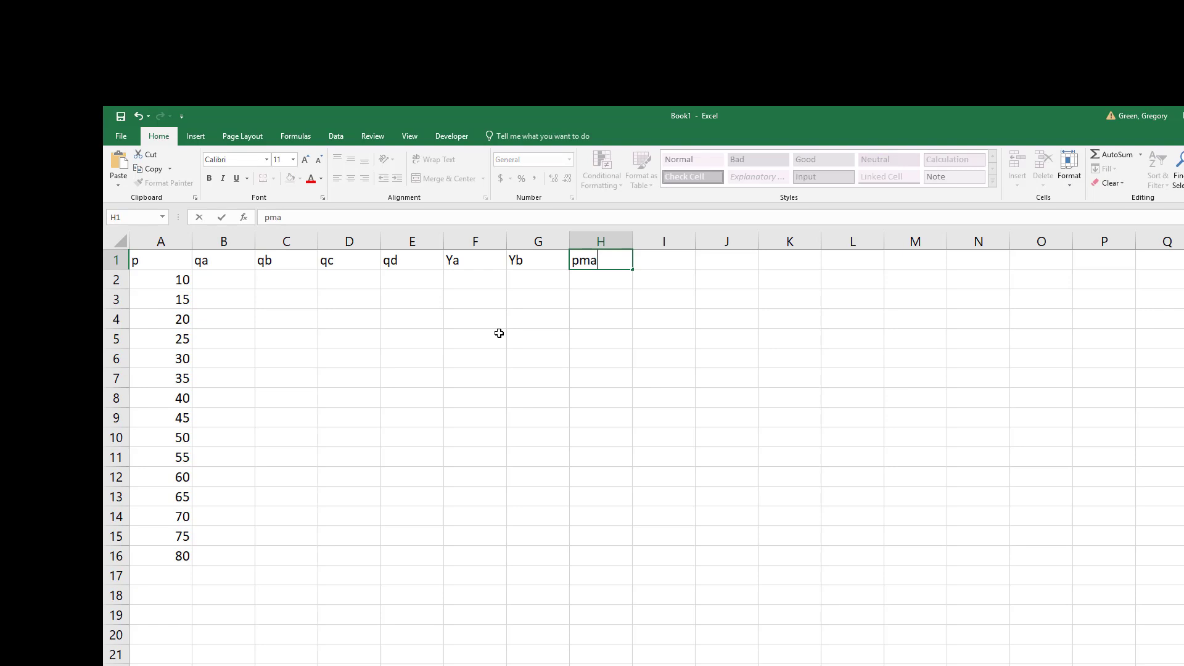
pyautogui.press('Tab')
pyautogui.write('pm')
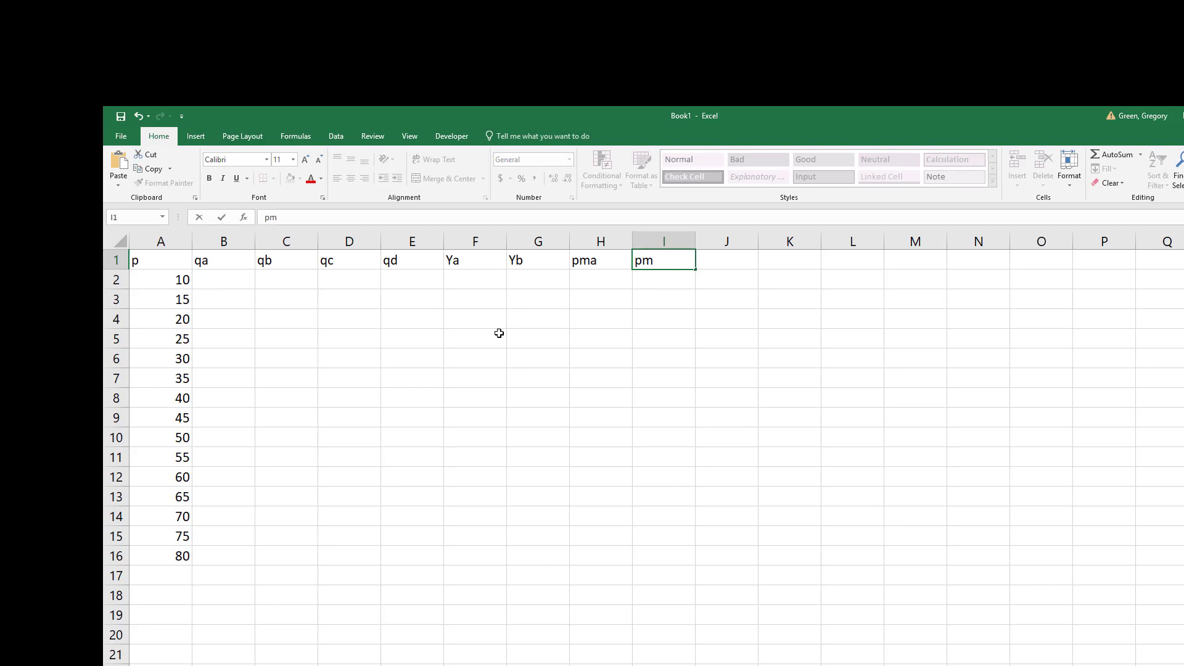
pyautogui.write('d')
pyautogui.press('Tab')
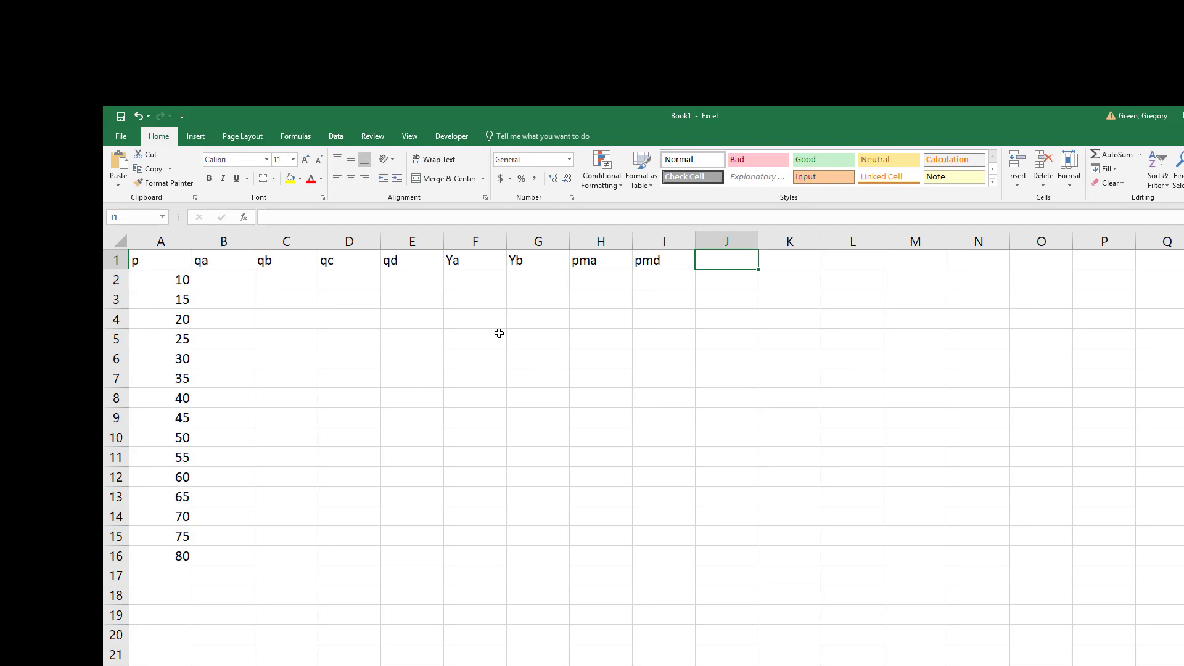
pyautogui.write('pca')
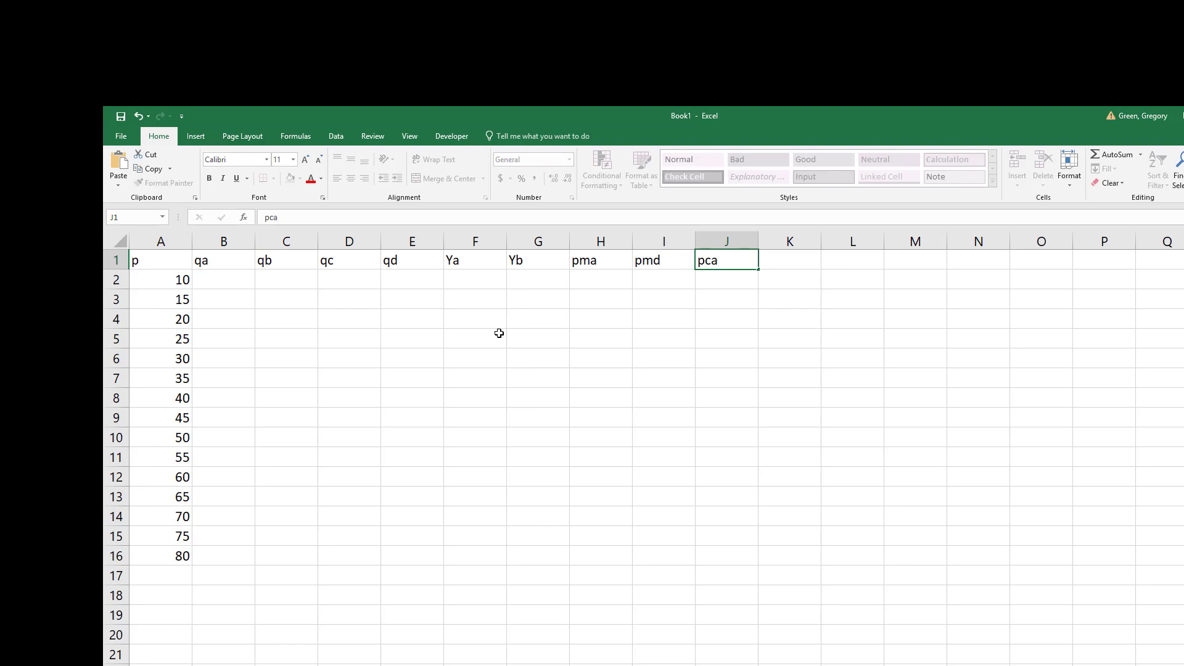
pyautogui.press('Tab')
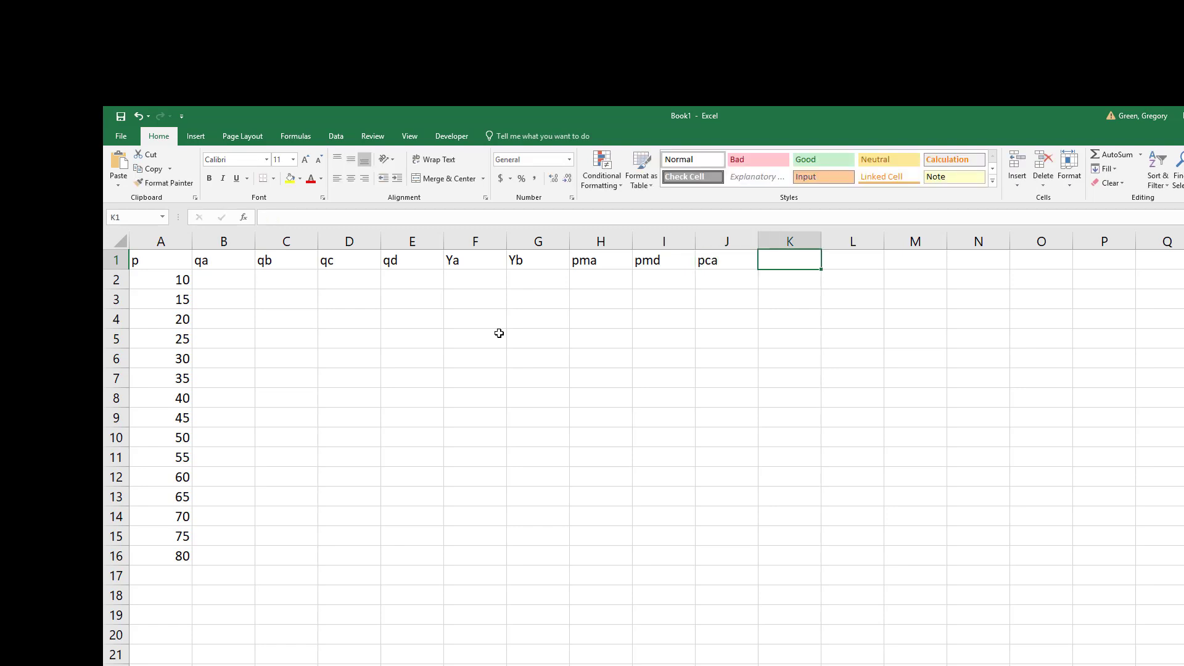
pyautogui.write('pc')
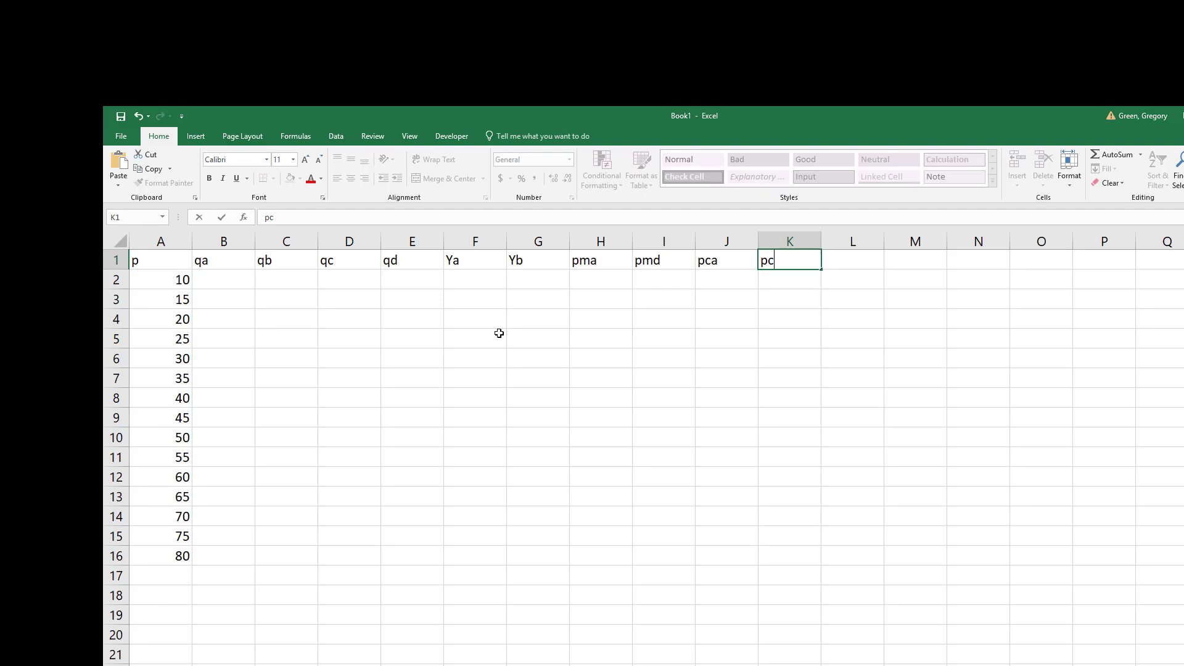
pyautogui.write('c')
pyautogui.press('Return')
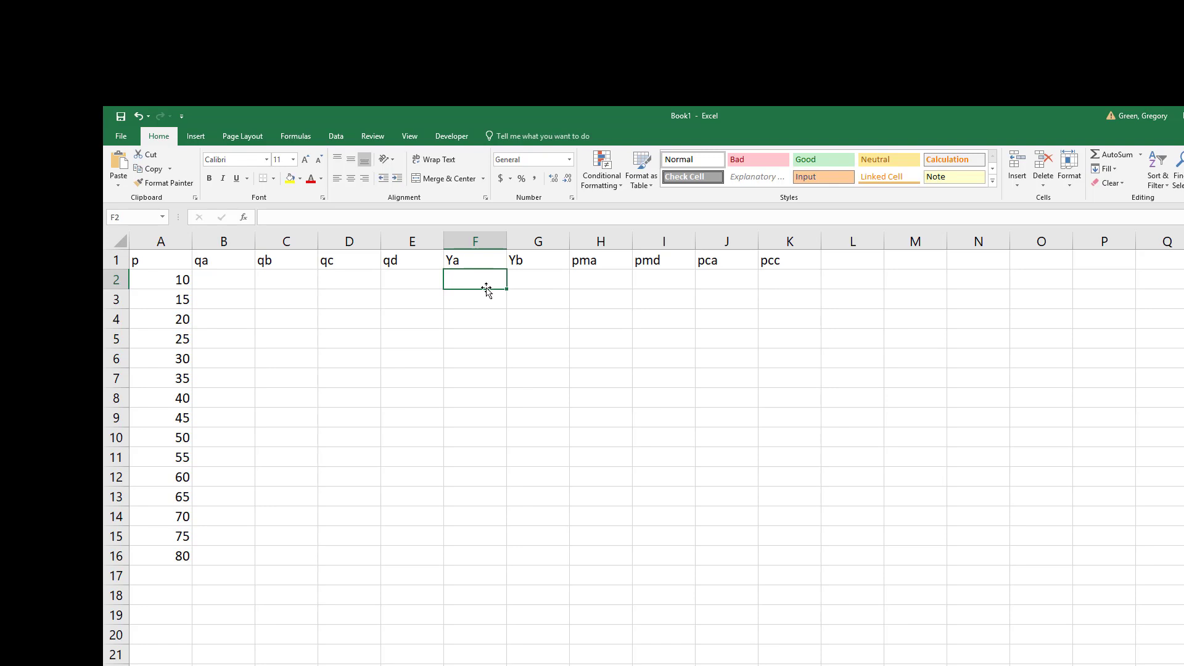
# Enter 100 for Ya in cell F2 and 120 for Yb in cell G2.
pyautogui.write('1')
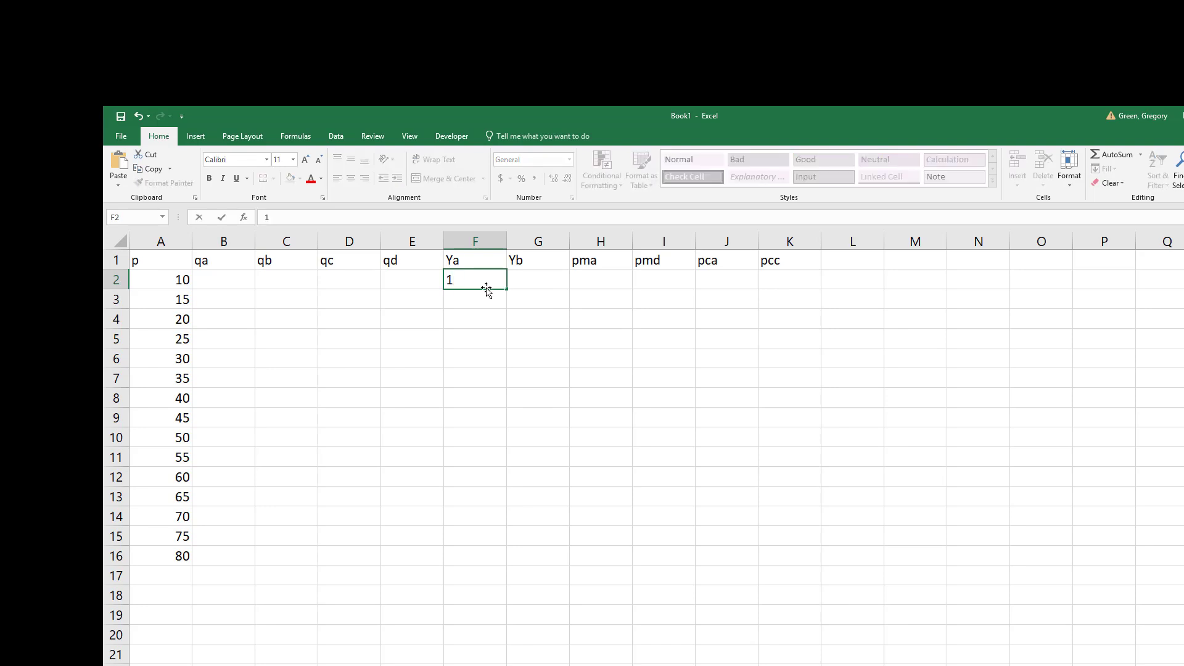
pyautogui.write('00')
pyautogui.press('Tab')
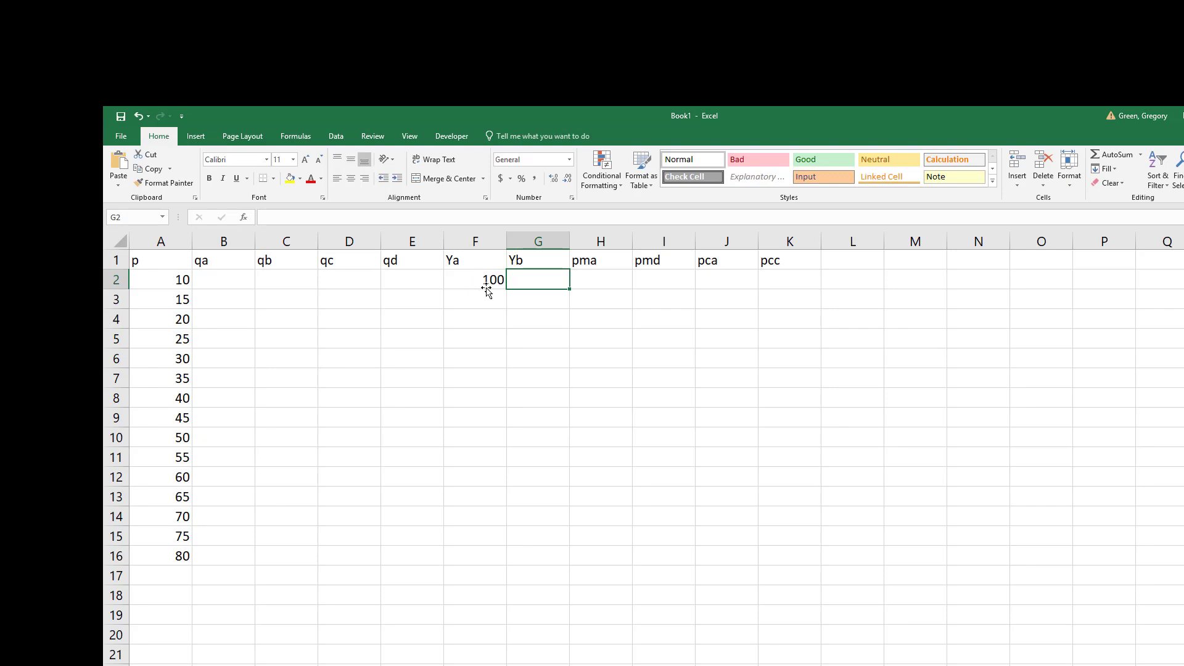
pyautogui.write('120')
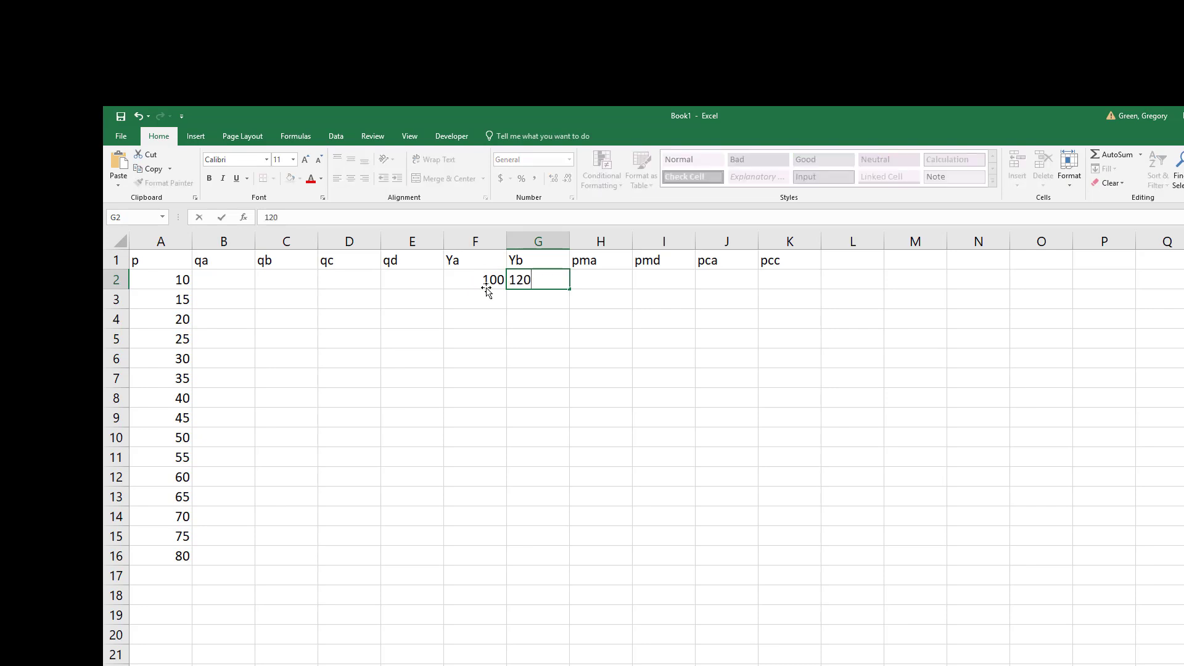
pyautogui.press('Tab')
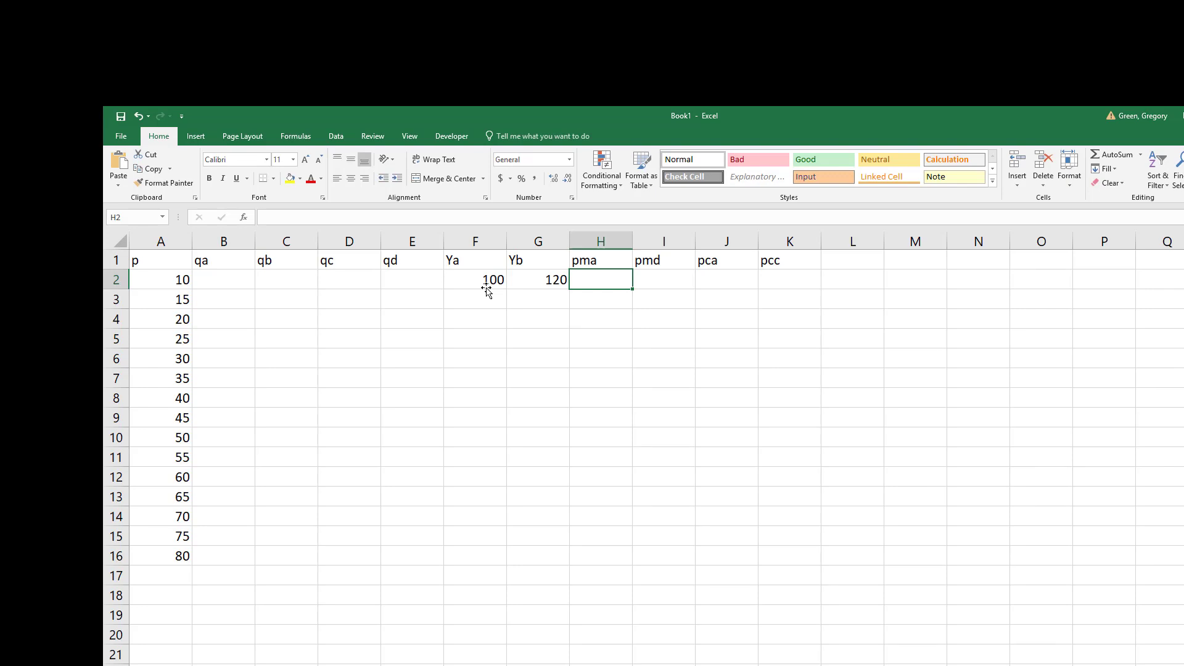
# Enter the parameter values 30, 40, 30 and 40 in cells H2 through K2.
pyautogui.write('30')
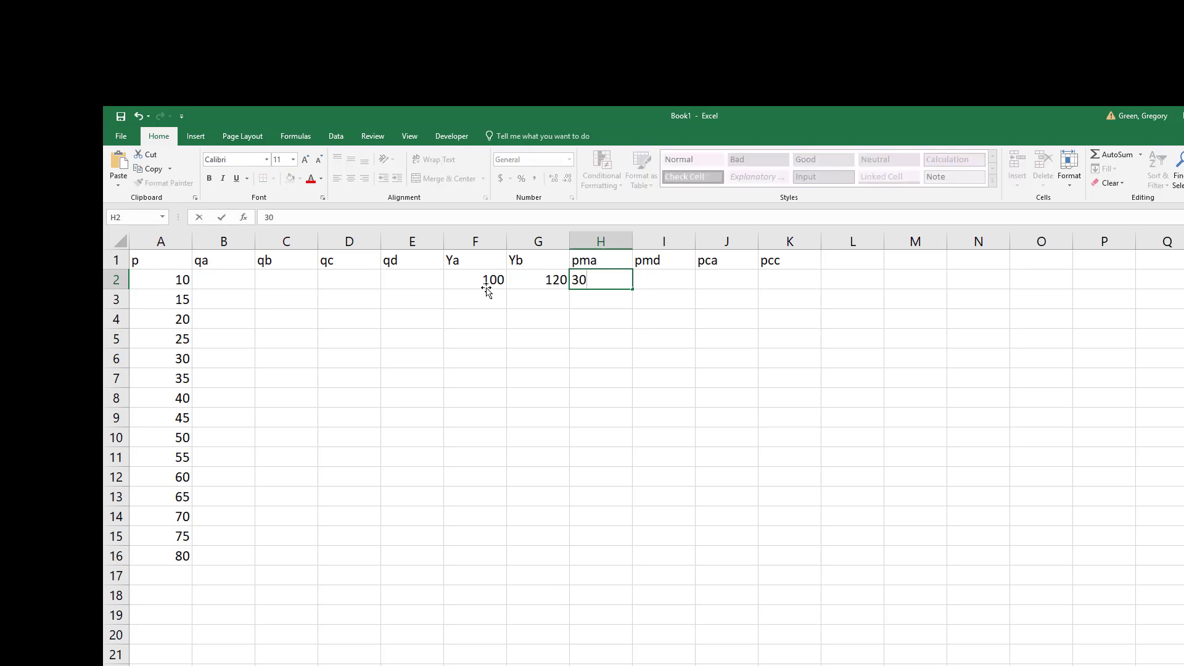
pyautogui.press('Tab')
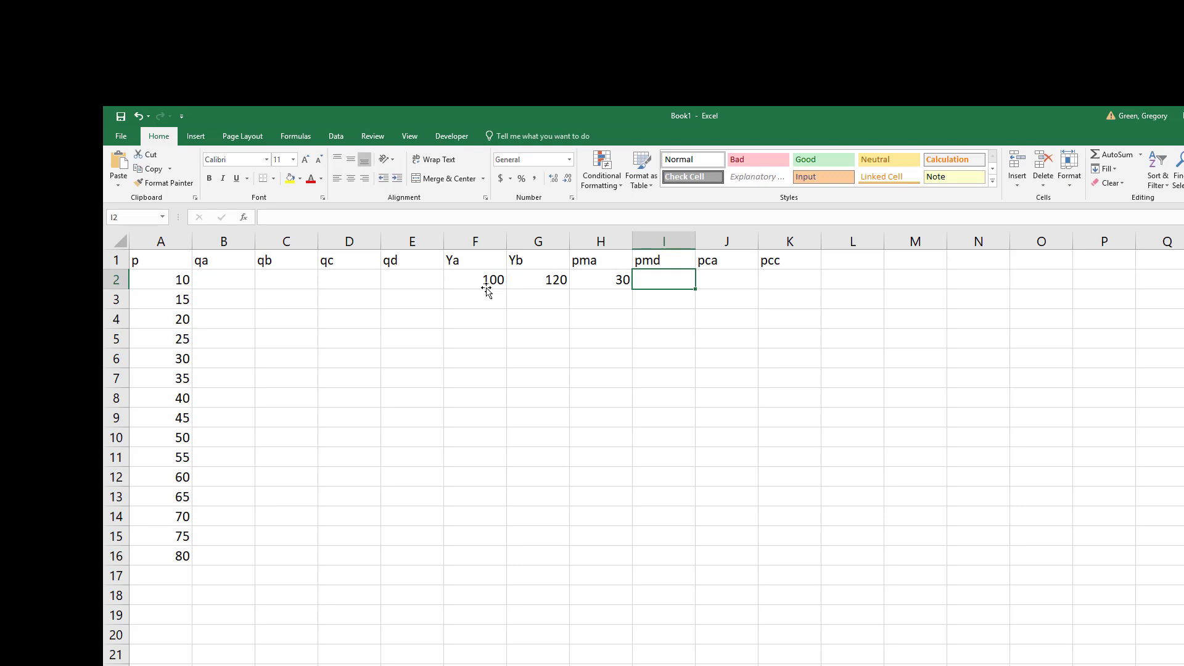
pyautogui.write('40')
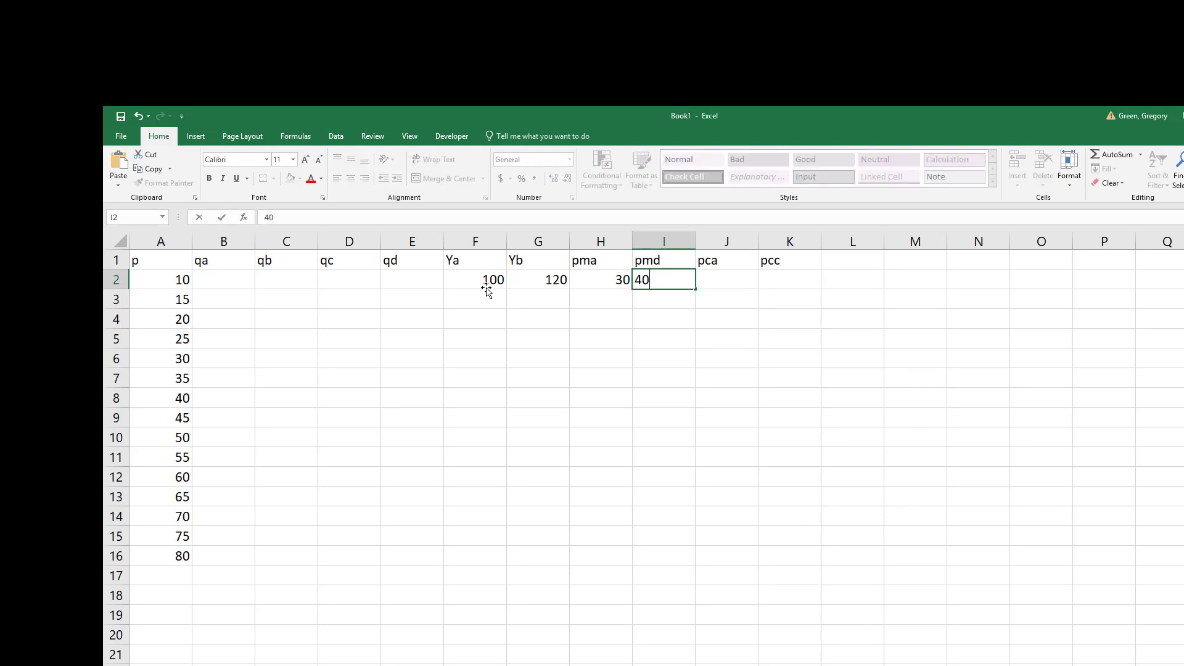
pyautogui.press('Tab')
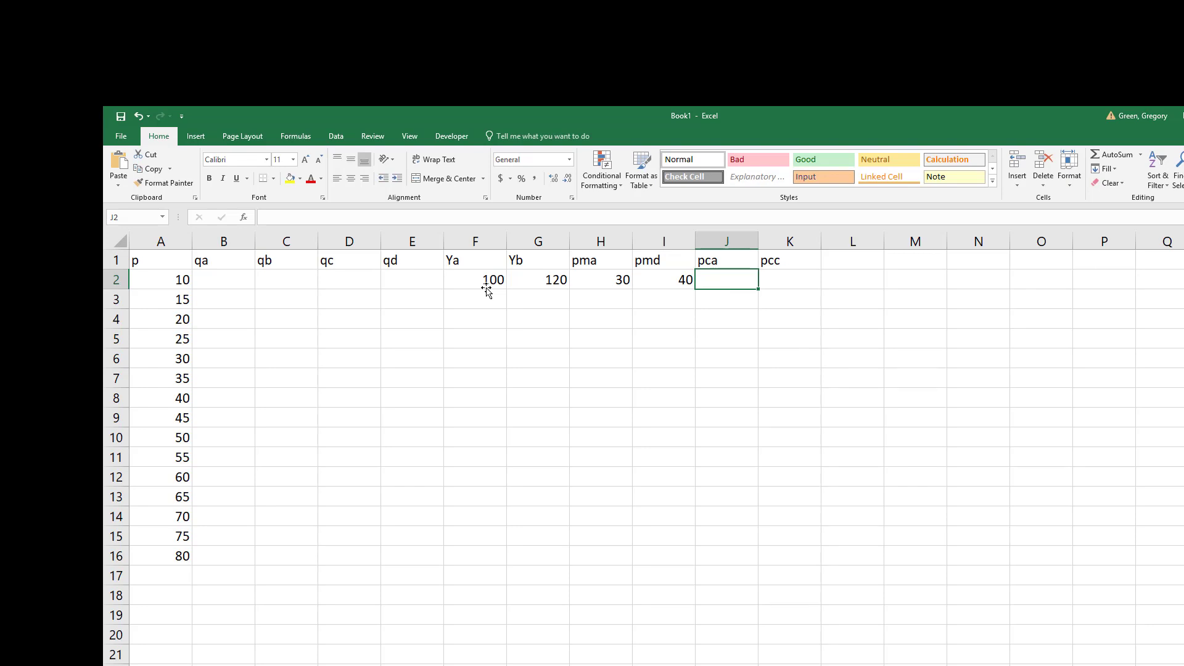
pyautogui.write('30')
pyautogui.press('Tab')
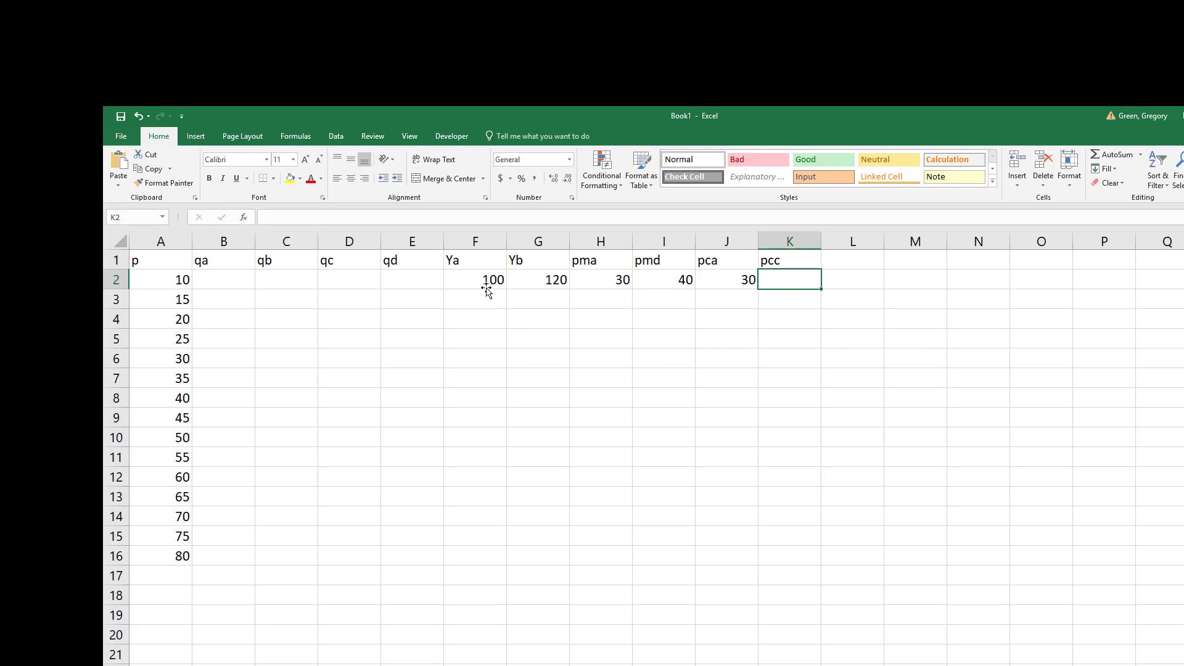
pyautogui.write('40')
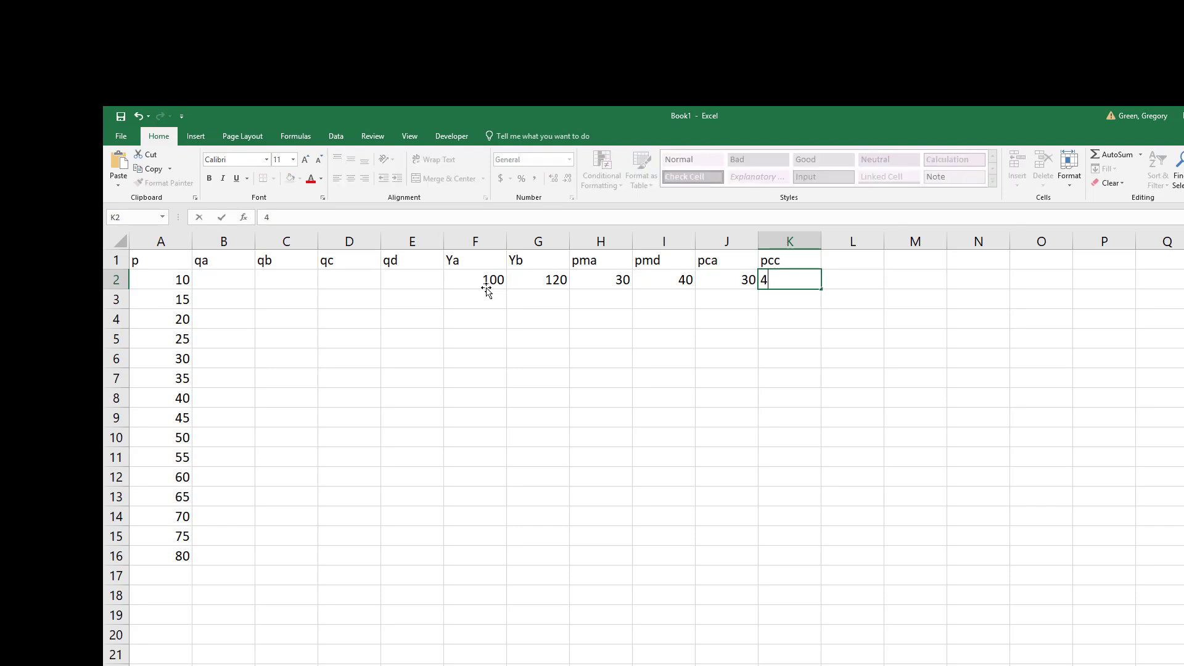
# Rename the header in K1 to pcd and the header in I1 to pmc.
pyautogui.click(791, 258)
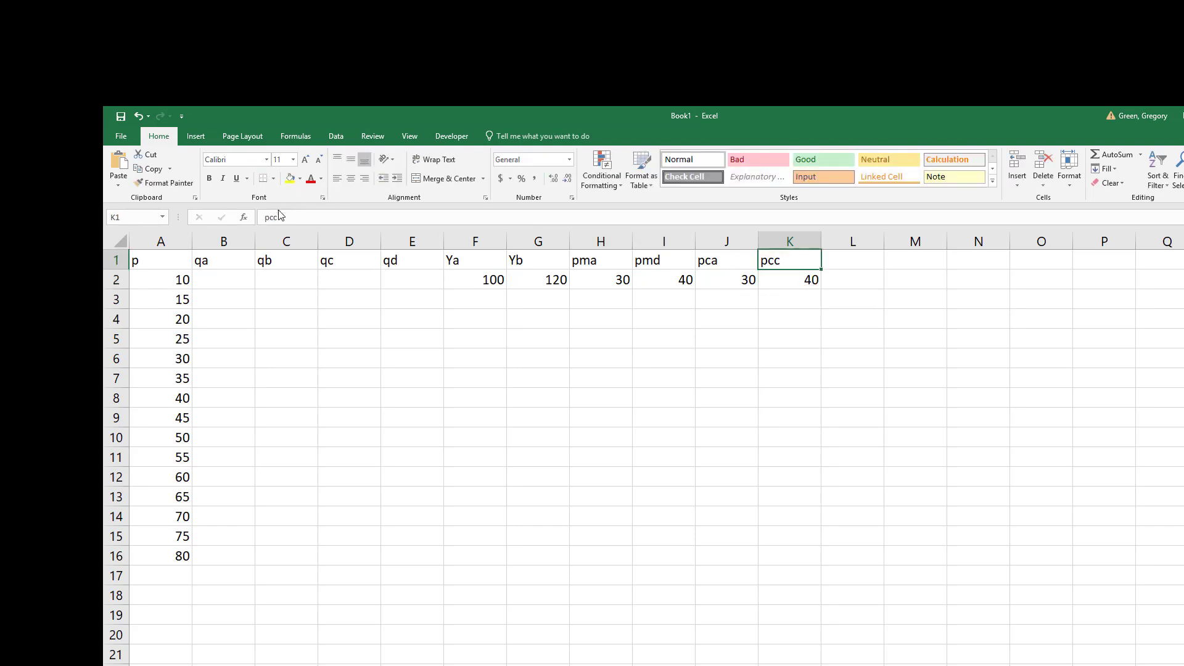
pyautogui.moveTo(274, 219); pyautogui.dragTo(280, 220)
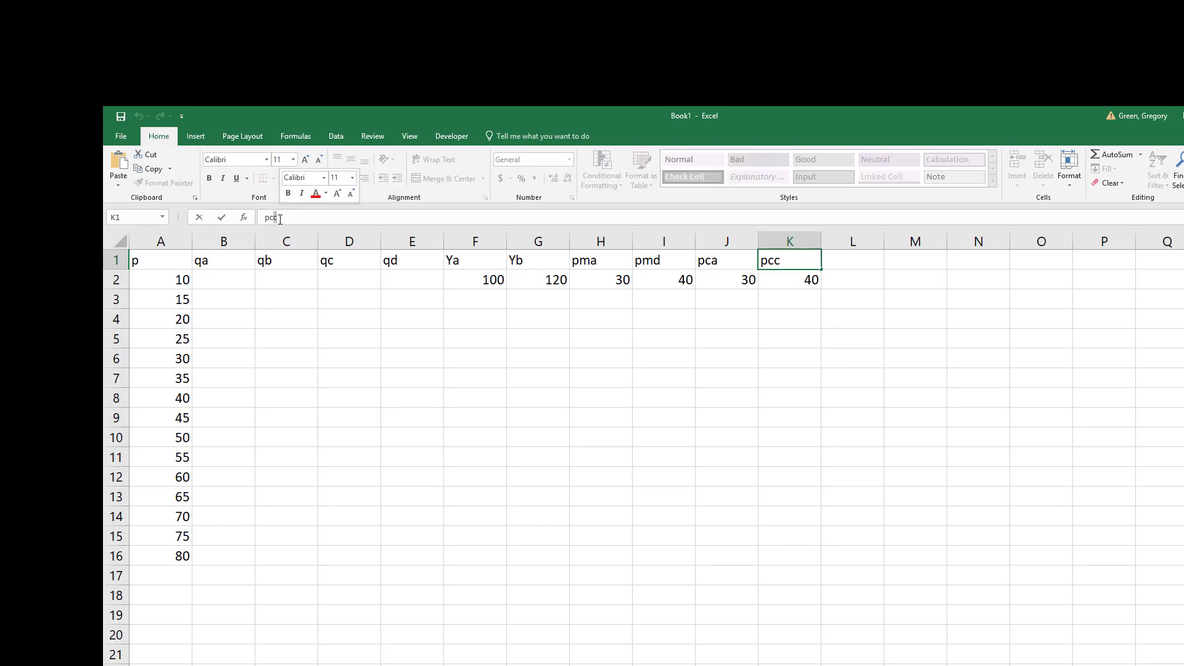
pyautogui.write('d')
pyautogui.click(637, 264)
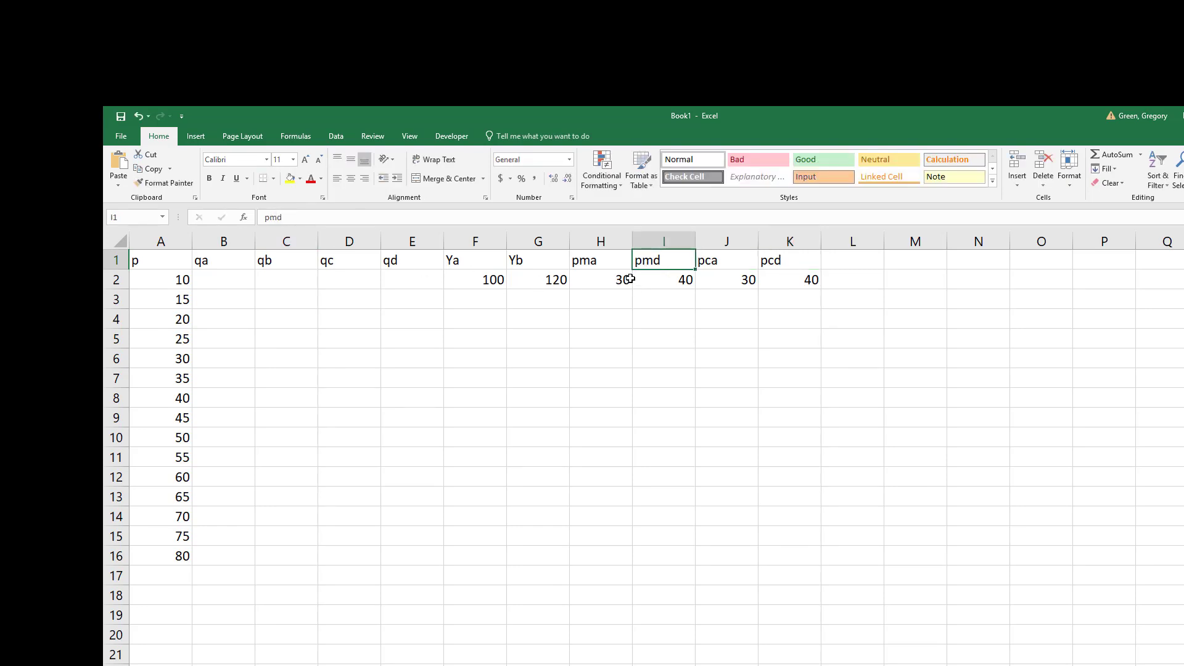
pyautogui.click(284, 217)
pyautogui.press('BackSpace')
pyautogui.write('c')
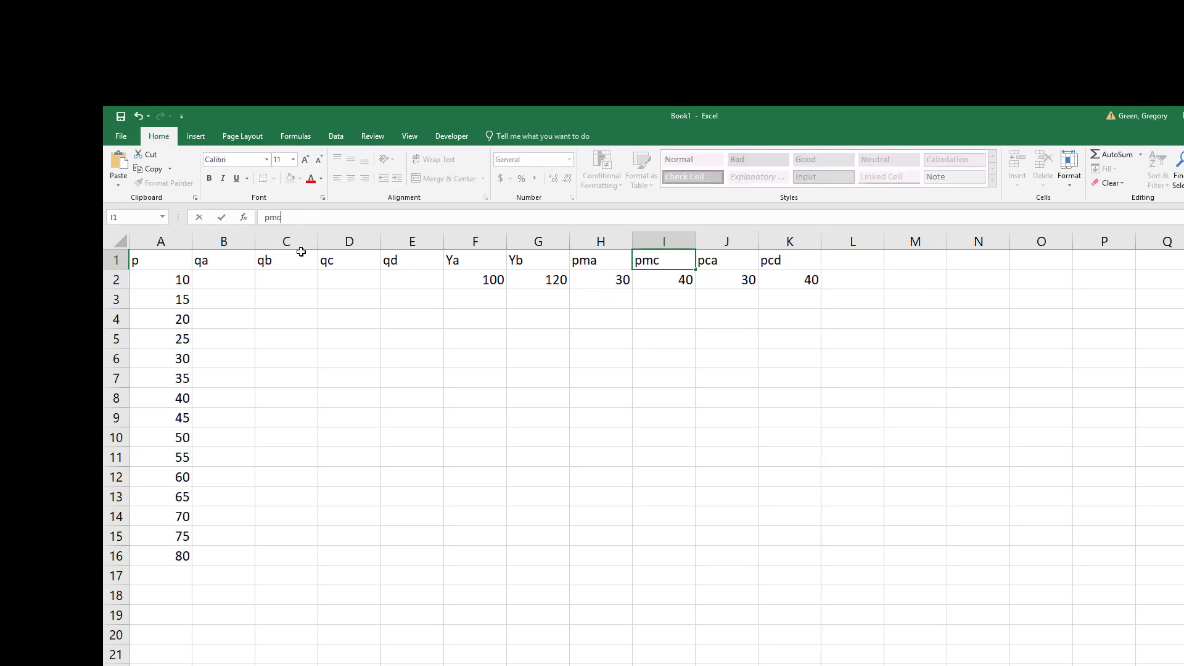
pyautogui.press('Return')
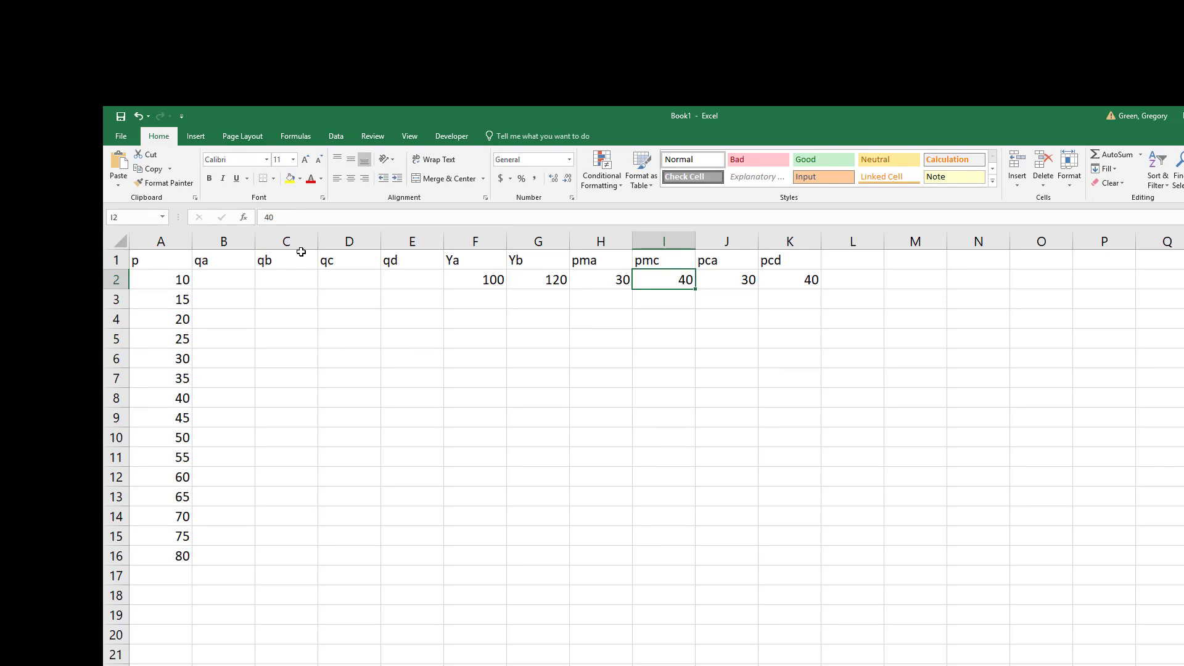
# Write the qa formula =130-4*A2+2*$F$2+3*$H$2-2*$J$2 in cell B2, with absolute references to Ya, pma and pca.
pyautogui.click(234, 281)
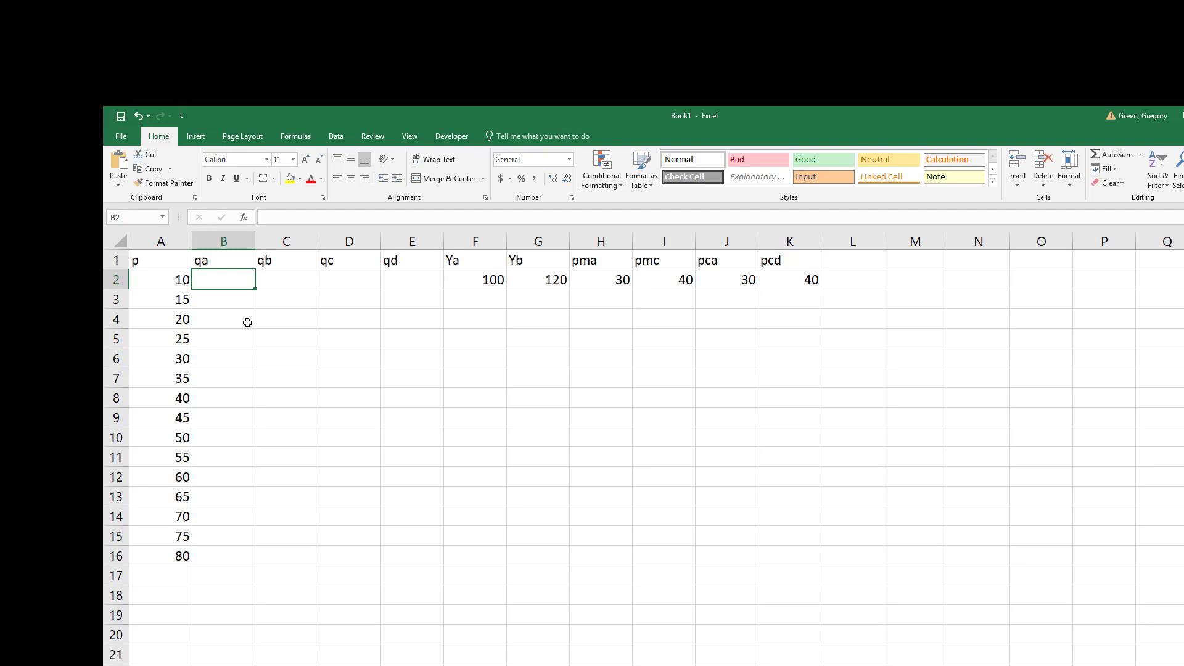
pyautogui.write('=130')
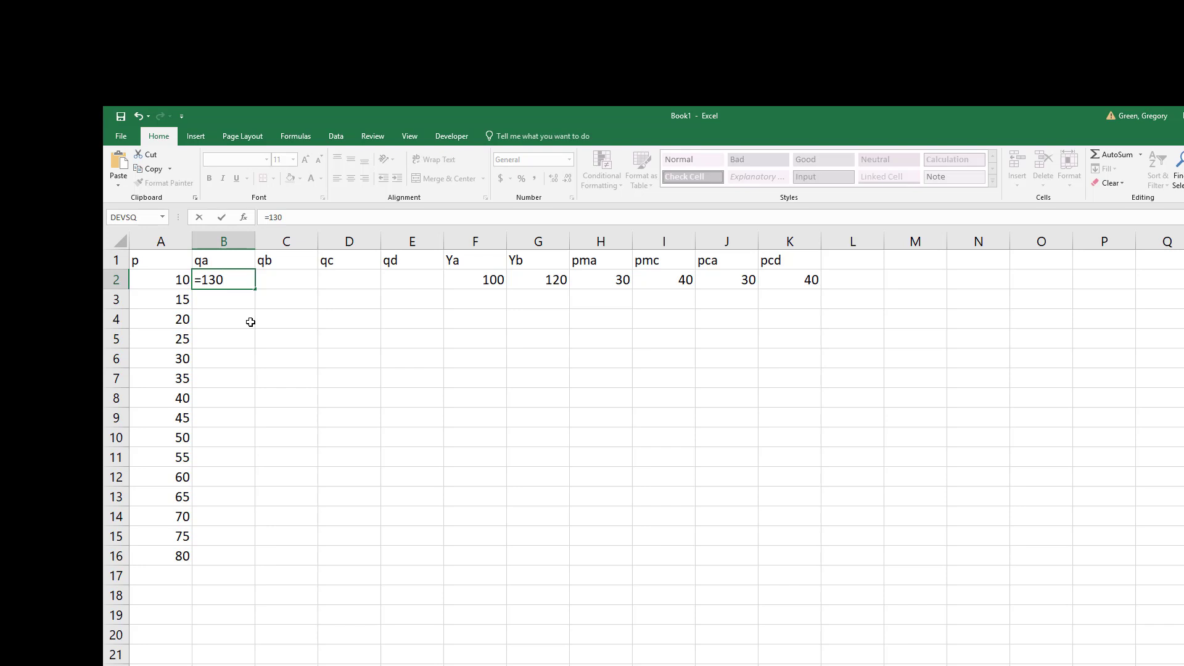
pyautogui.write('-4*')
pyautogui.click(172, 281)
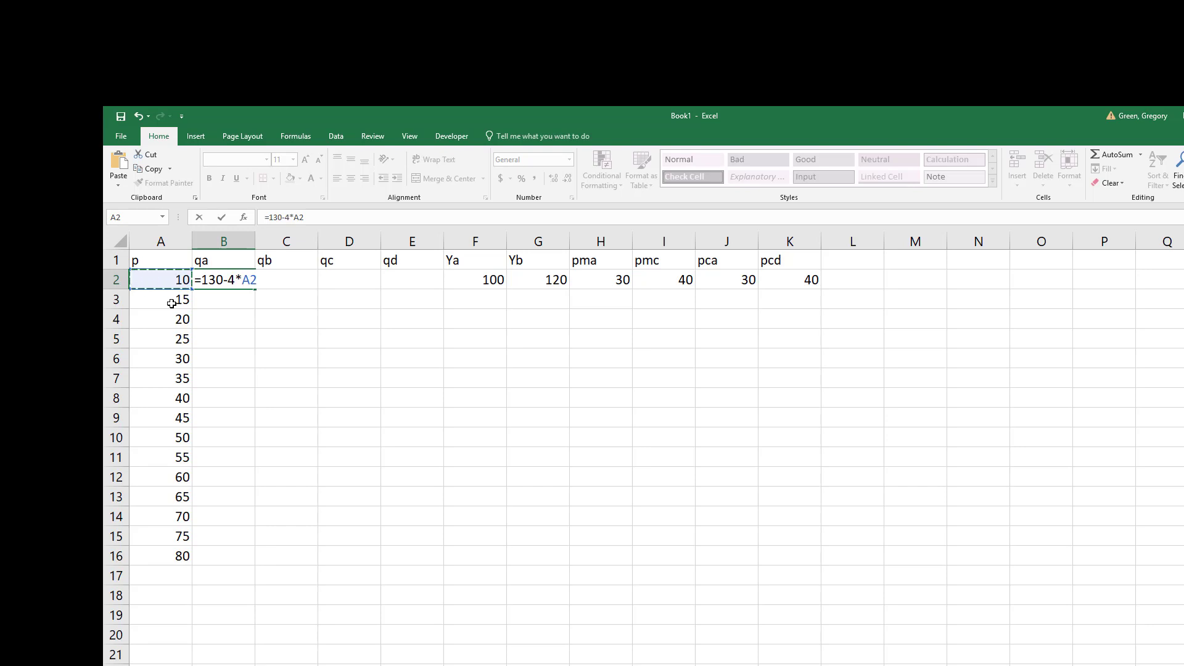
pyautogui.write('+2*')
pyautogui.click(473, 278)
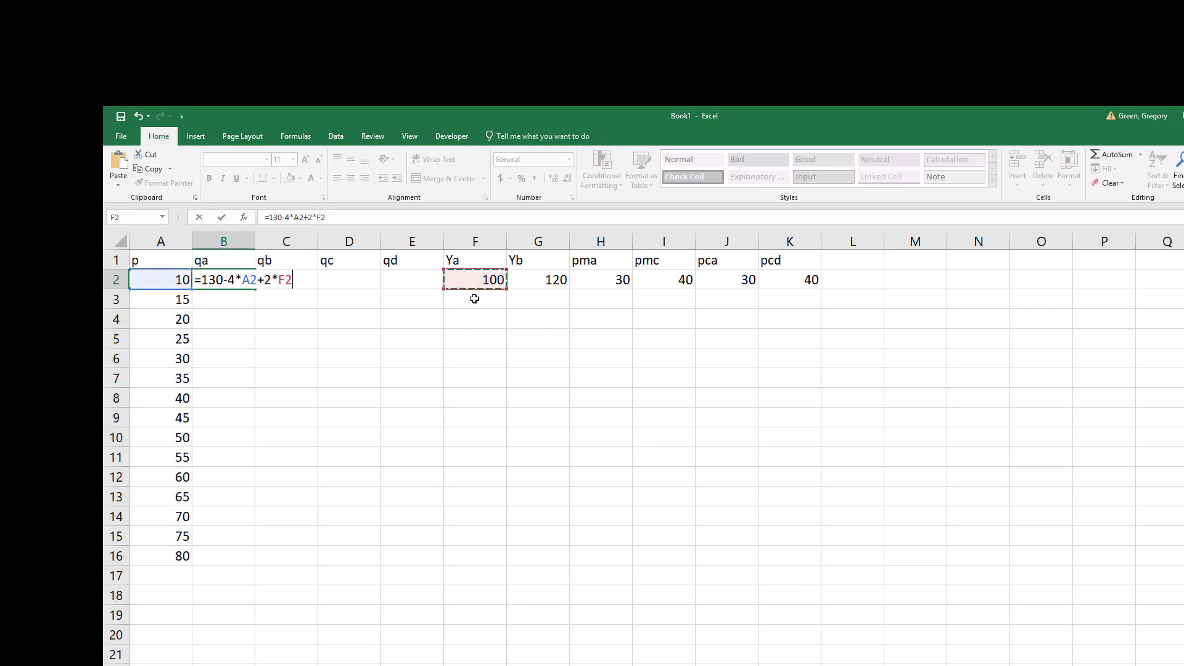
pyautogui.press('F4')
pyautogui.write('+3*')
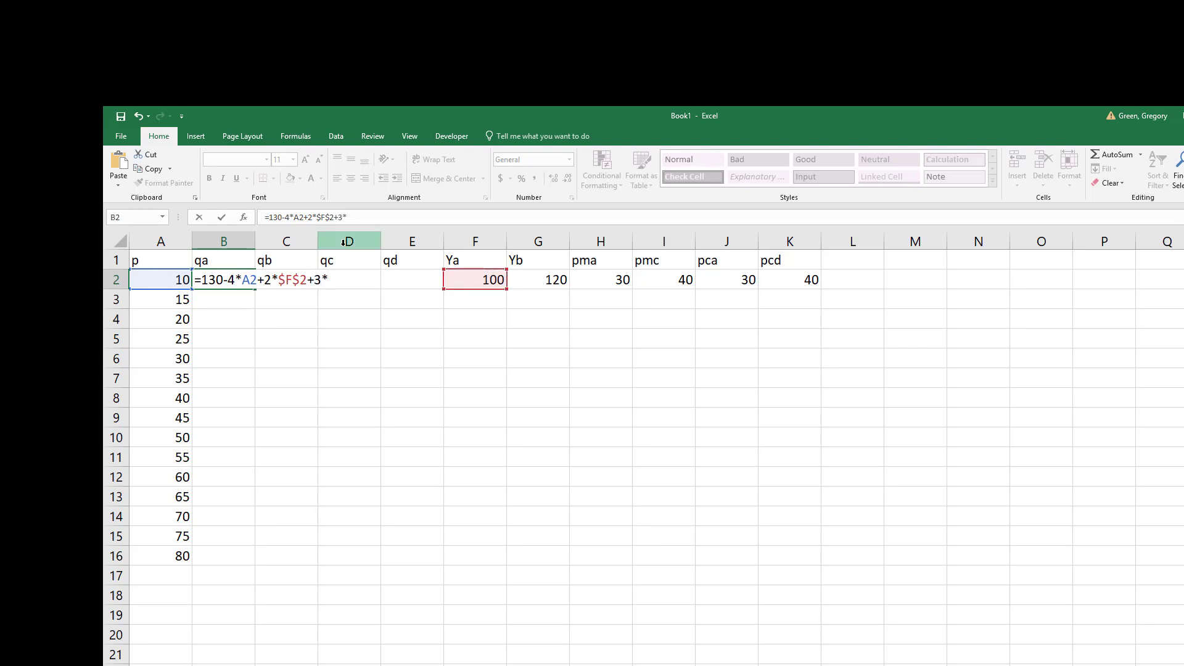
pyautogui.click(597, 280)
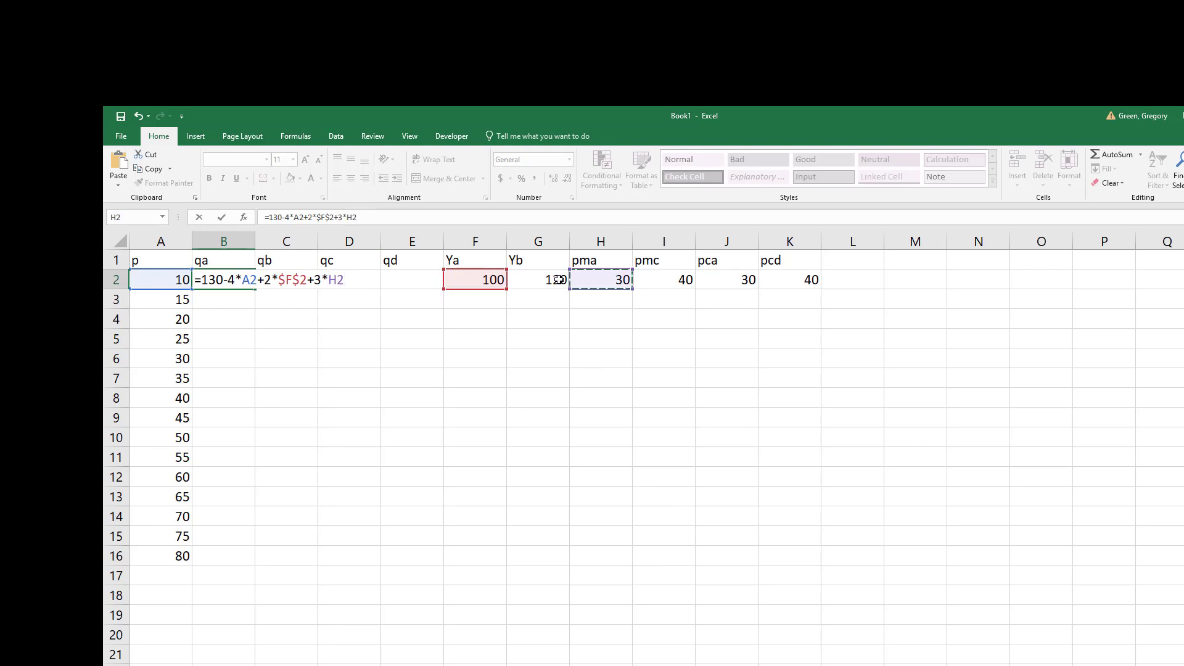
pyautogui.press('F4')
pyautogui.write('-')
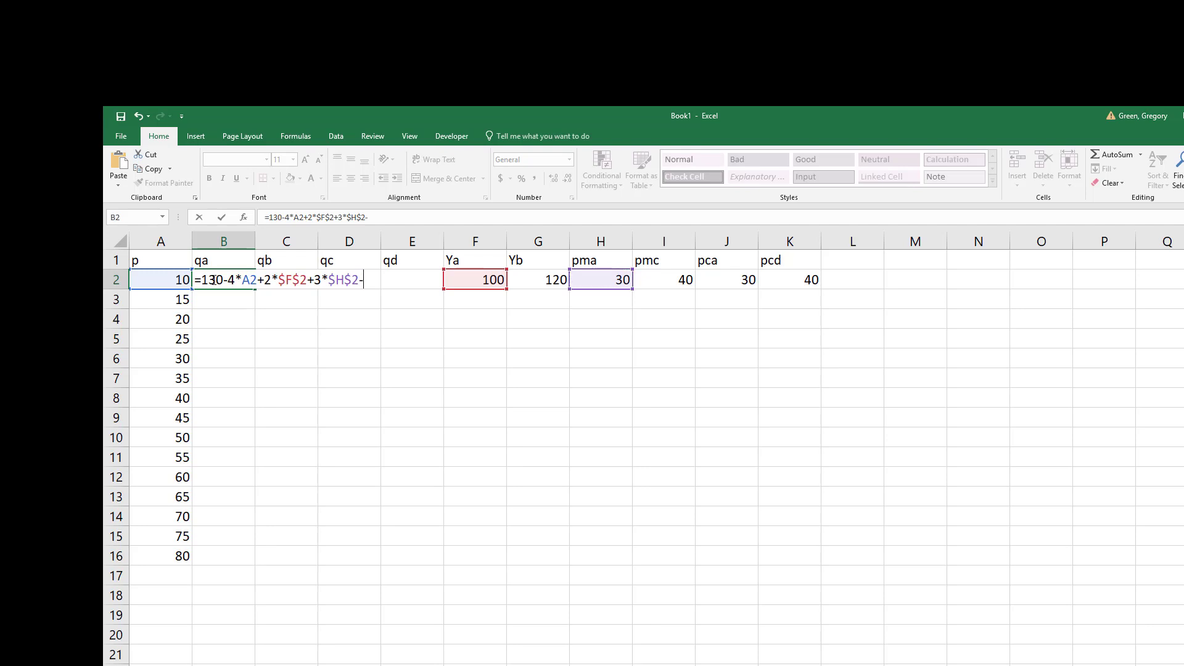
pyautogui.write('2*')
pyautogui.click(731, 283)
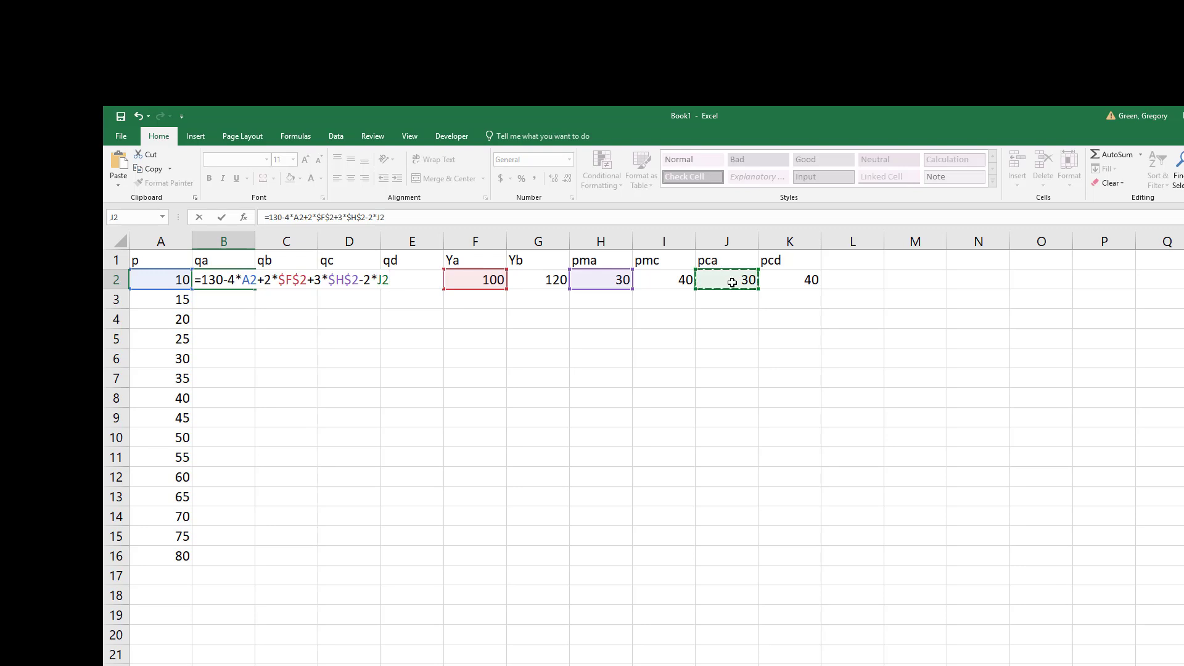
pyautogui.press('F4')
# Lock only the column of the p reference as $A2 in the B2 formula and fill it down column B through row 16.
pyautogui.click(250, 280)
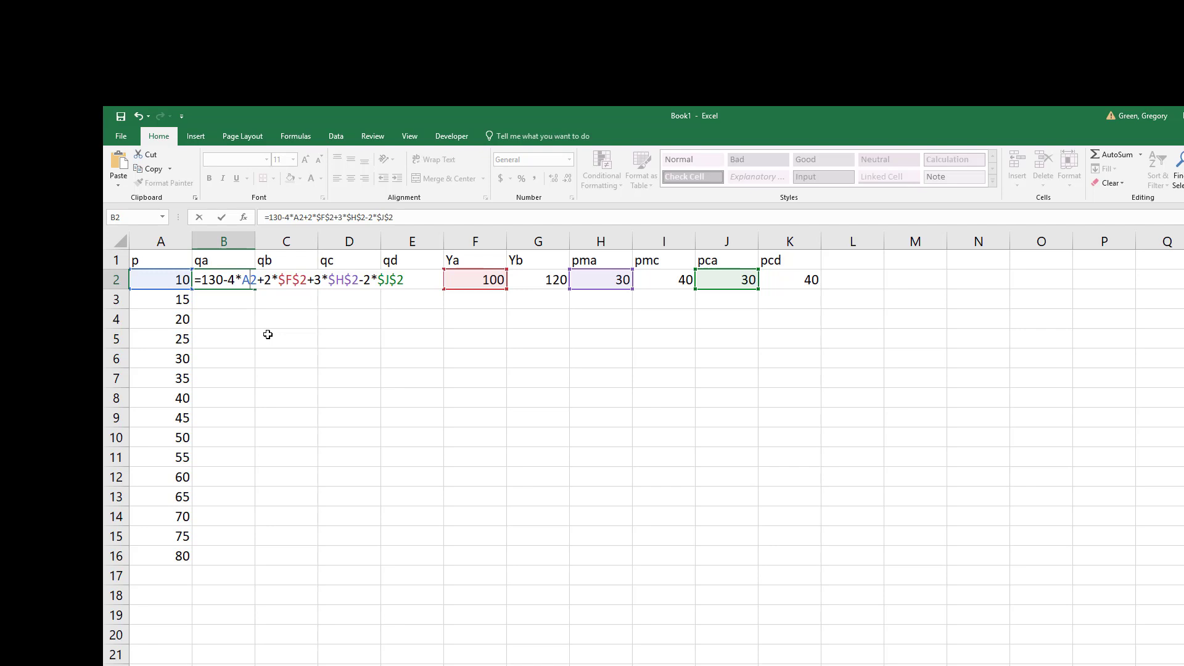
pyautogui.press('F4')
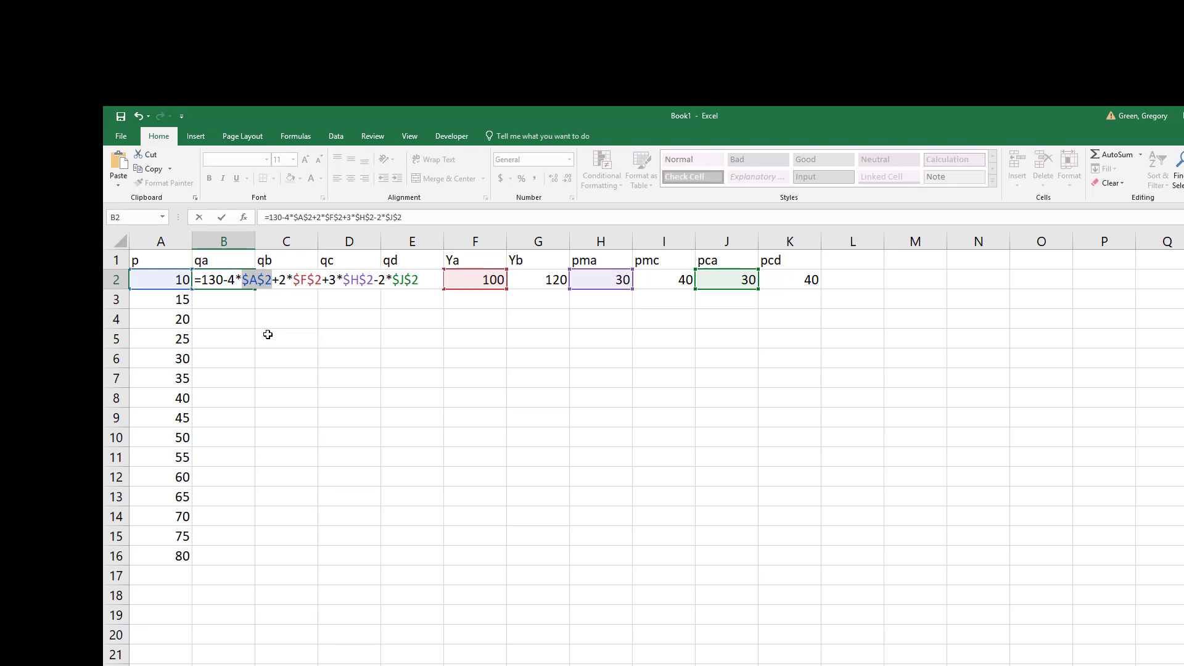
pyautogui.press('F4')
pyautogui.press('F4')
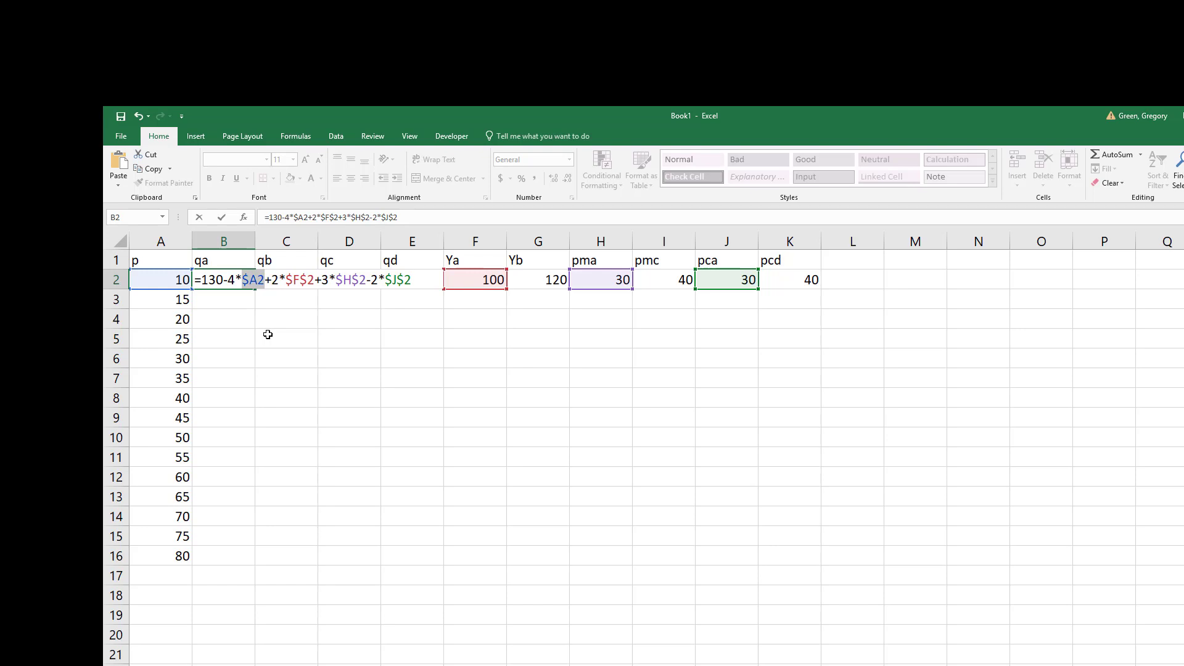
pyautogui.press('Return')
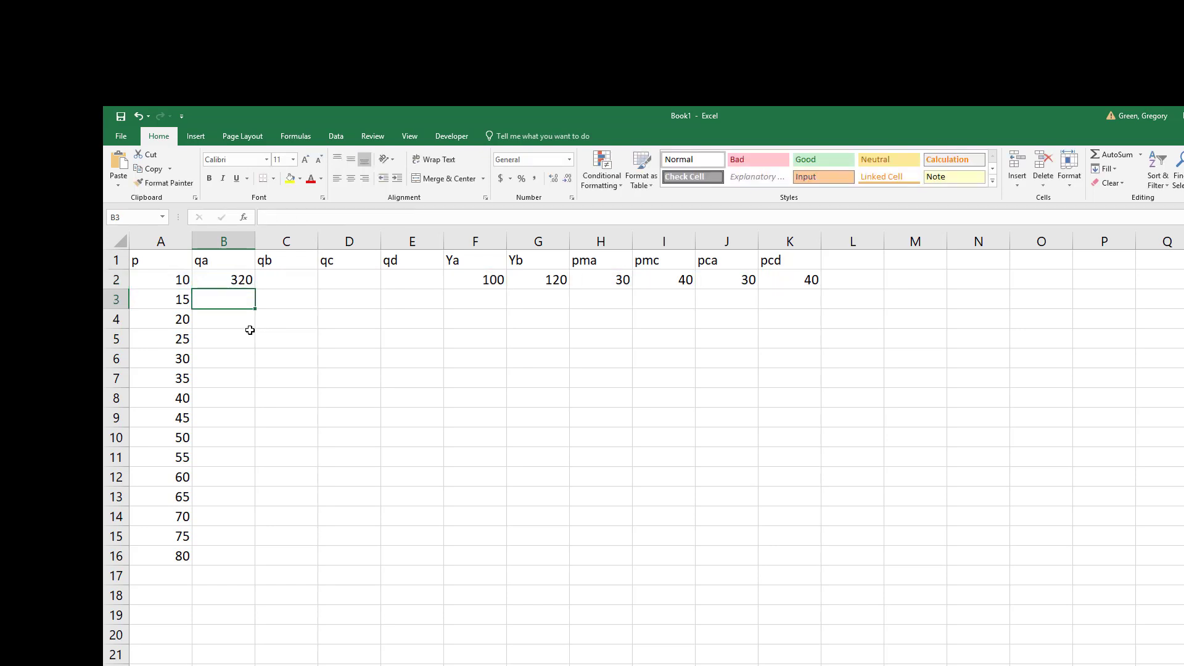
pyautogui.click(211, 284)
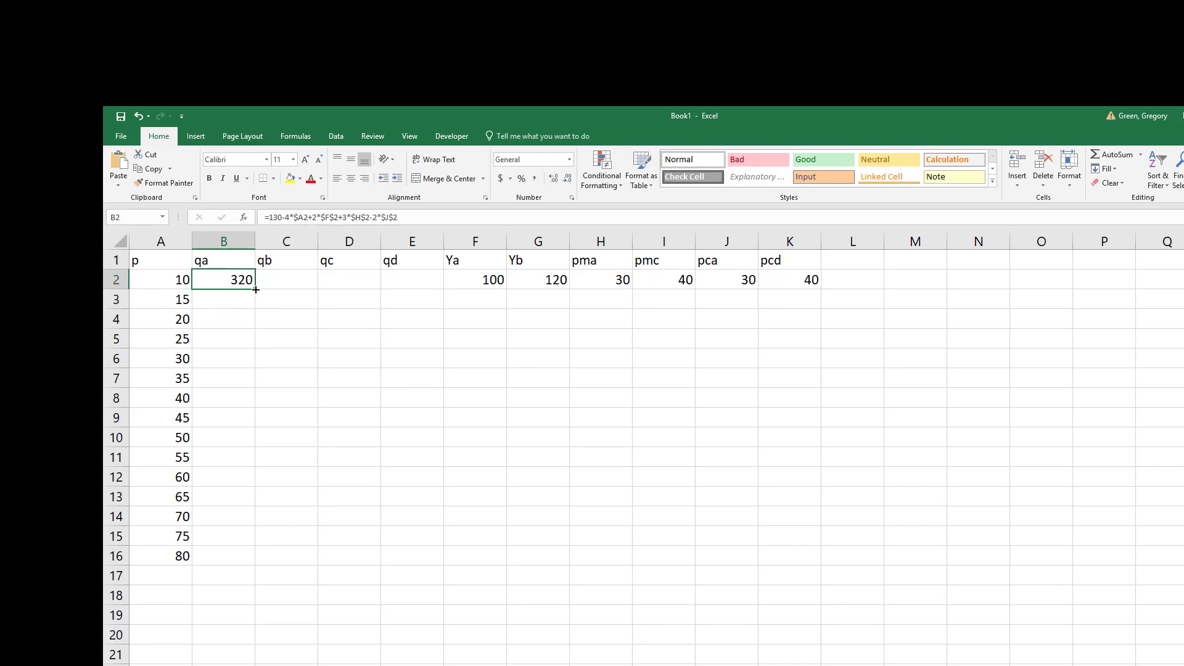
pyautogui.doubleClick(255, 289)
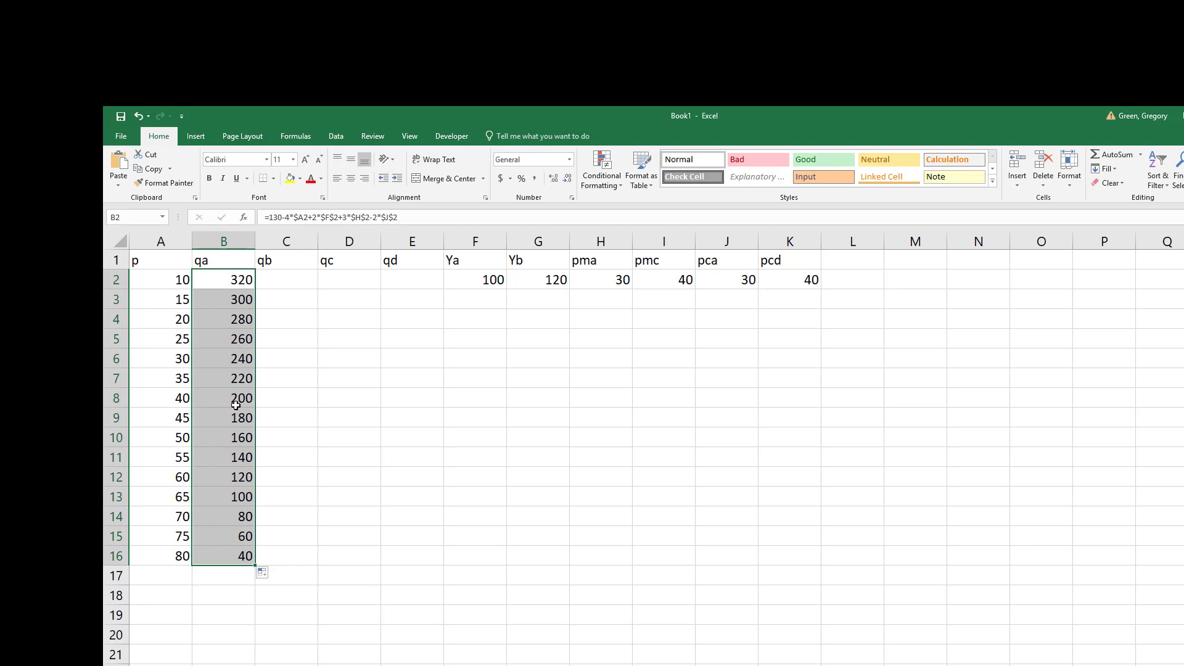
# Copy the qa formula from B2 into C2 and redirect its Ya reference to Yb in $G$2.
pyautogui.click(288, 285)
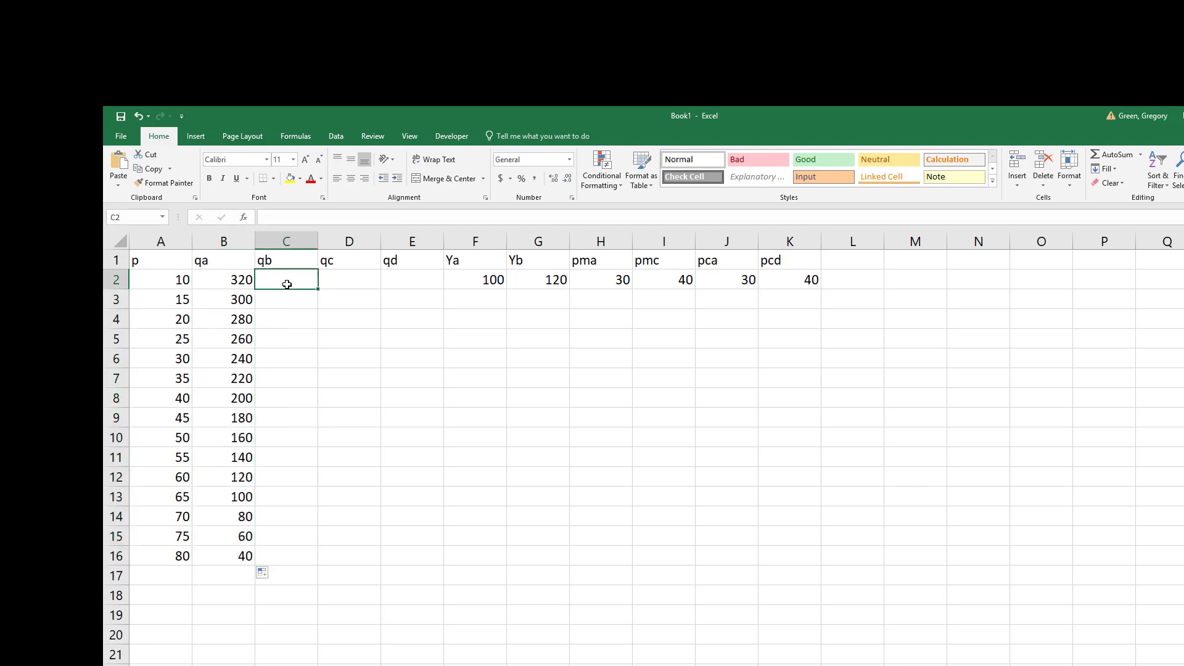
pyautogui.click(229, 282)
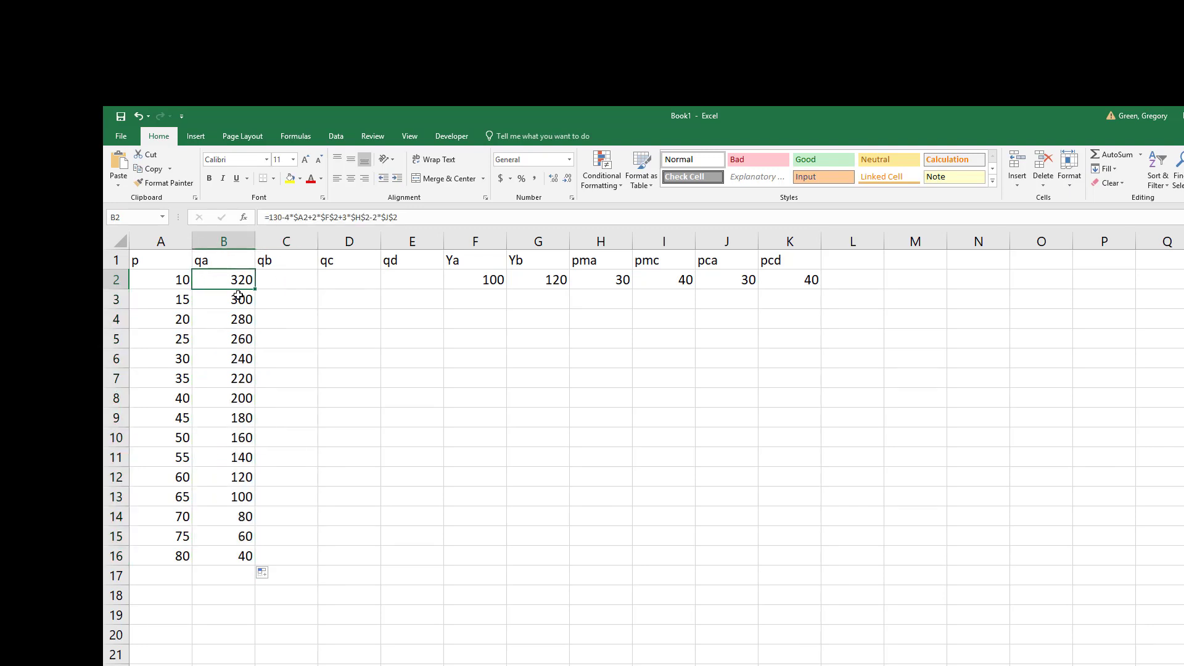
pyautogui.moveTo(255, 290); pyautogui.dragTo(288, 282)
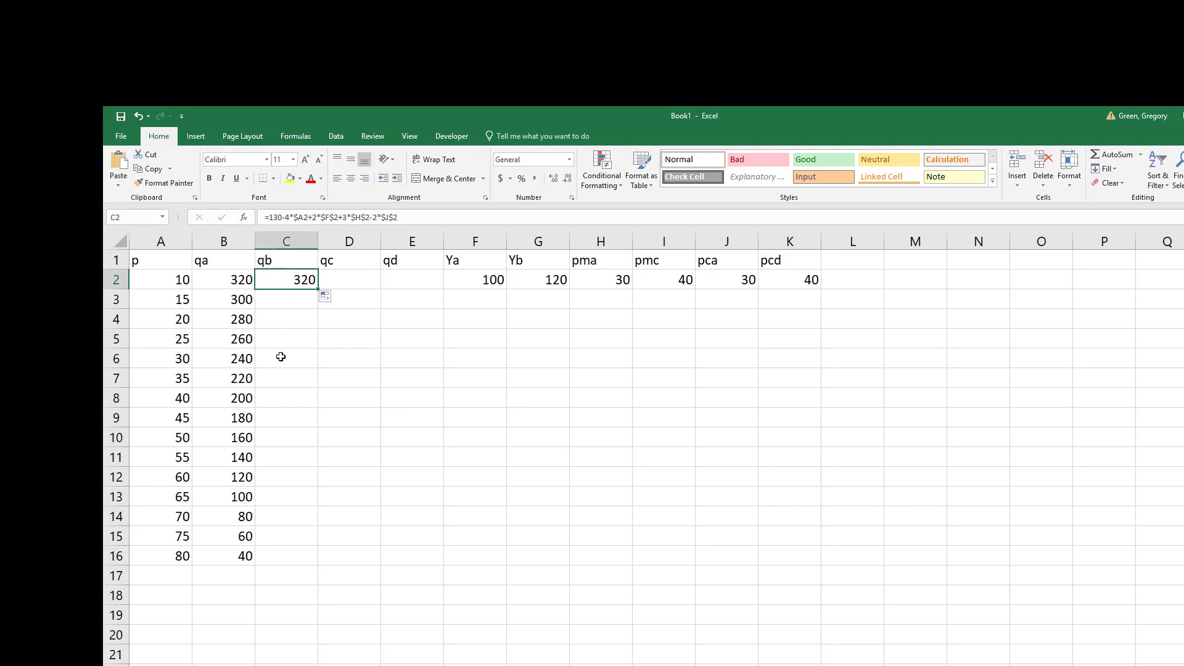
pyautogui.press('F2')
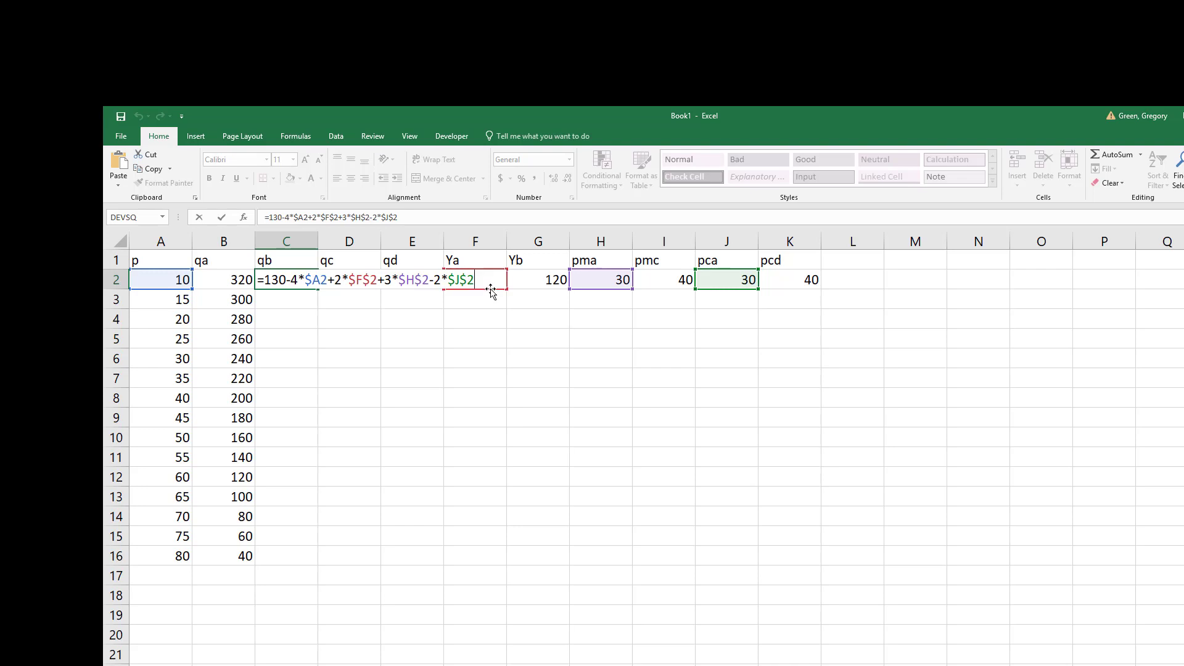
pyautogui.moveTo(491, 291); pyautogui.dragTo(528, 290)
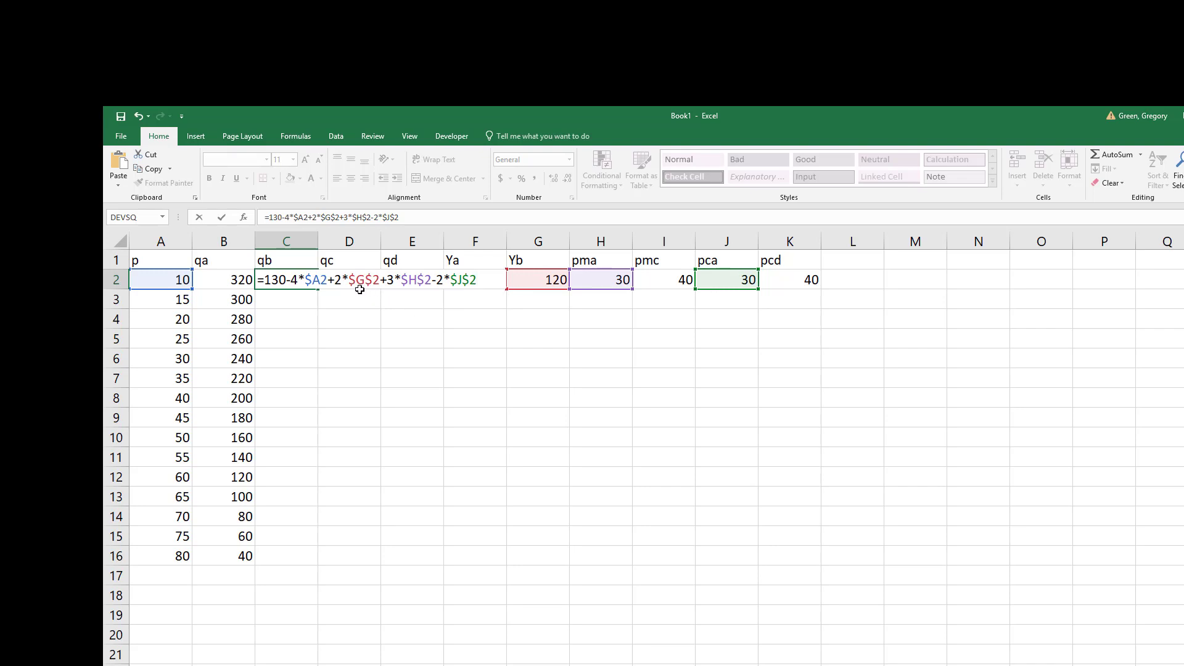
pyautogui.press('Return')
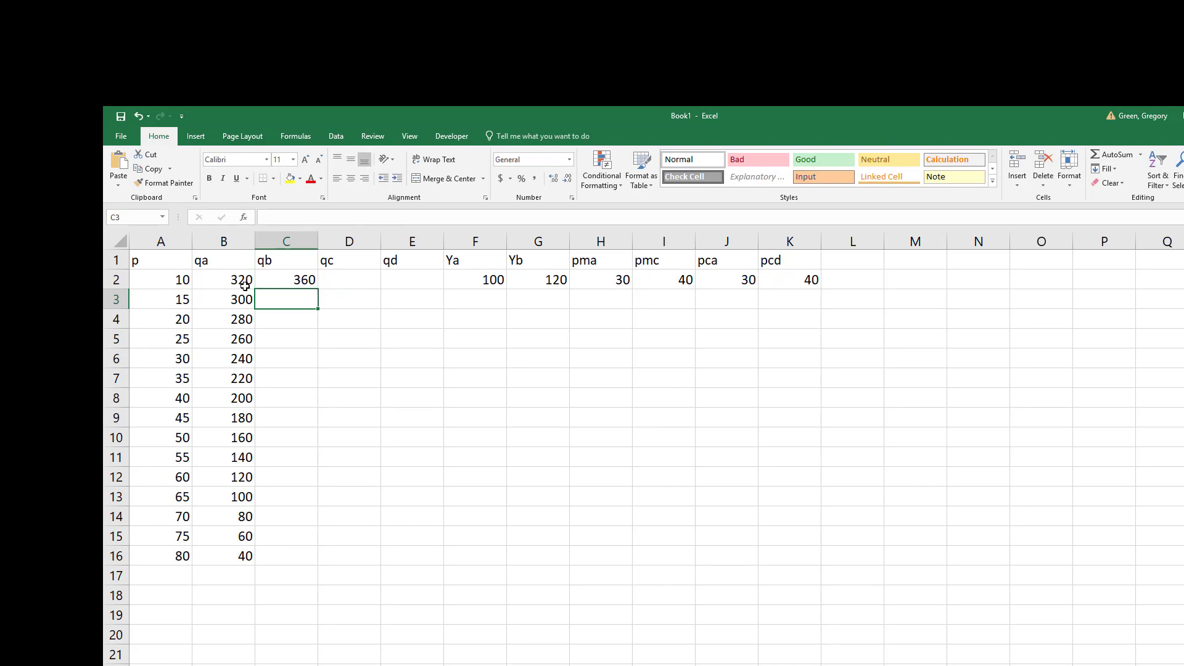
# Fill the qb formula from C2 down through row 16 and copy the qa formulas in B2:B16 into the qc column starting at D2.
pyautogui.click(275, 284)
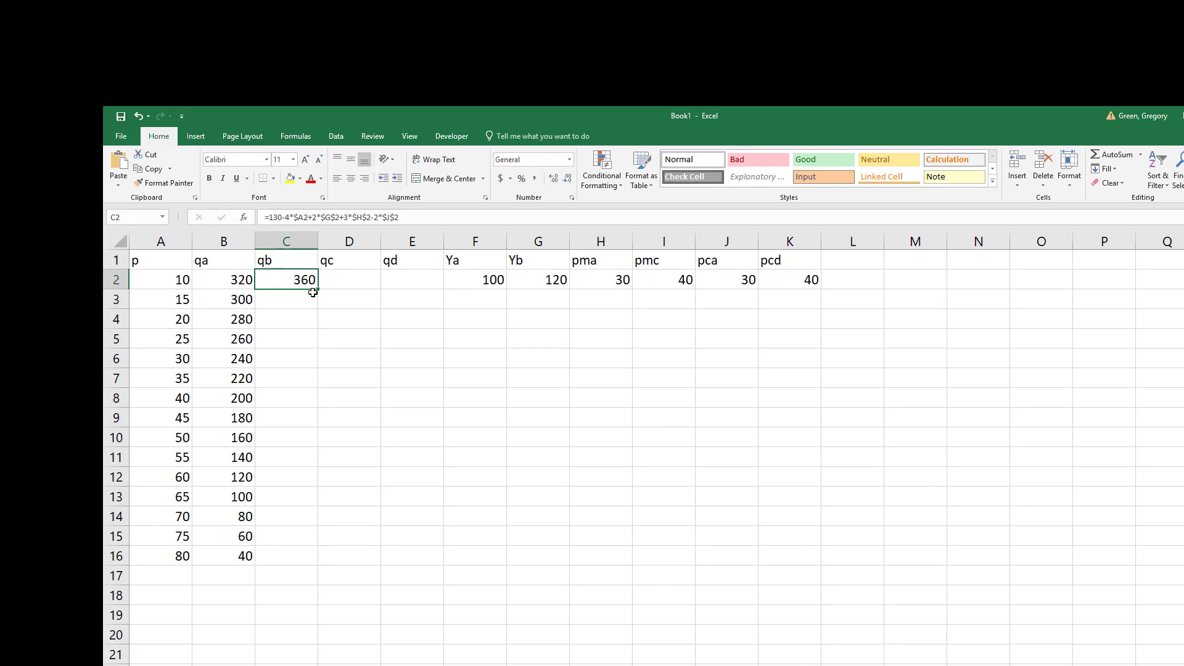
pyautogui.doubleClick(318, 290)
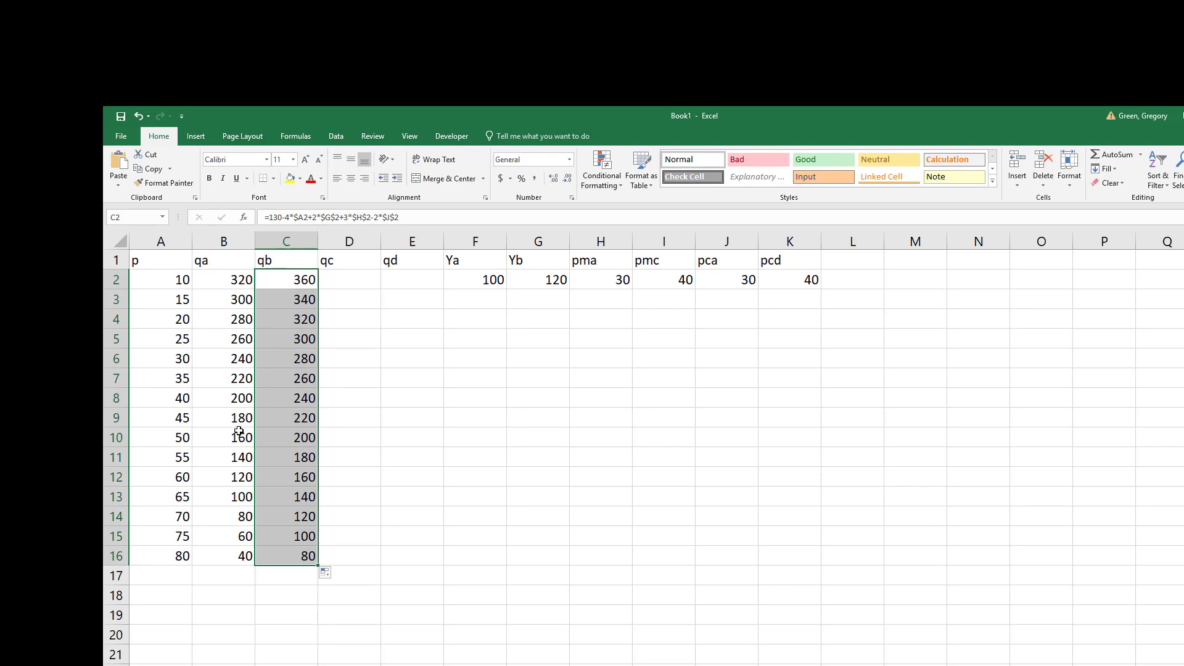
pyautogui.moveTo(221, 279); pyautogui.dragTo(216, 547)
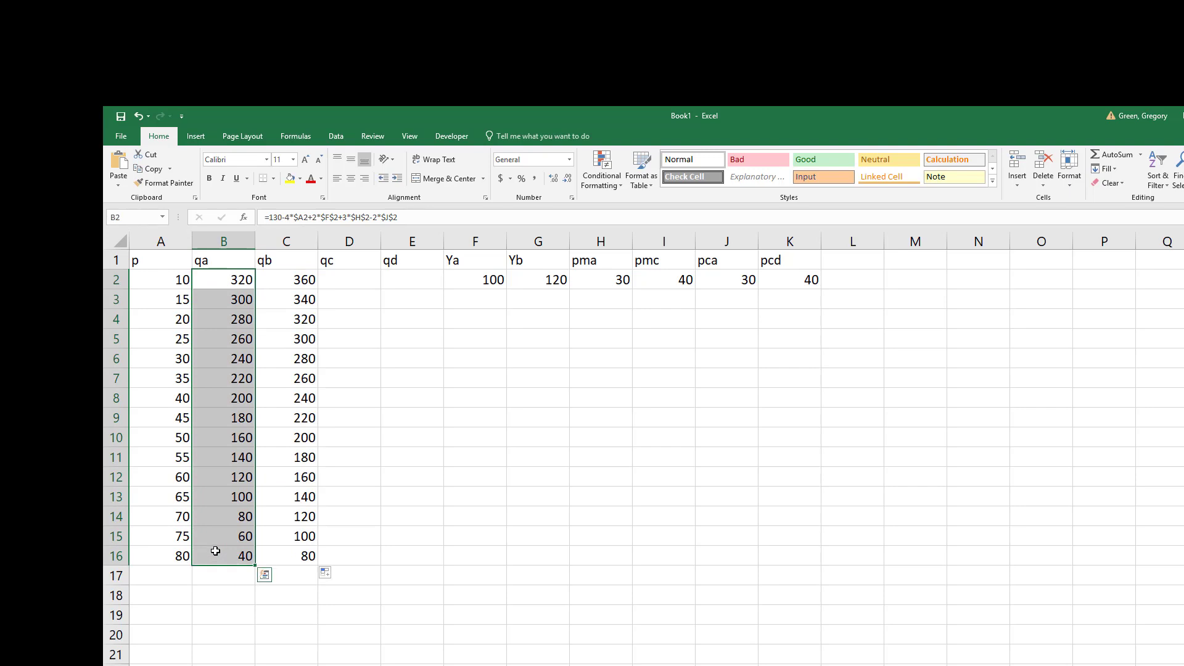
pyautogui.hotkey('ctrl', 'c')
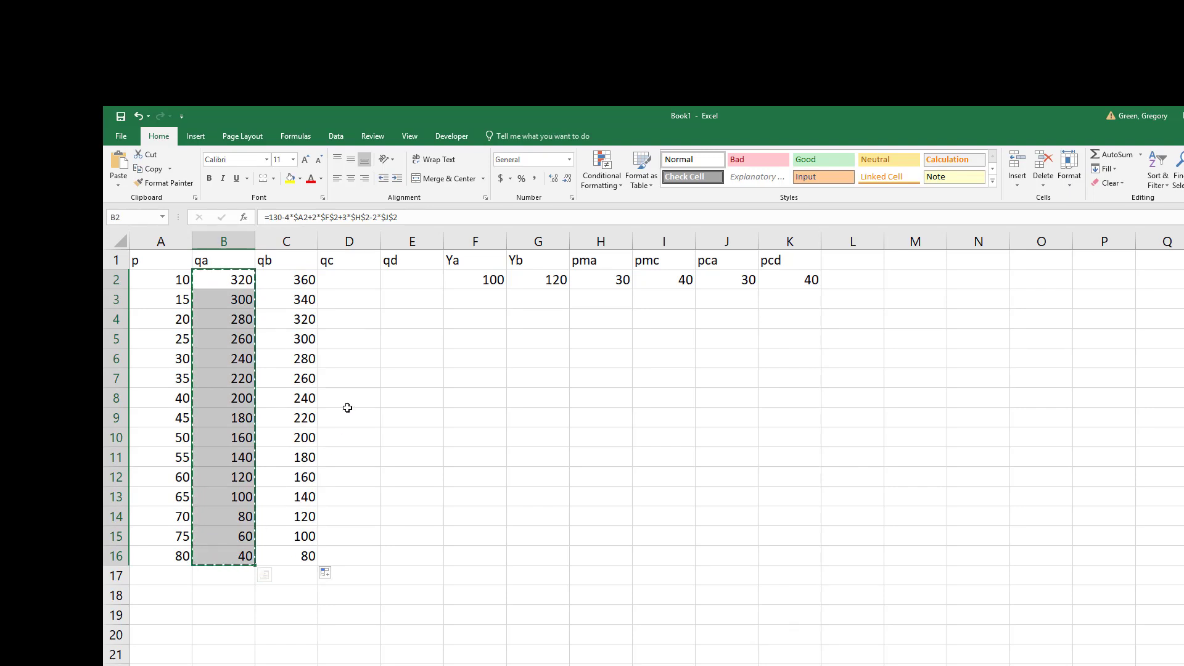
pyautogui.click(343, 281)
pyautogui.hotkey('ctrl', 'v')
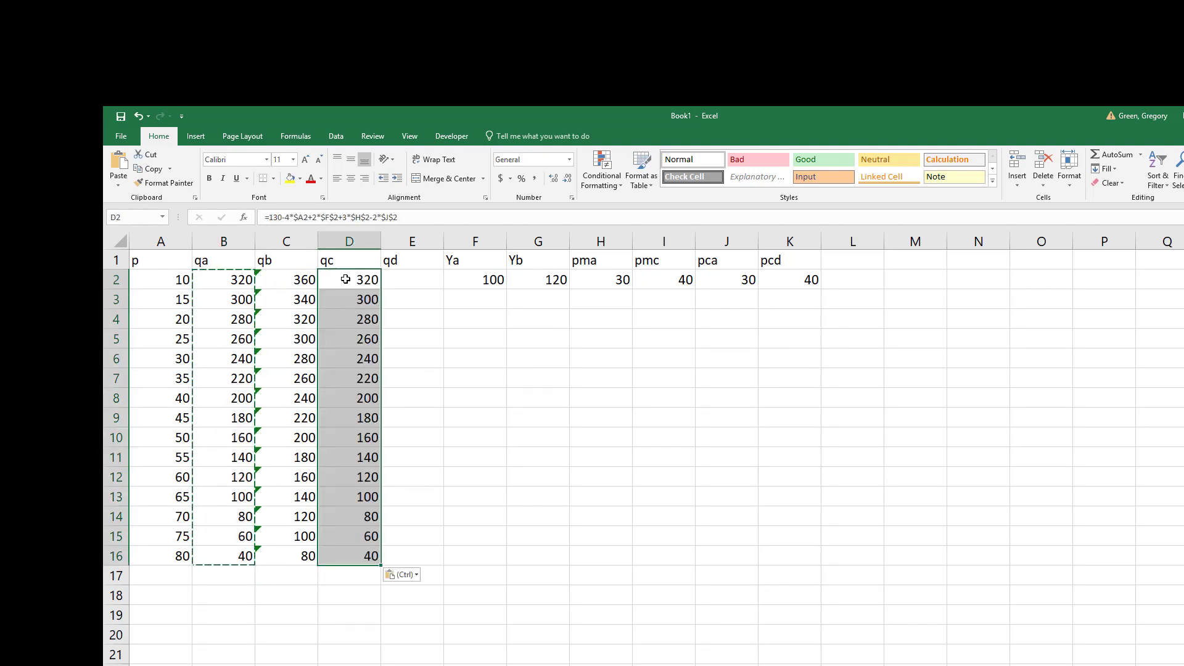
# Redirect the pma reference in the D2 formula to pmc in $I$2 and fill it down column D through row 16.
pyautogui.click(342, 280)
pyautogui.doubleClick(341, 279)
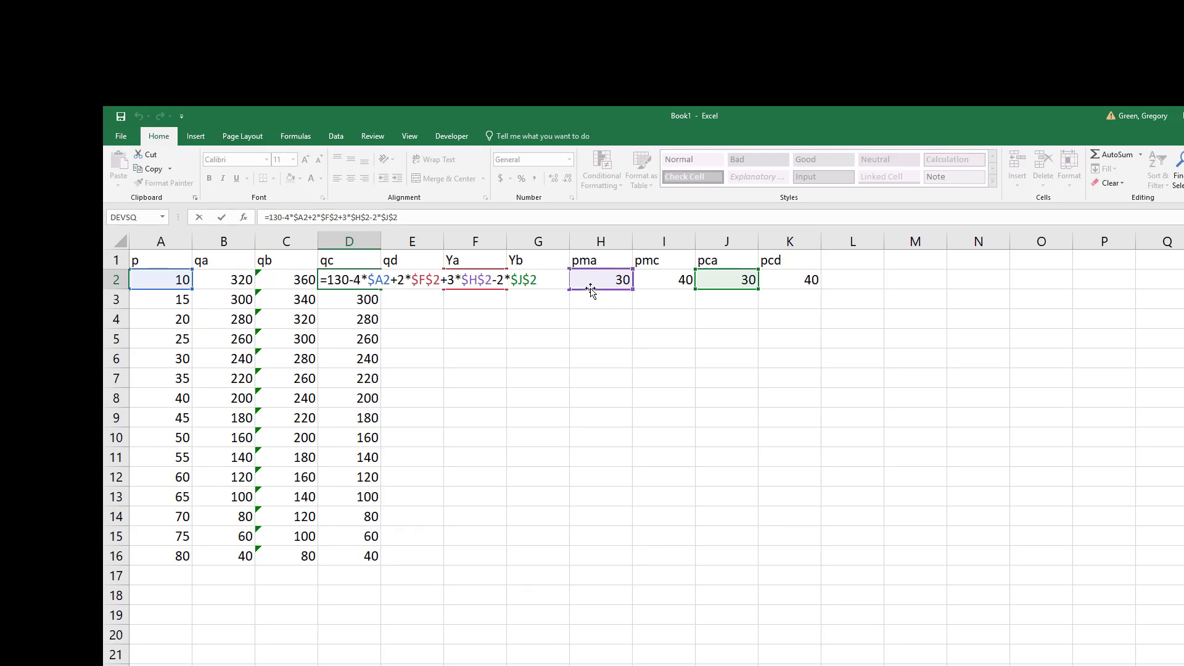
pyautogui.moveTo(590, 289); pyautogui.dragTo(635, 291)
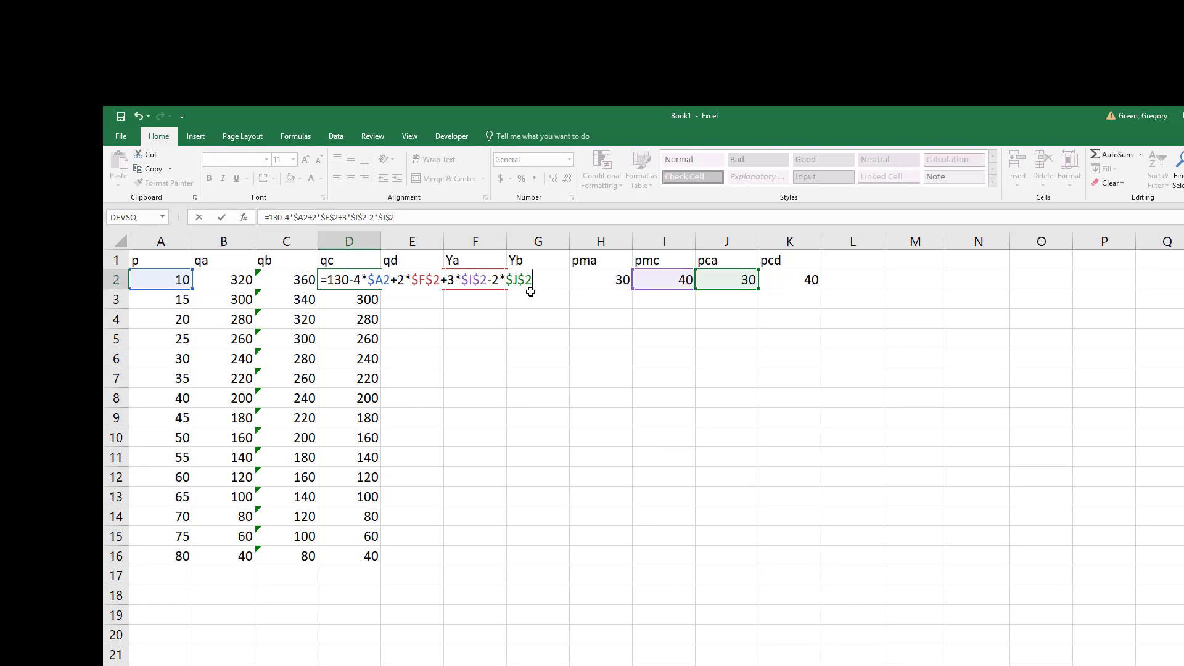
pyautogui.press('Return')
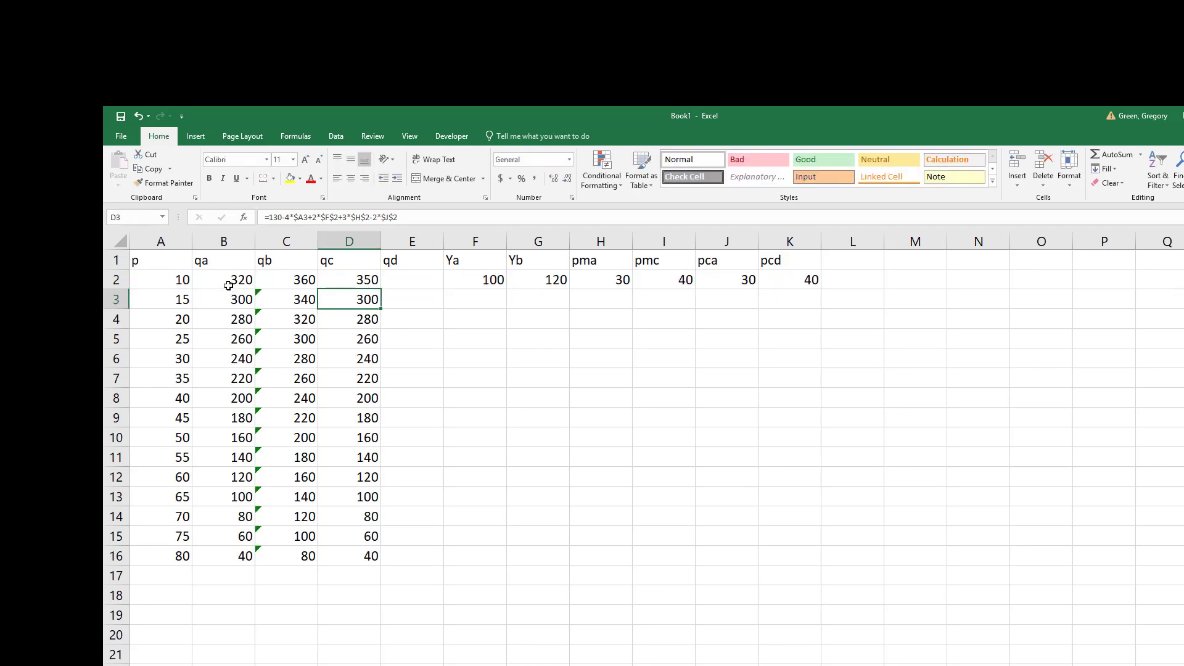
pyautogui.click(340, 284)
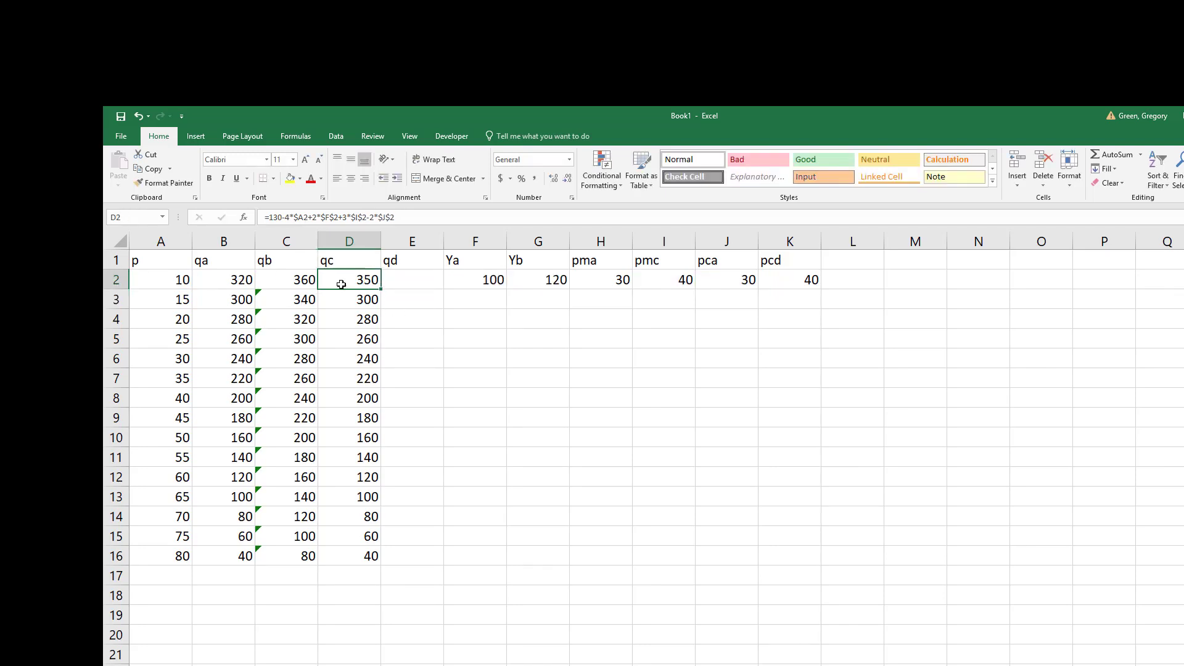
pyautogui.doubleClick(380, 289)
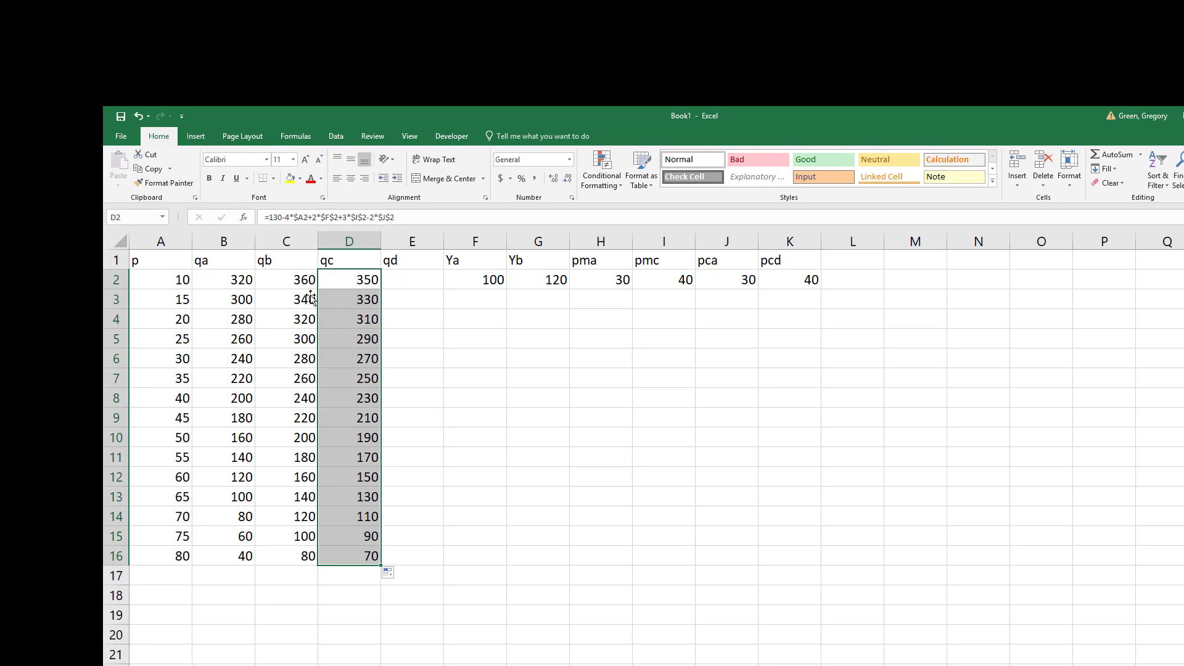
# Copy the qa formulas in B2:B16 into the qd column starting at E2.
pyautogui.moveTo(226, 279); pyautogui.dragTo(244, 552)
pyautogui.hotkey('ctrl', 'c')
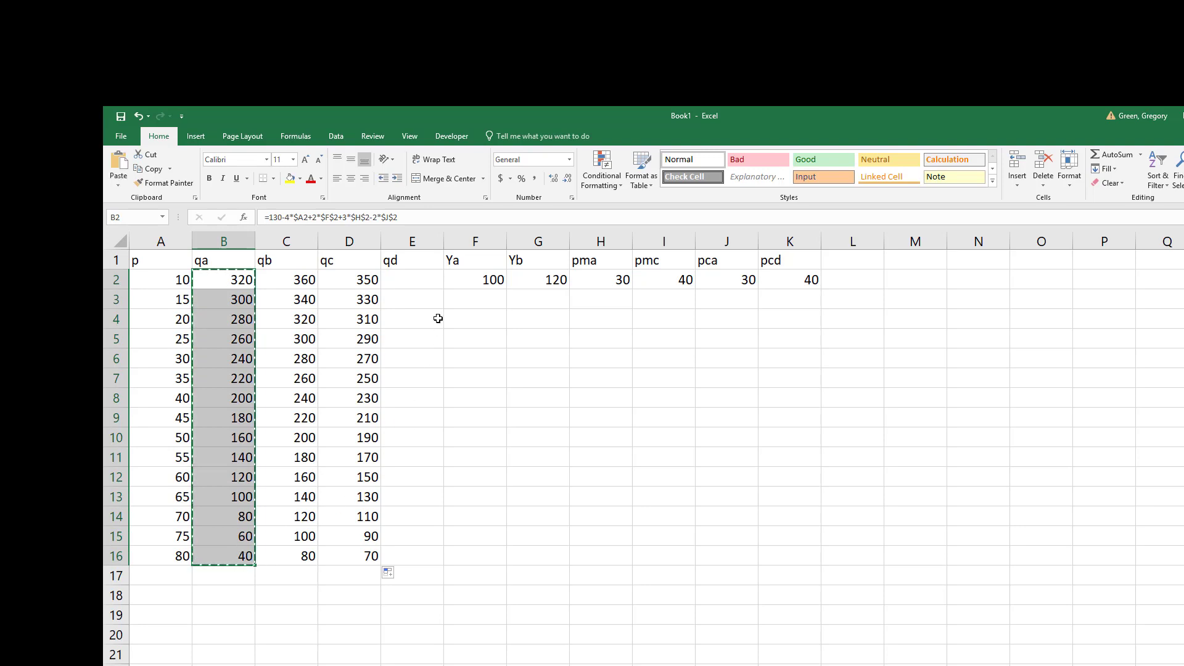
pyautogui.click(410, 277)
pyautogui.hotkey('ctrl', 'v')
# Redirect the pca reference in the E2 formula to pcd in $K$2 and fill it down column E through row 16.
pyautogui.click(410, 277)
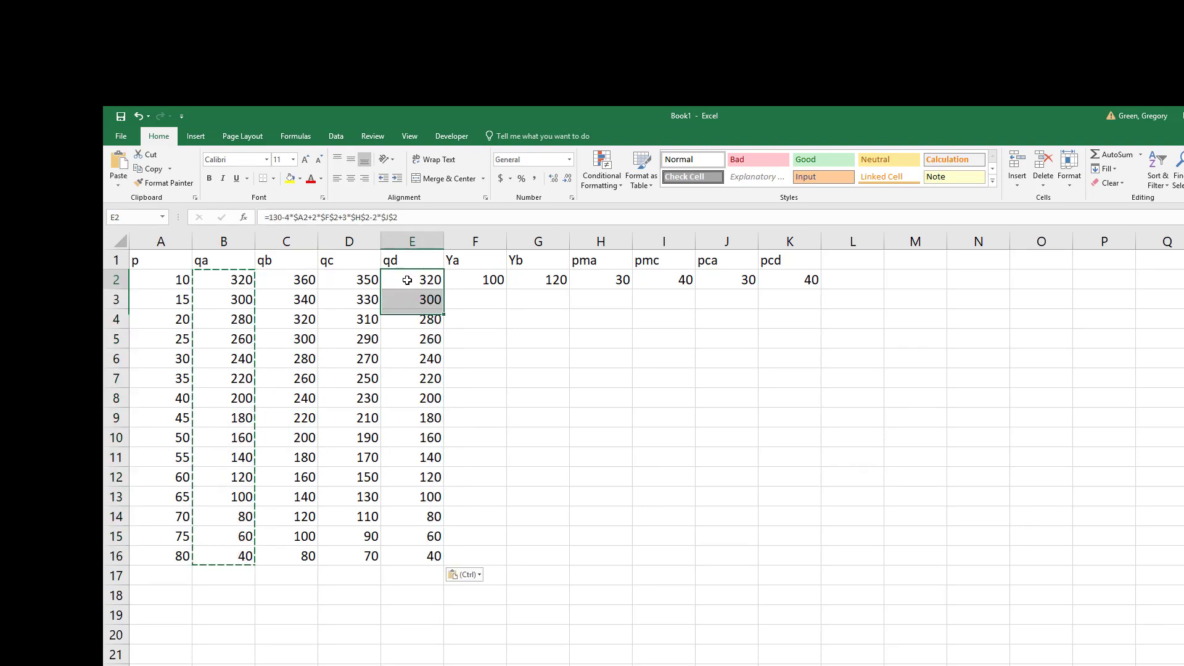
pyautogui.press('F2')
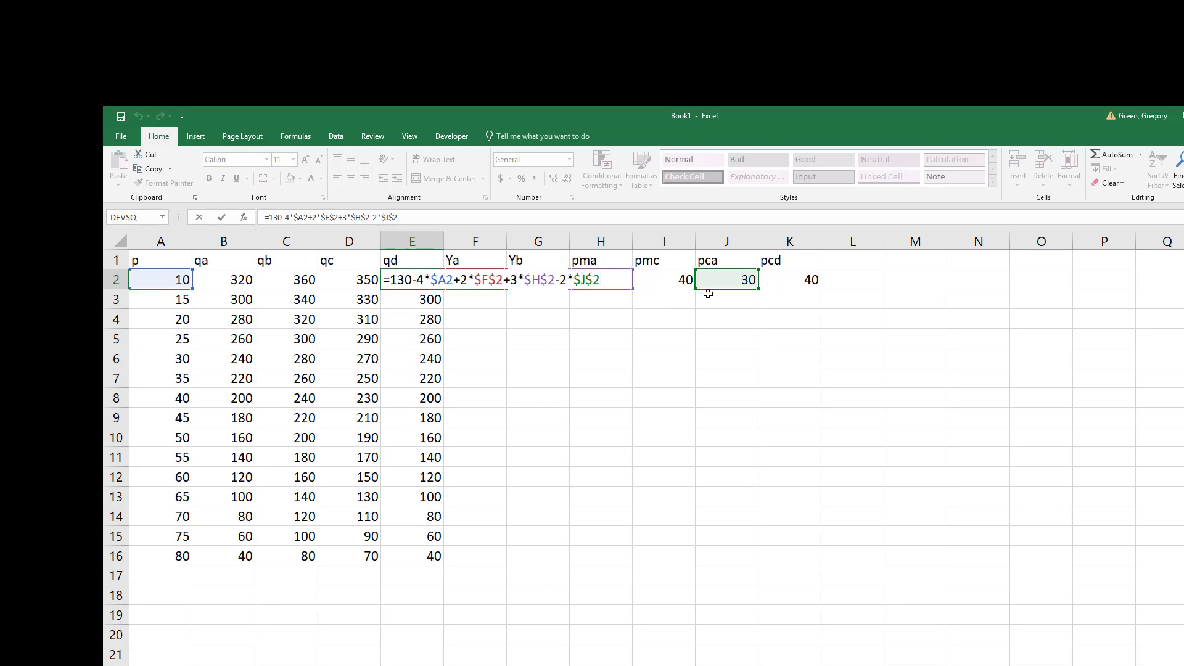
pyautogui.moveTo(711, 290); pyautogui.dragTo(756, 304)
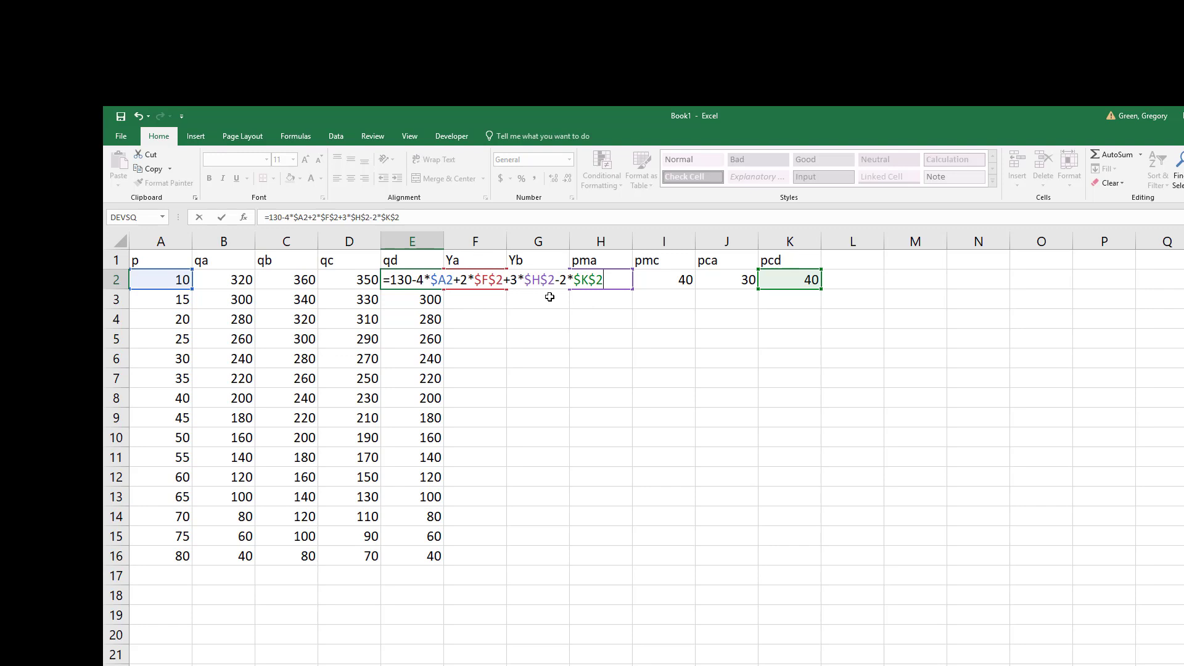
pyautogui.press('Return')
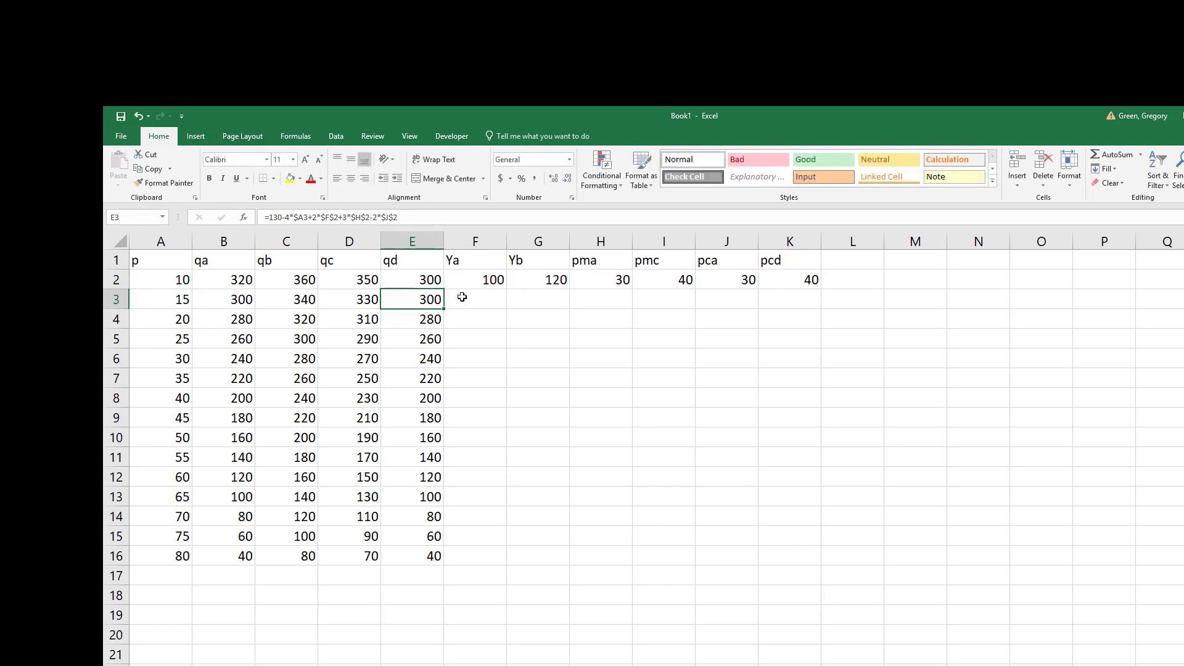
pyautogui.click(428, 281)
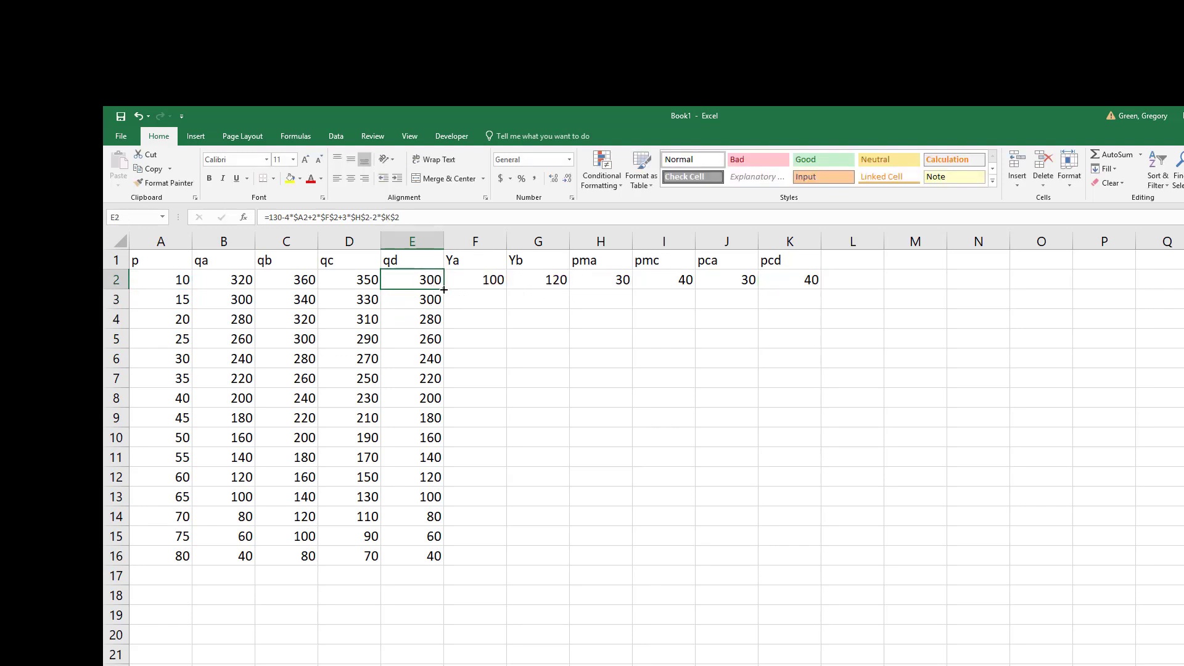
pyautogui.doubleClick(444, 289)
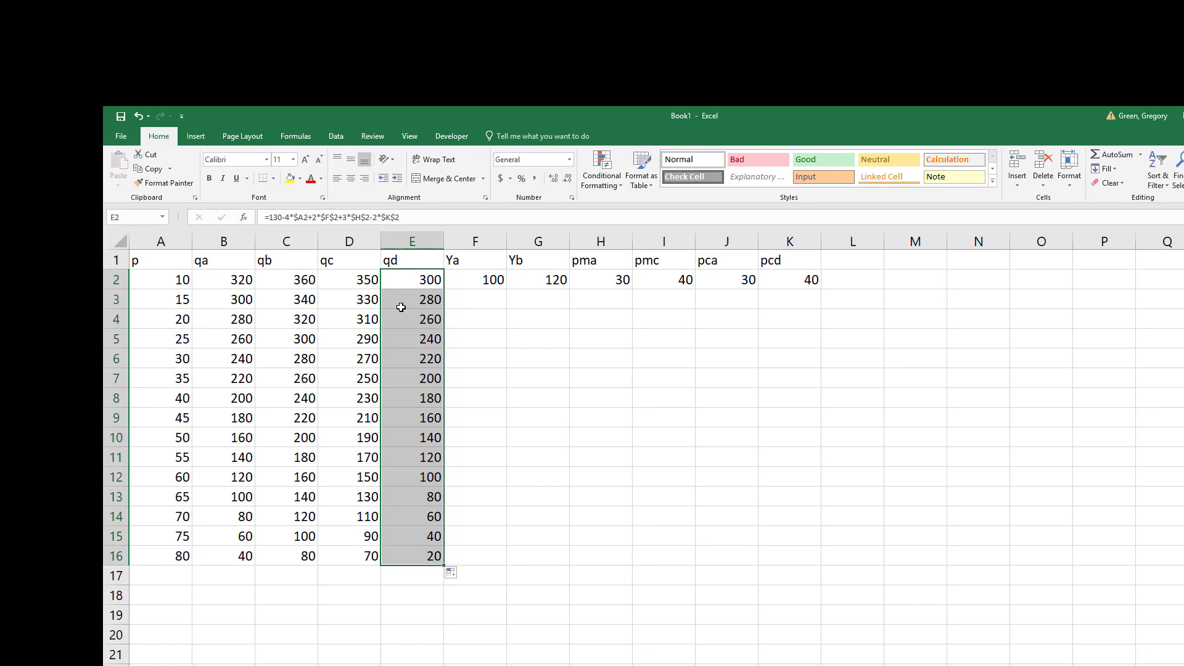
# Insert a scatter chart with straight lines and no markers from A1:B16 and place it below the table, starting at column B.
pyautogui.moveTo(164, 268); pyautogui.dragTo(211, 558)
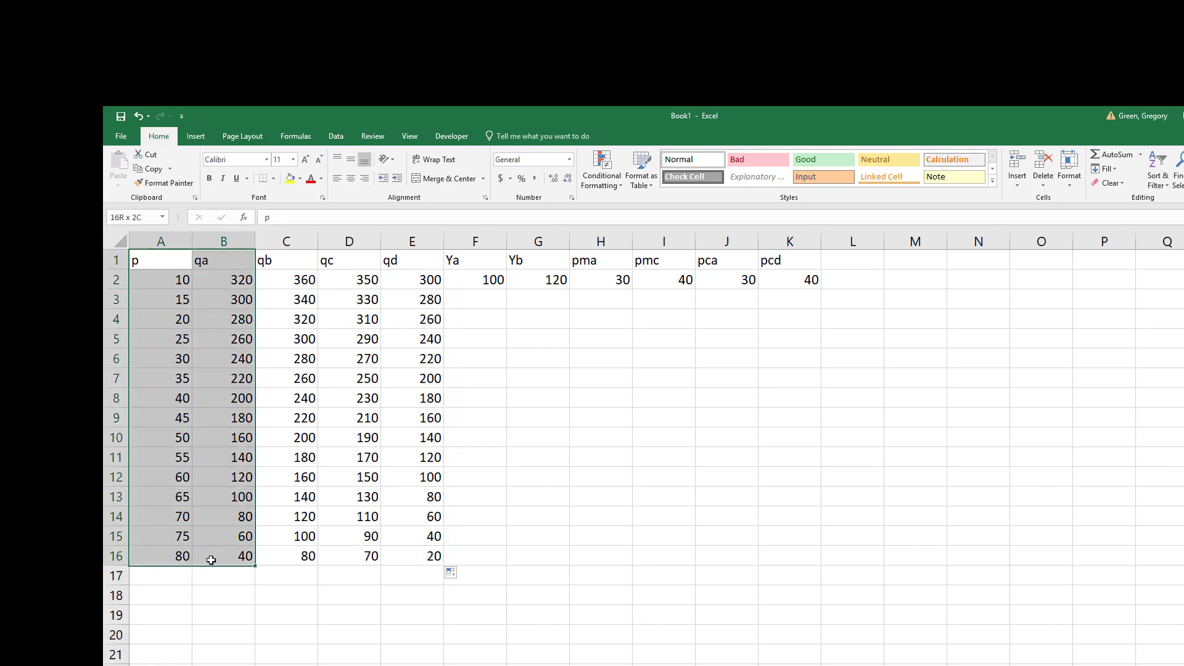
pyautogui.click(195, 136)
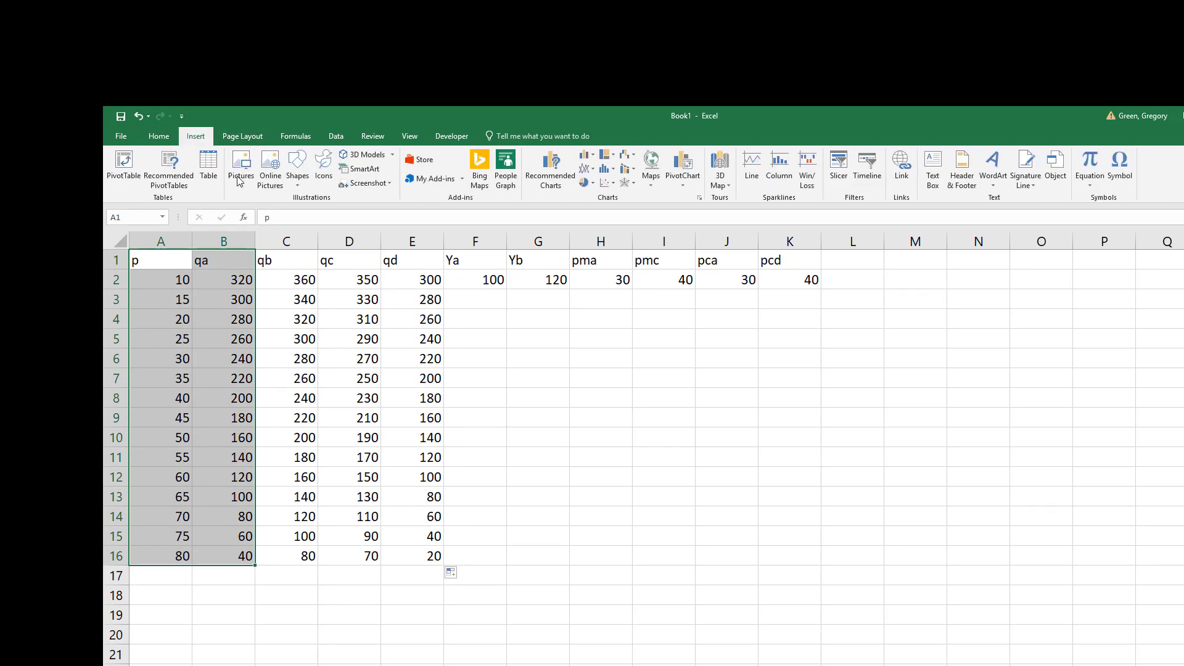
pyautogui.click(614, 184)
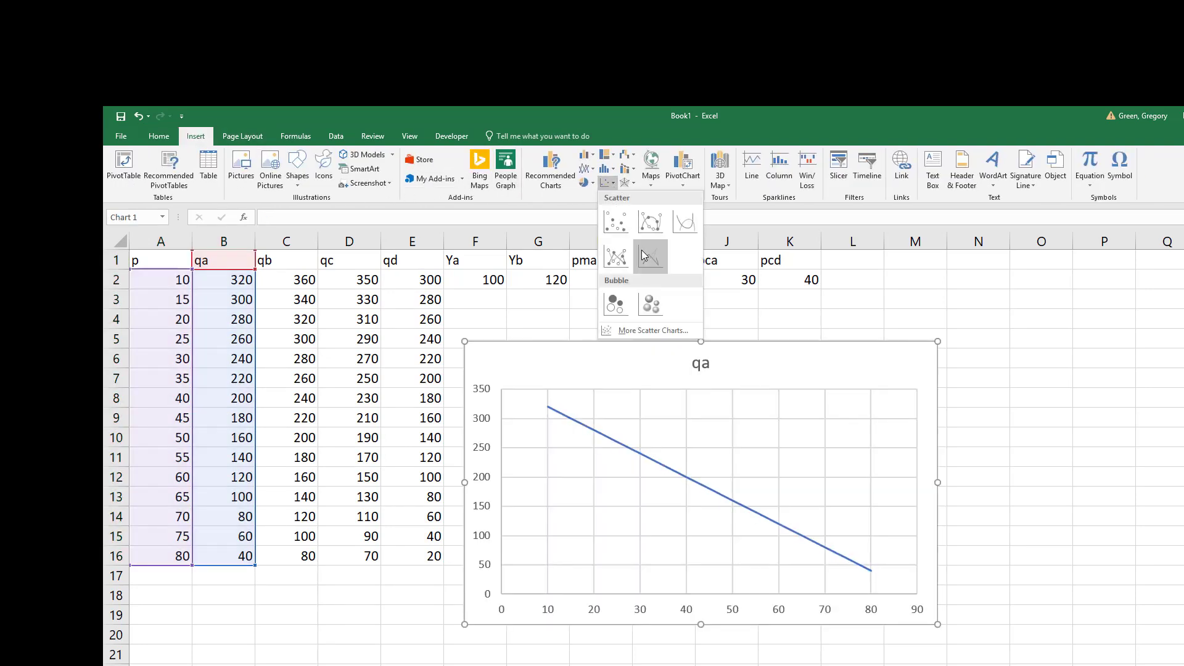
pyautogui.click(643, 255)
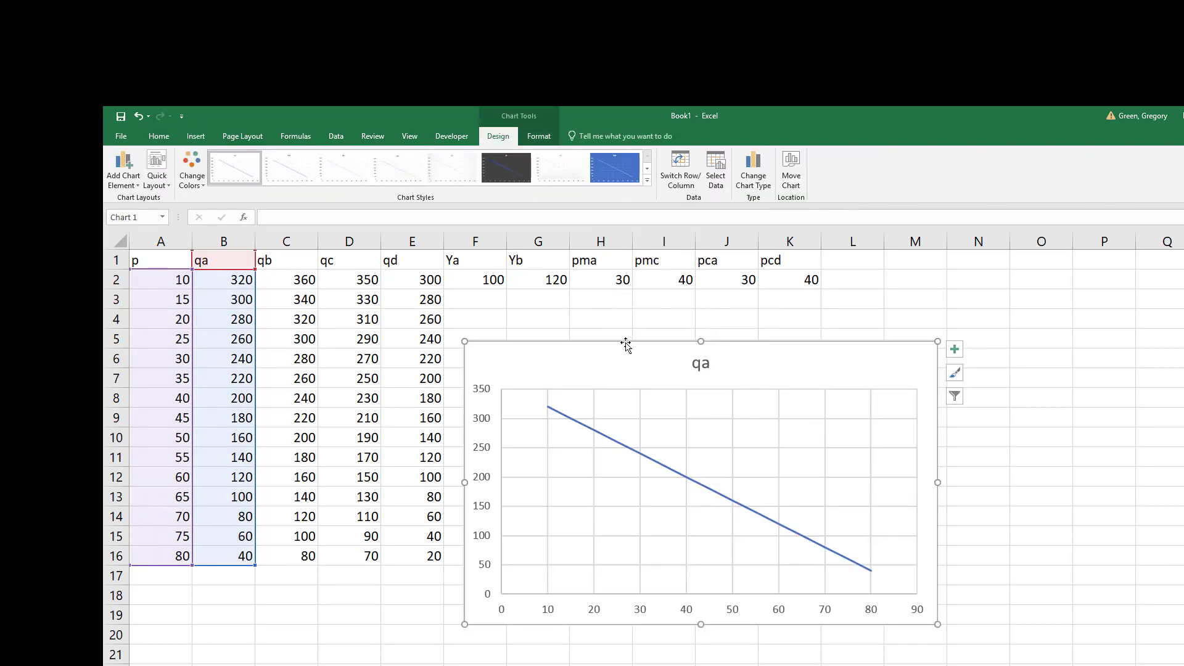
pyautogui.moveTo(626, 343); pyautogui.dragTo(360, 573)
pyautogui.scroll(-4, 663, 446)
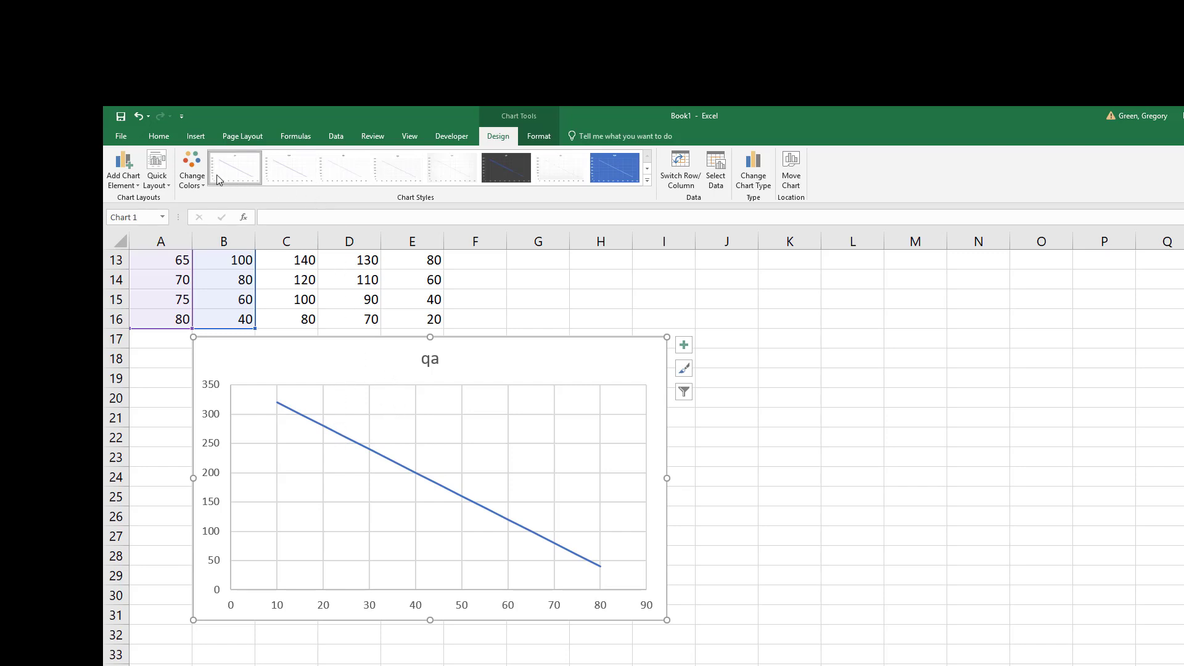
# Apply the first quick layout, with axis titles and a legend, to the chart and title the horizontal axis Price.
pyautogui.click(165, 177)
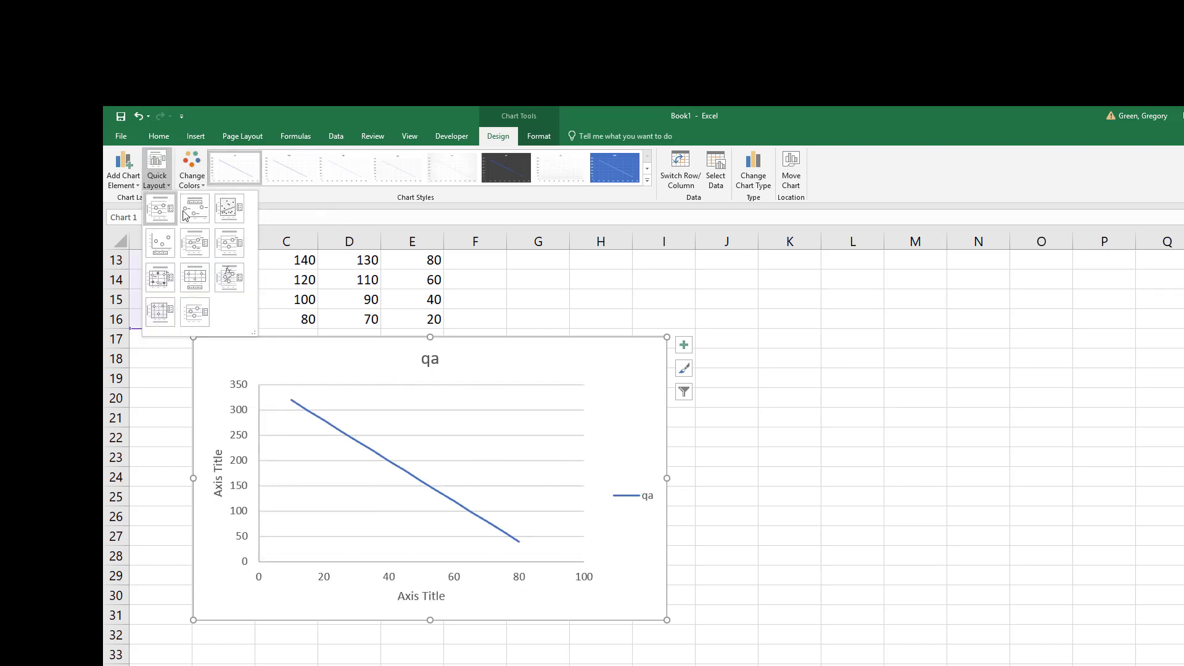
pyautogui.click(159, 208)
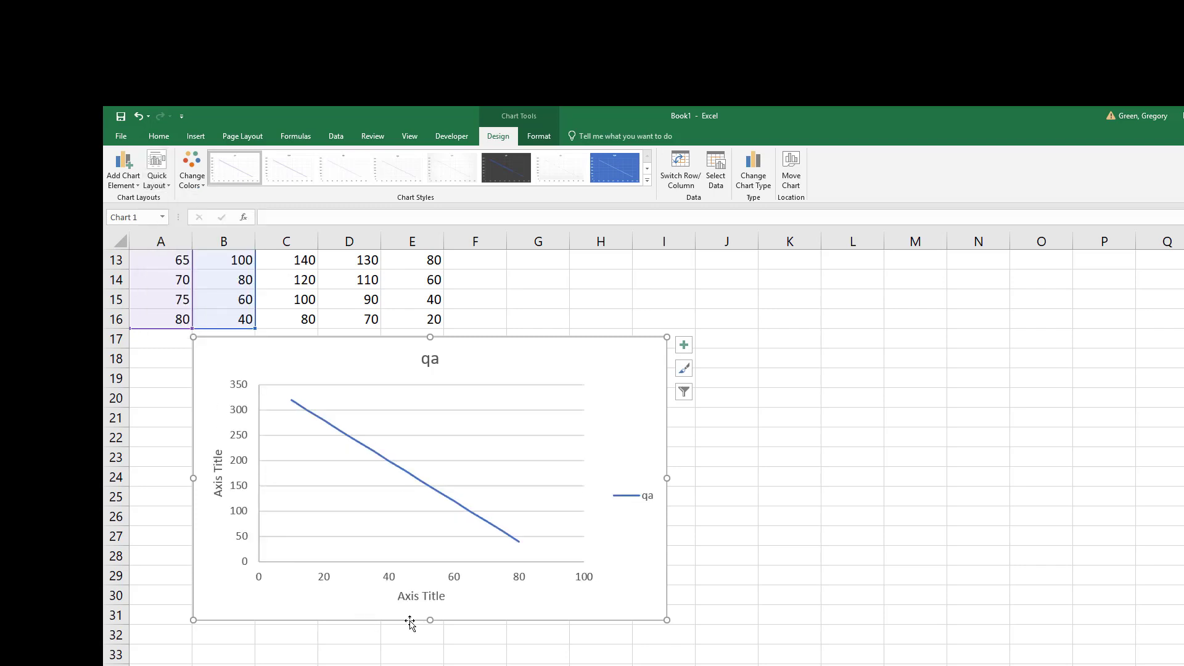
pyautogui.click(414, 595)
pyautogui.doubleClick(412, 596)
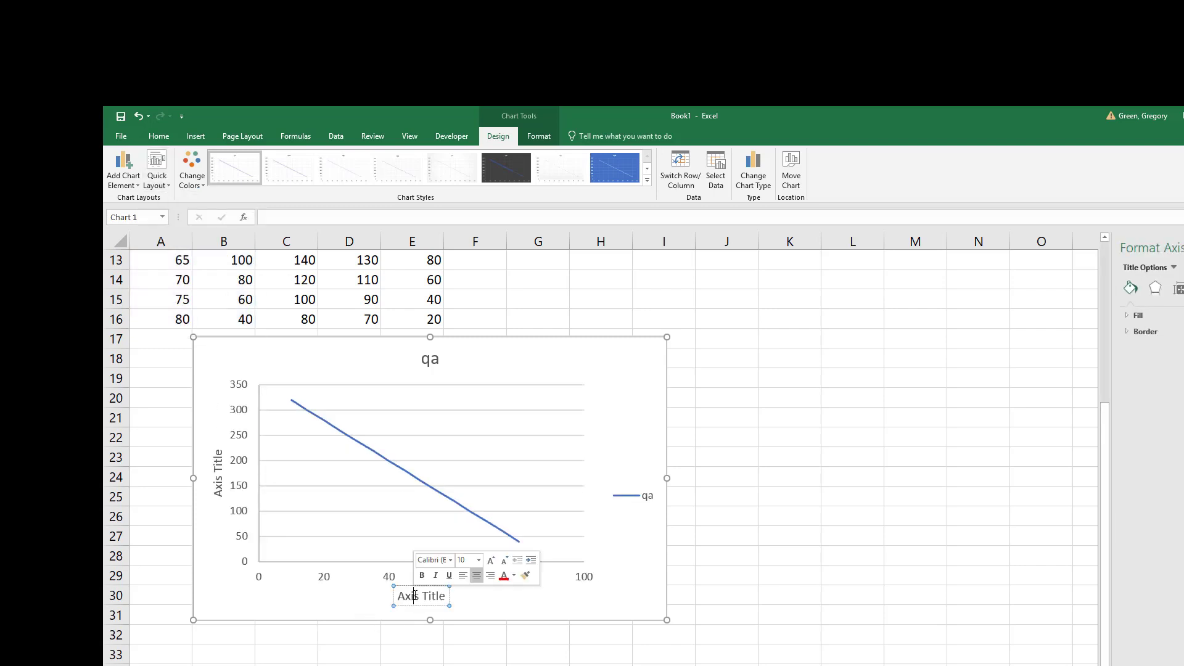
pyautogui.tripleClick(435, 596)
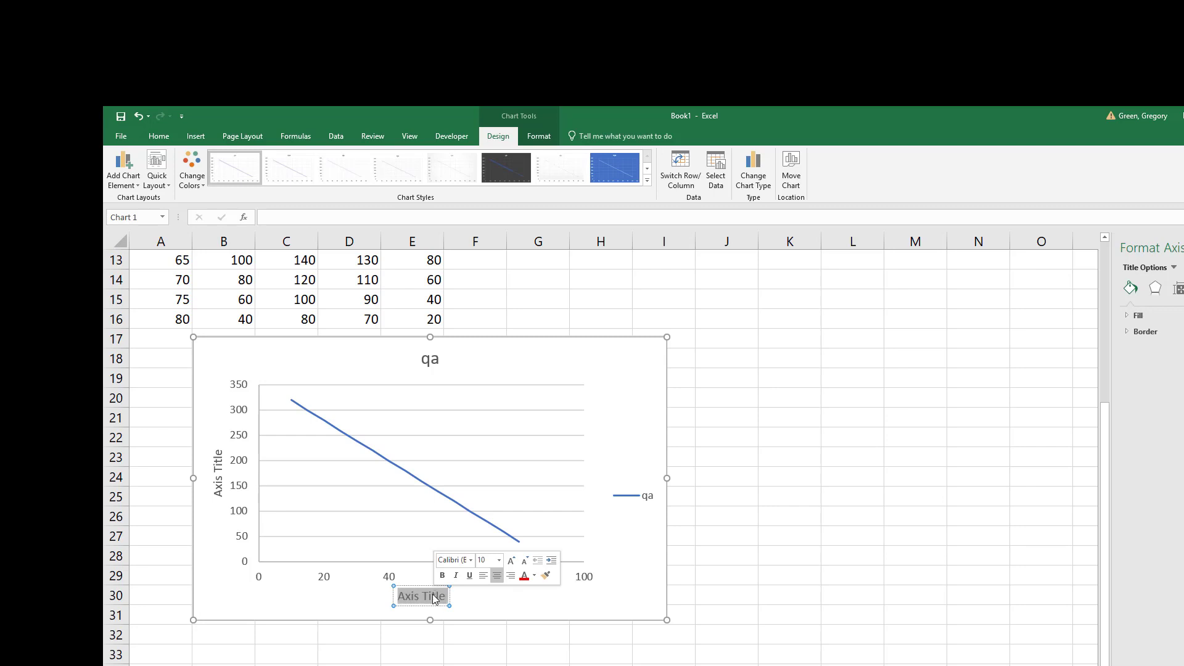
pyautogui.write('Price')
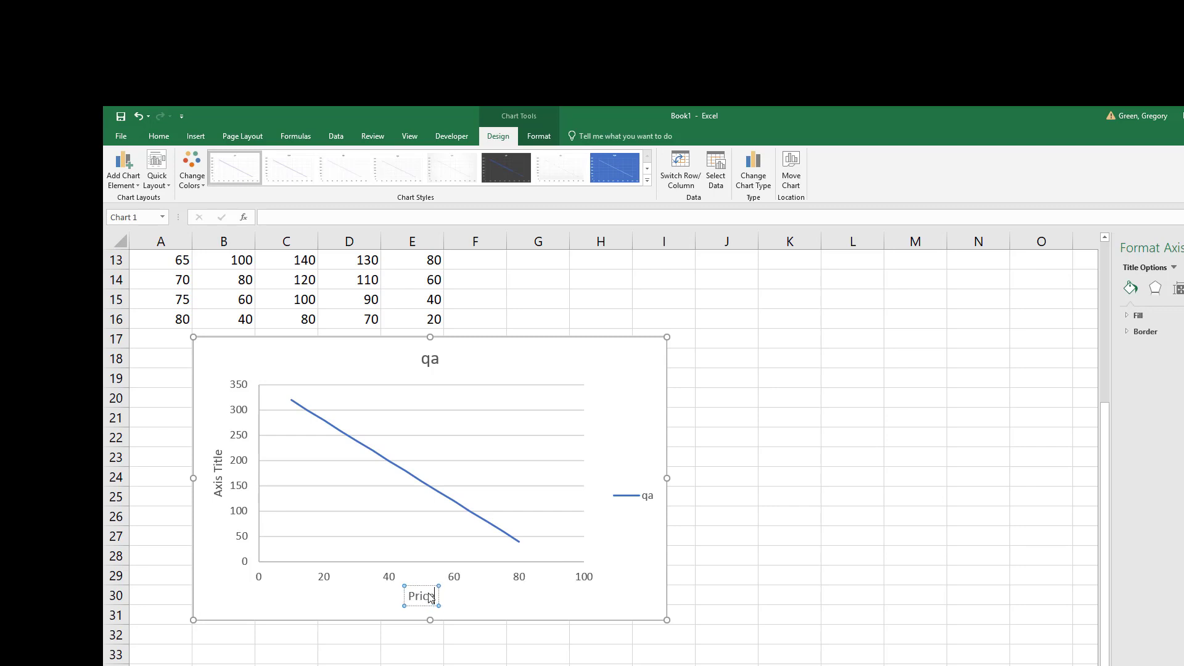
# Replace the chart's vertical axis title with Qunatity.
pyautogui.click(220, 484)
pyautogui.doubleClick(220, 483)
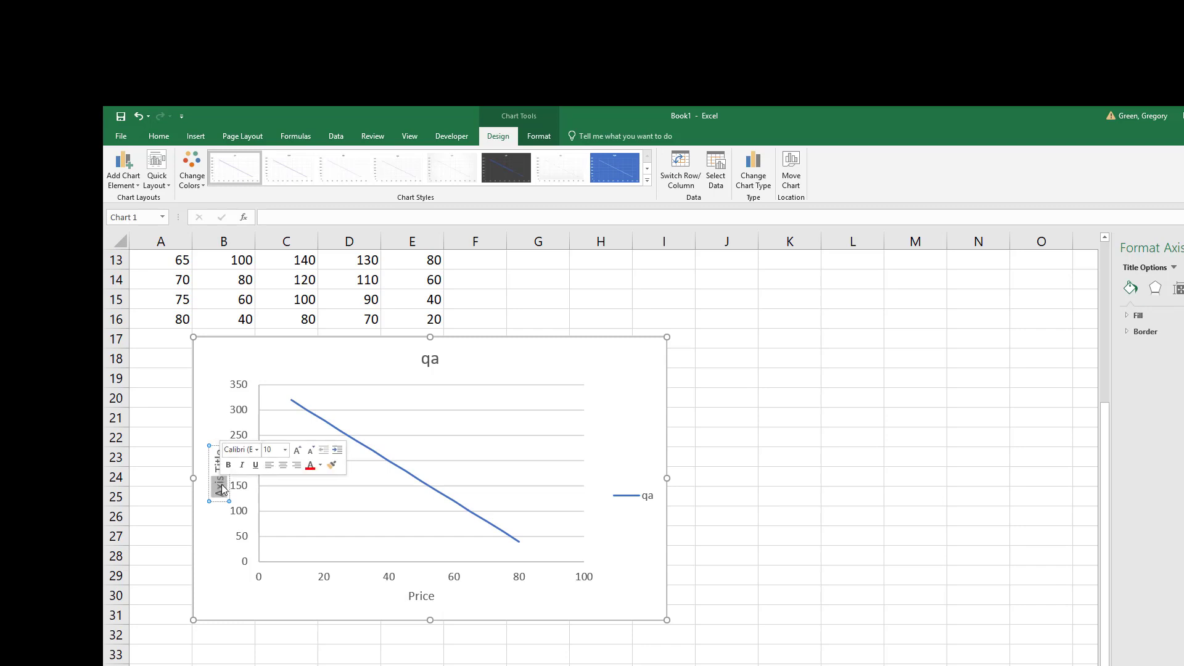
pyautogui.write('Aupa')
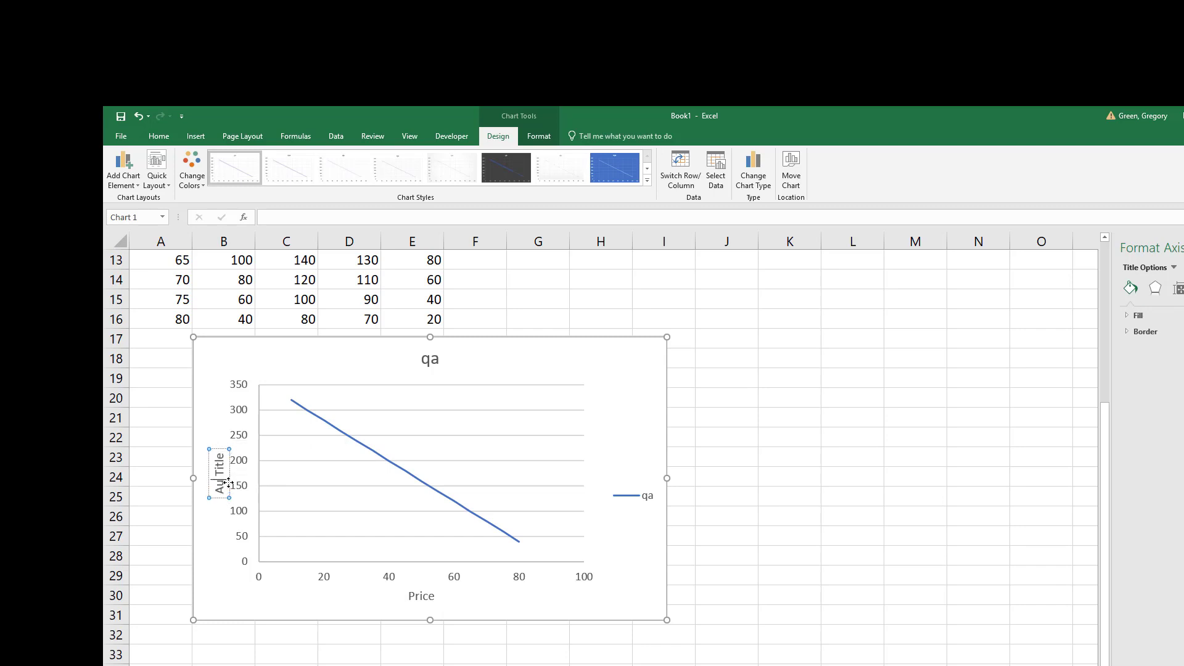
pyautogui.write('tity')
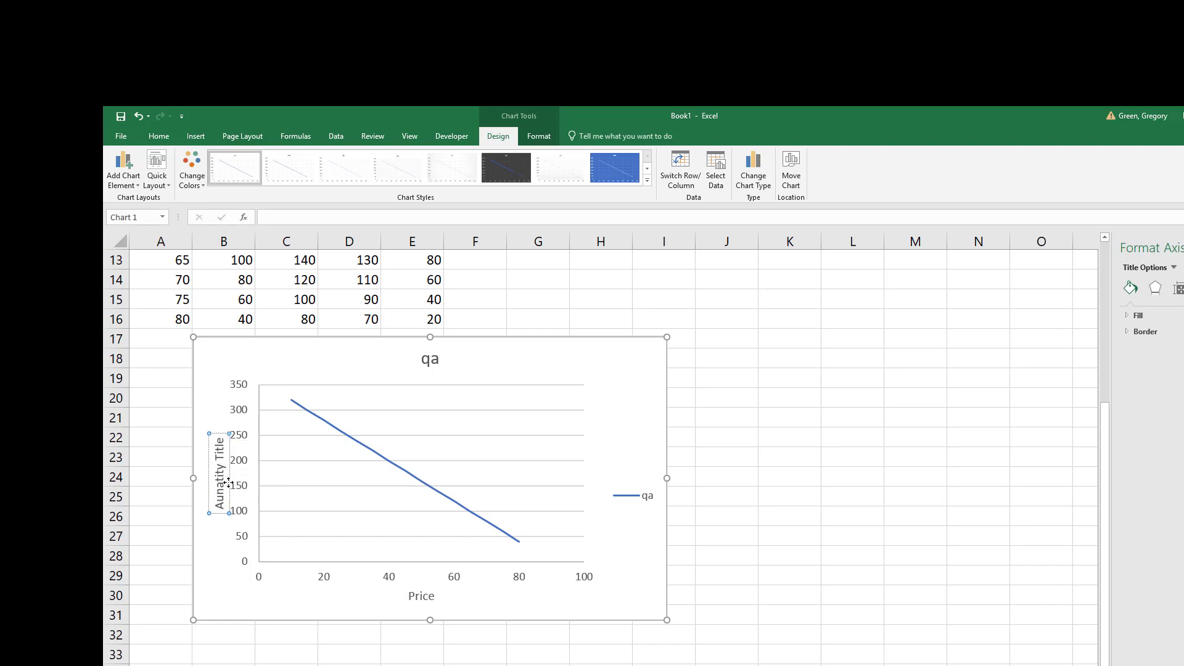
pyautogui.press('Delete')
pyautogui.press('Delete')
pyautogui.press('Delete')
pyautogui.press('Delete')
pyautogui.press('Delete')
pyautogui.press('Delete')
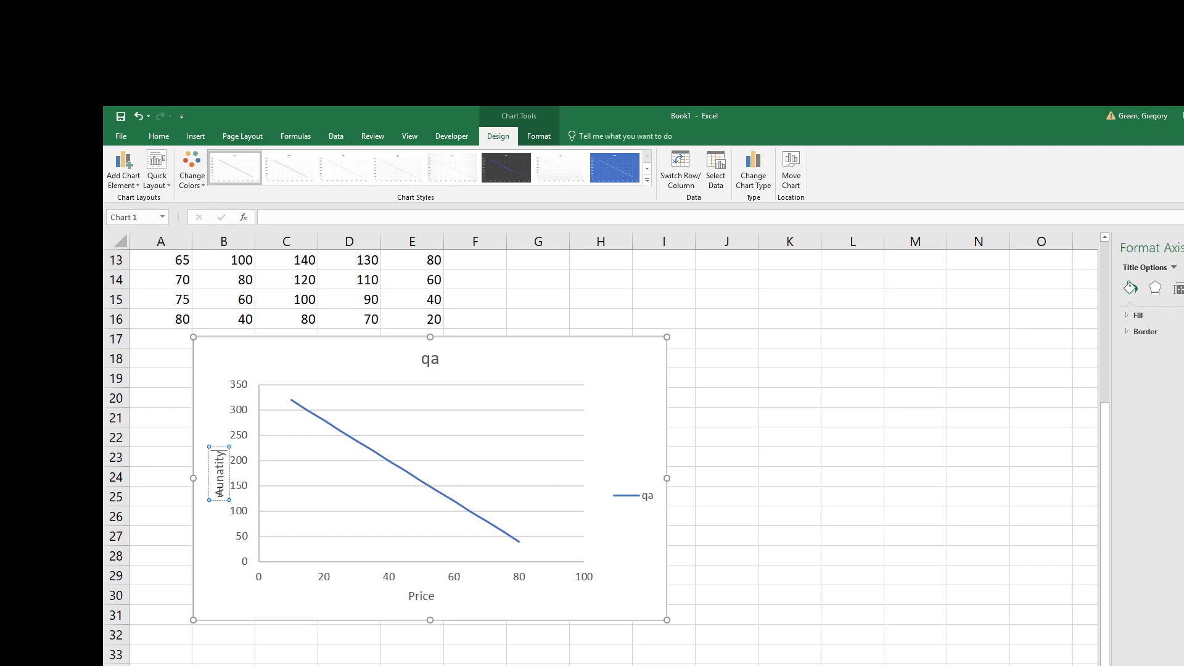
pyautogui.press('BackSpace')
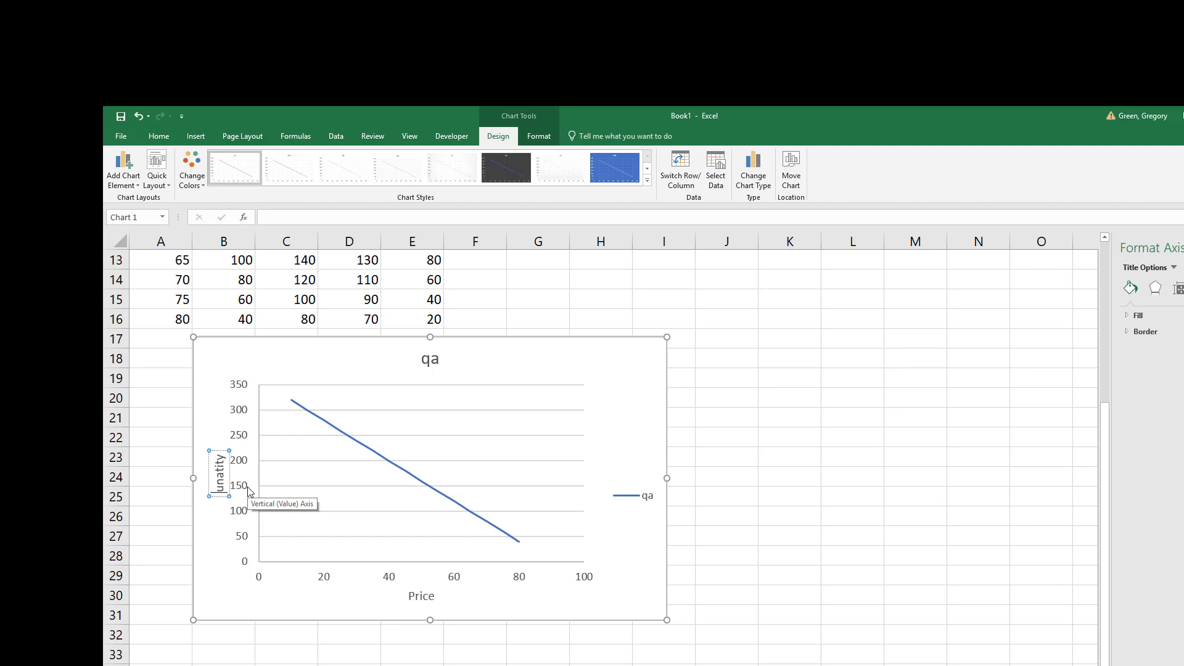
pyautogui.write('Q')
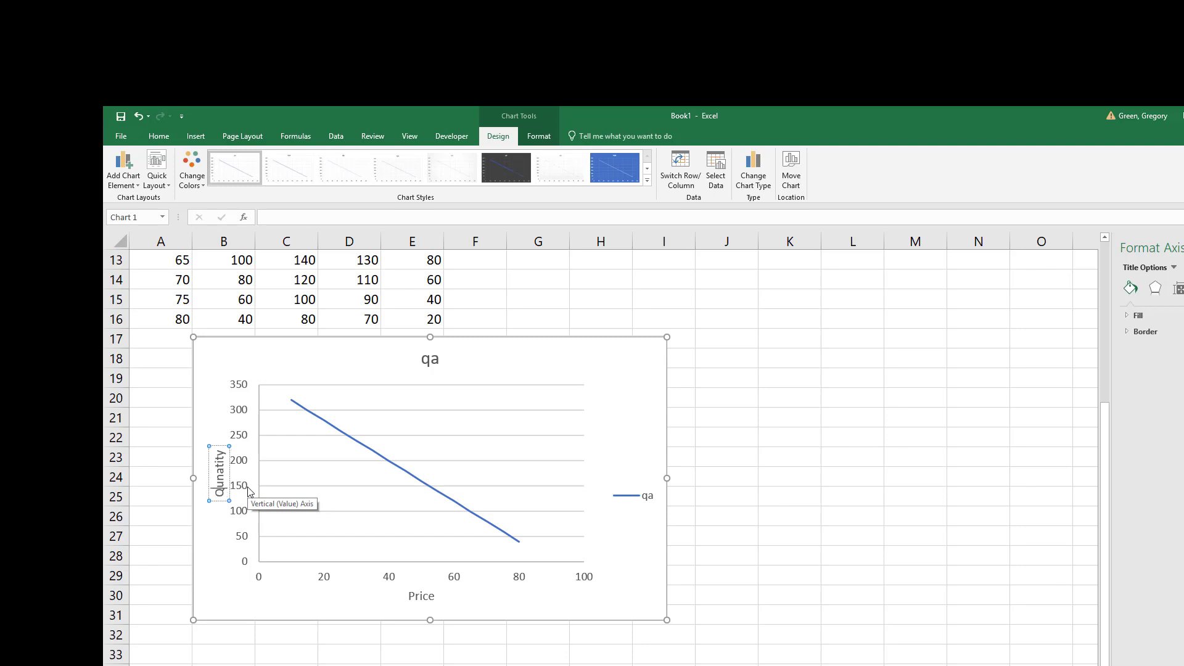
# Change the chart title to Part a.
pyautogui.click(429, 363)
pyautogui.doubleClick(428, 362)
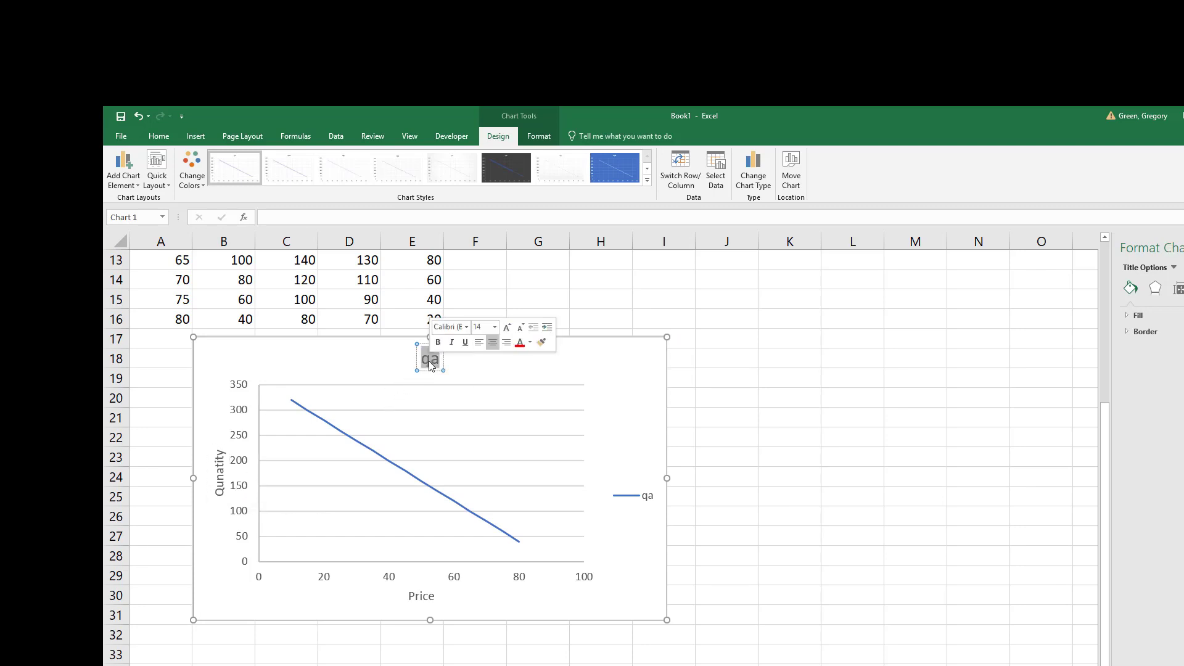
pyautogui.write('Part a')
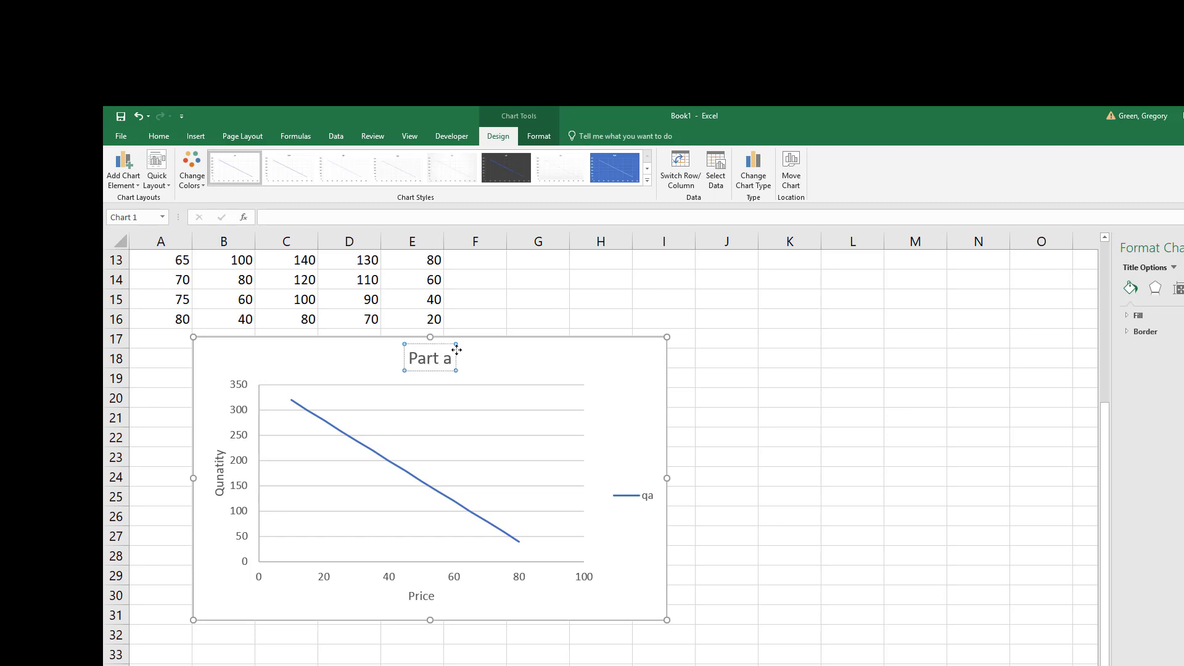
# Insert a scatter chart with straight lines and no markers from A1:C16 and place it directly beside the Part a chart.
pyautogui.click(475, 317)
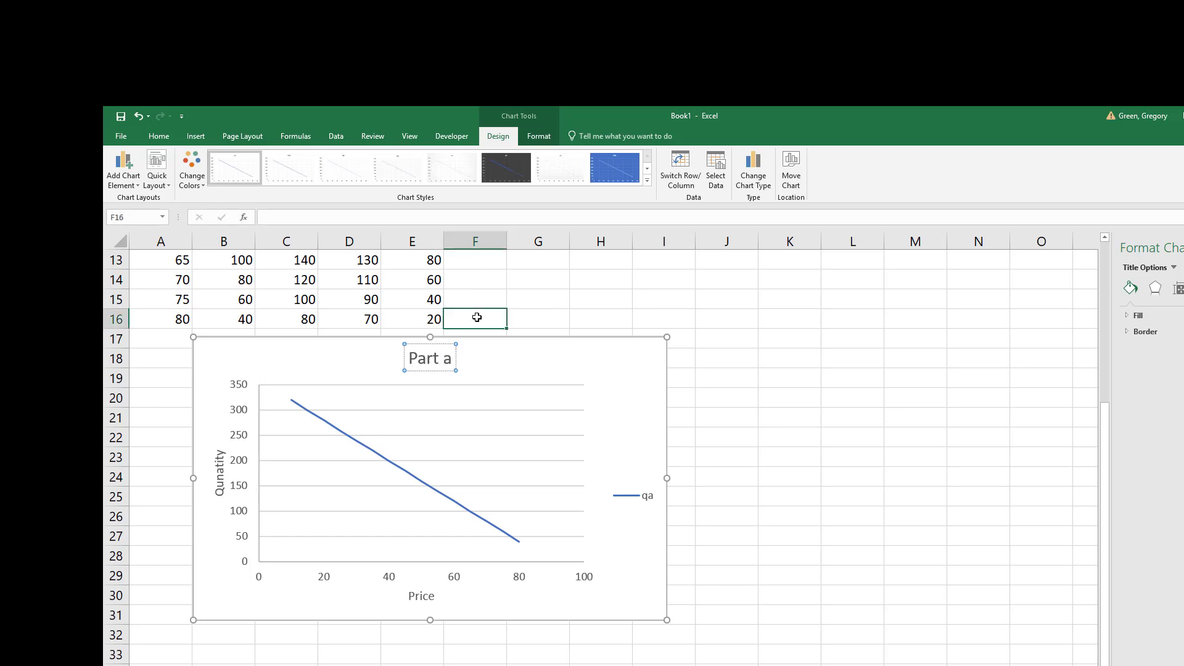
pyautogui.scroll(4, 444, 333)
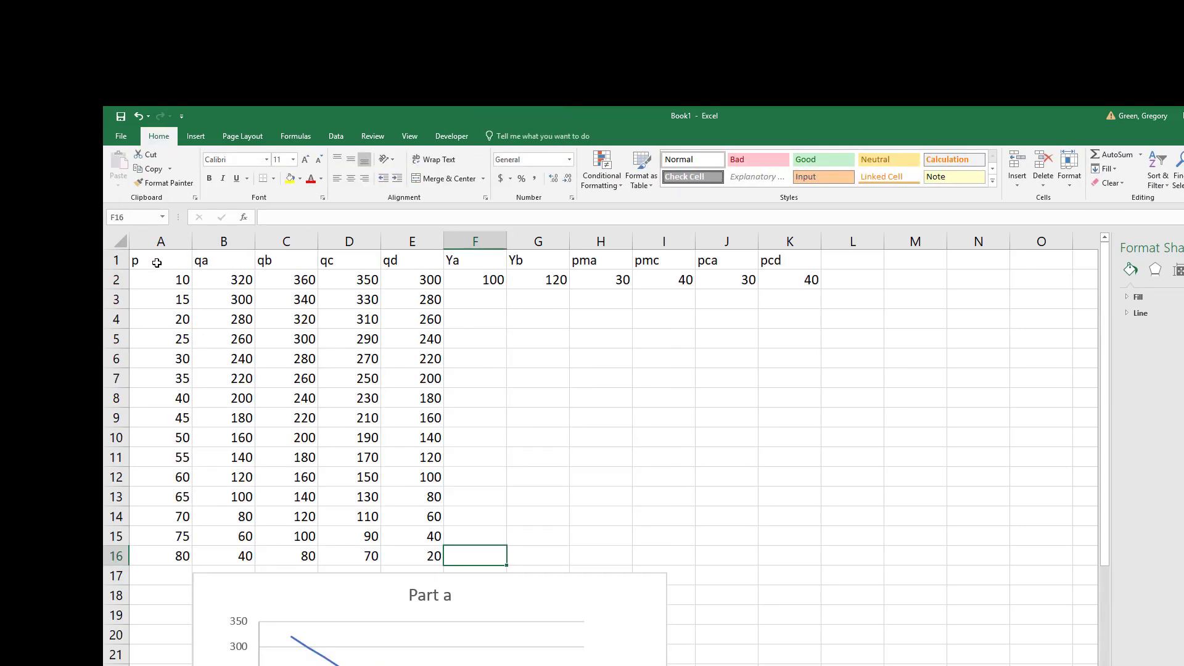
pyautogui.moveTo(158, 264); pyautogui.dragTo(275, 550)
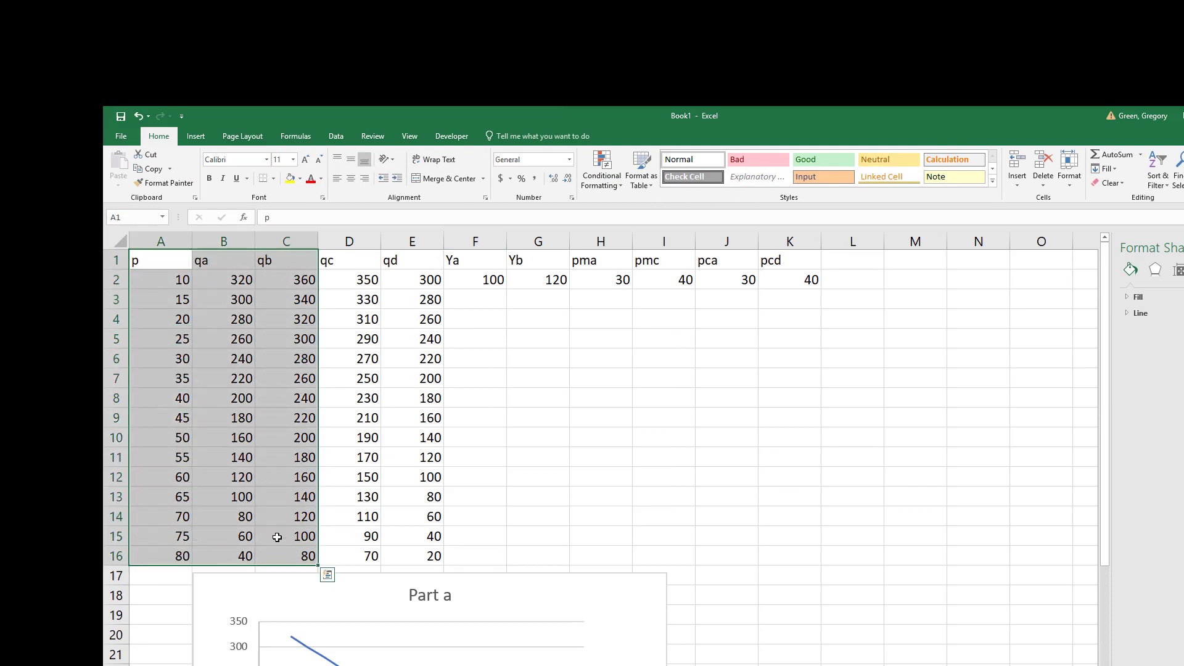
pyautogui.click(191, 138)
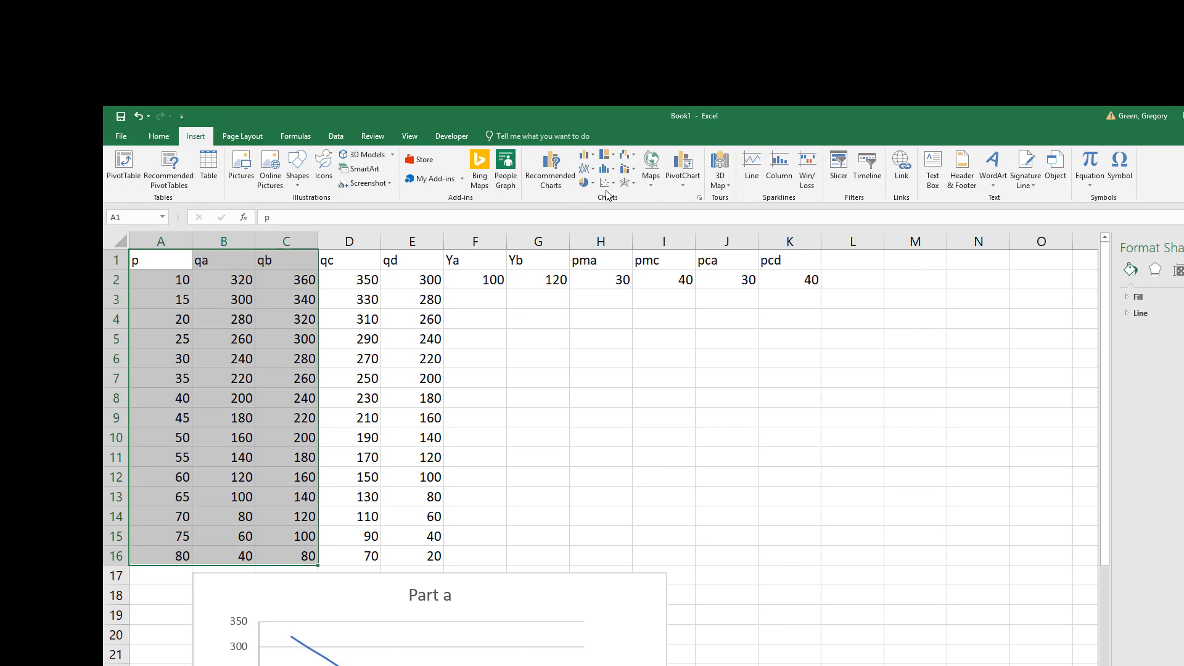
pyautogui.click(610, 184)
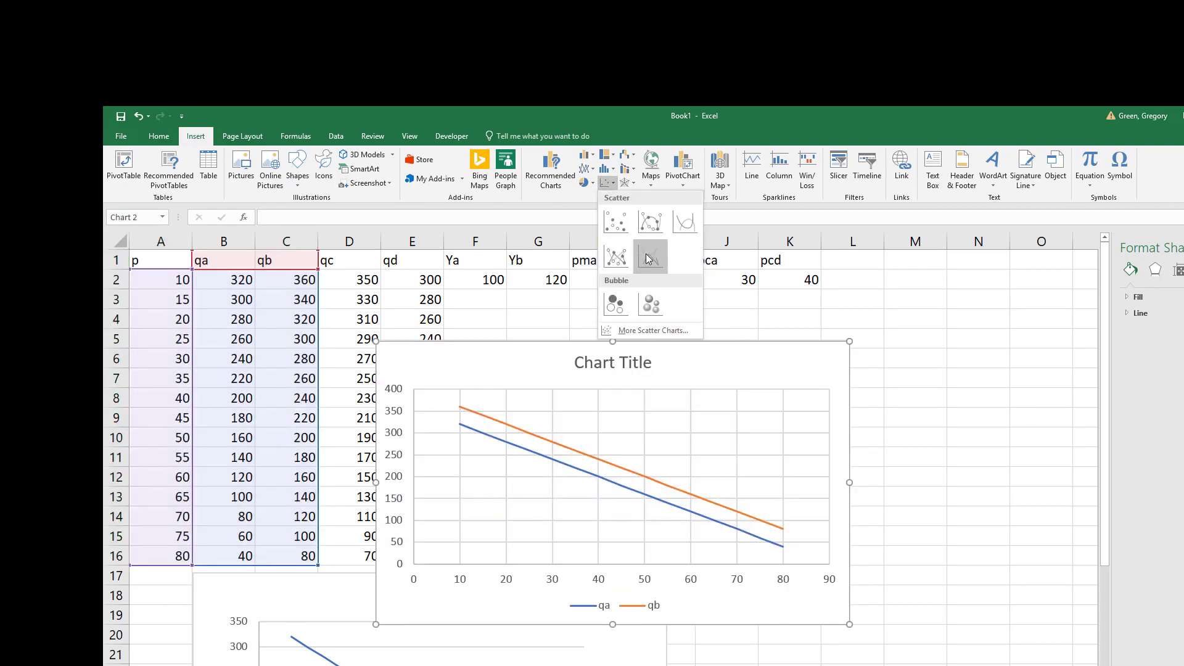
pyautogui.click(648, 259)
pyautogui.scroll(-3, 661, 362)
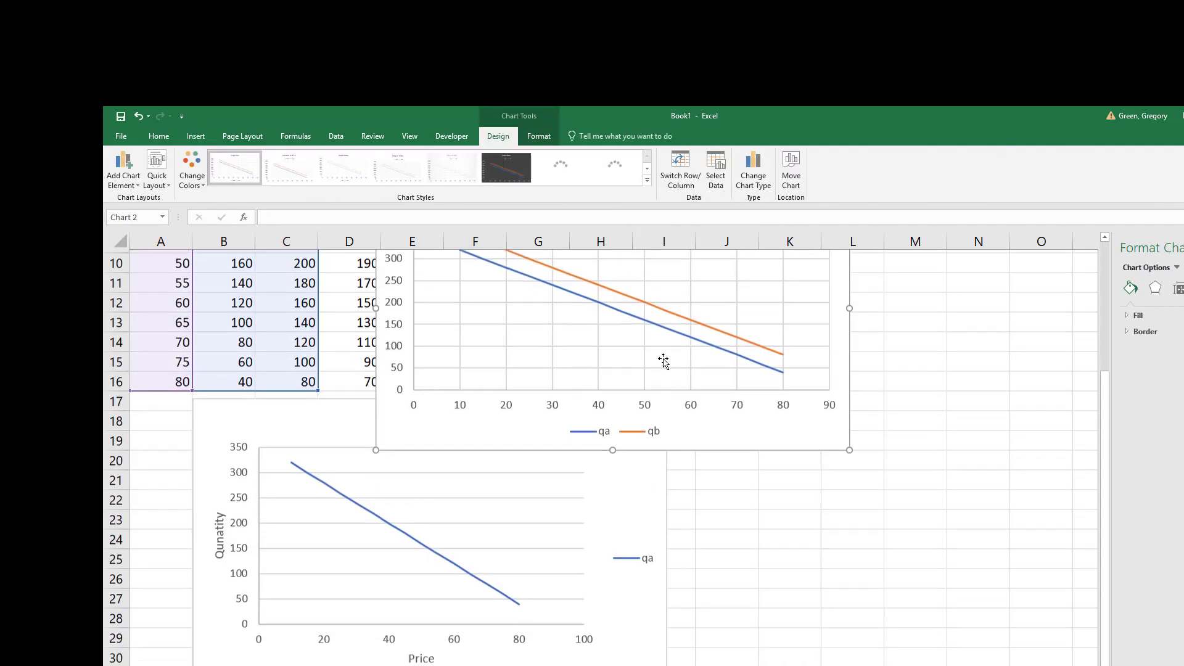
pyautogui.scroll(3, 668, 417)
pyautogui.moveTo(645, 351); pyautogui.dragTo(956, 576)
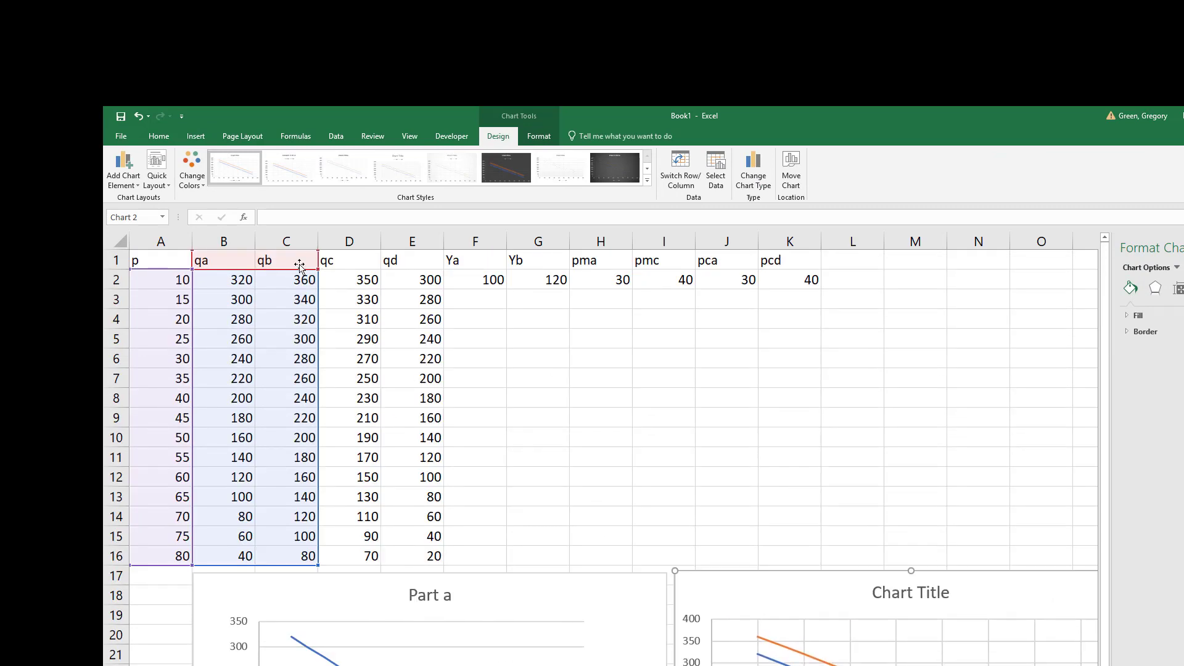
# Apply the first quick layout, with axis titles and a legend, to the qa and qb chart and title its horizontal axis Price.
pyautogui.click(164, 184)
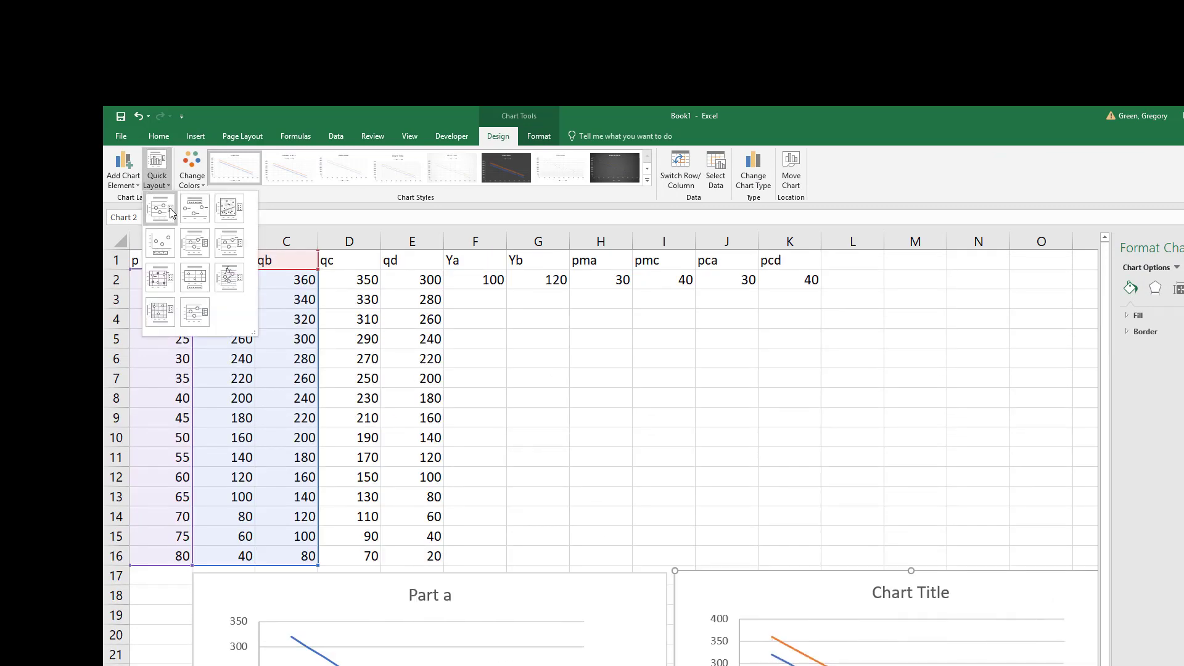
pyautogui.click(173, 213)
pyautogui.scroll(-4, 478, 375)
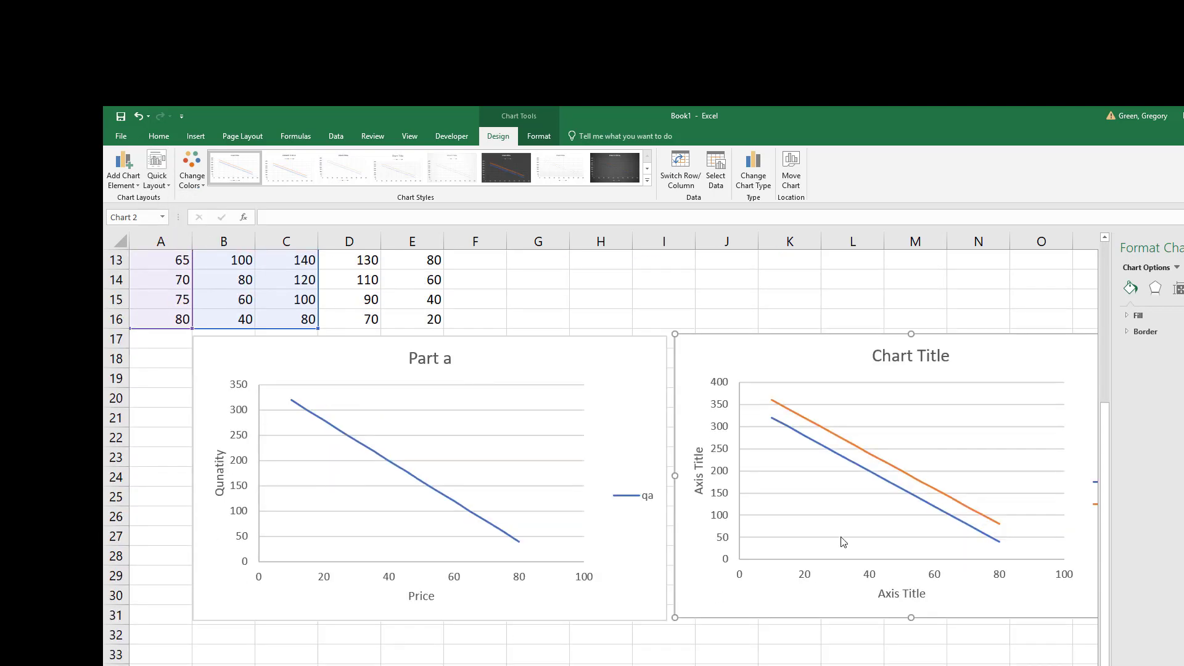
pyautogui.click(906, 594)
pyautogui.tripleClick(907, 594)
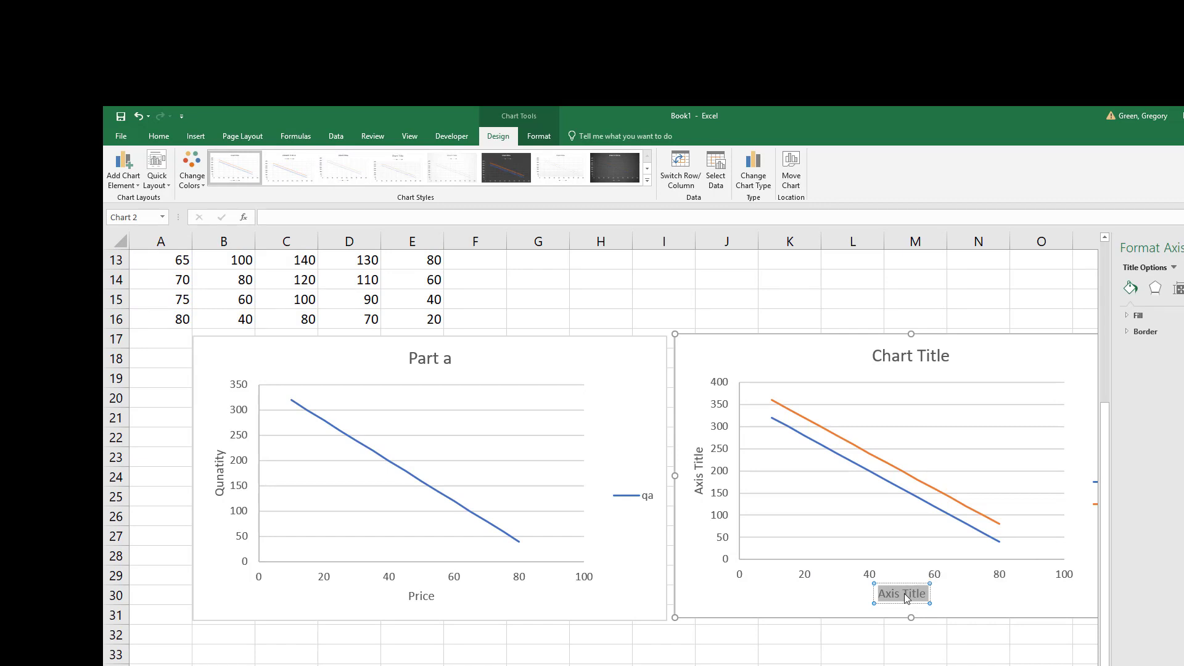
pyautogui.write('Pricec')
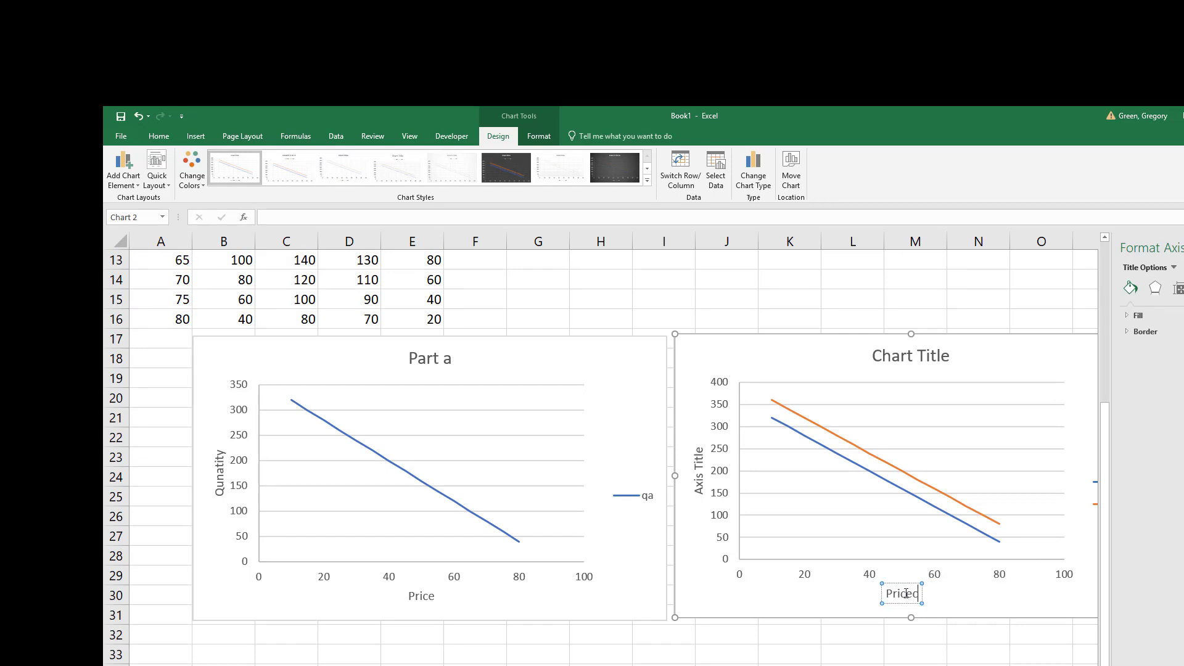
pyautogui.press('BackSpace')
# Replace the vertical axis title of the qa and qb chart with Quantity.
pyautogui.click(698, 459)
pyautogui.doubleClick(700, 469)
pyautogui.moveTo(700, 471); pyautogui.dragTo(692, 484)
pyautogui.write('Quantity')
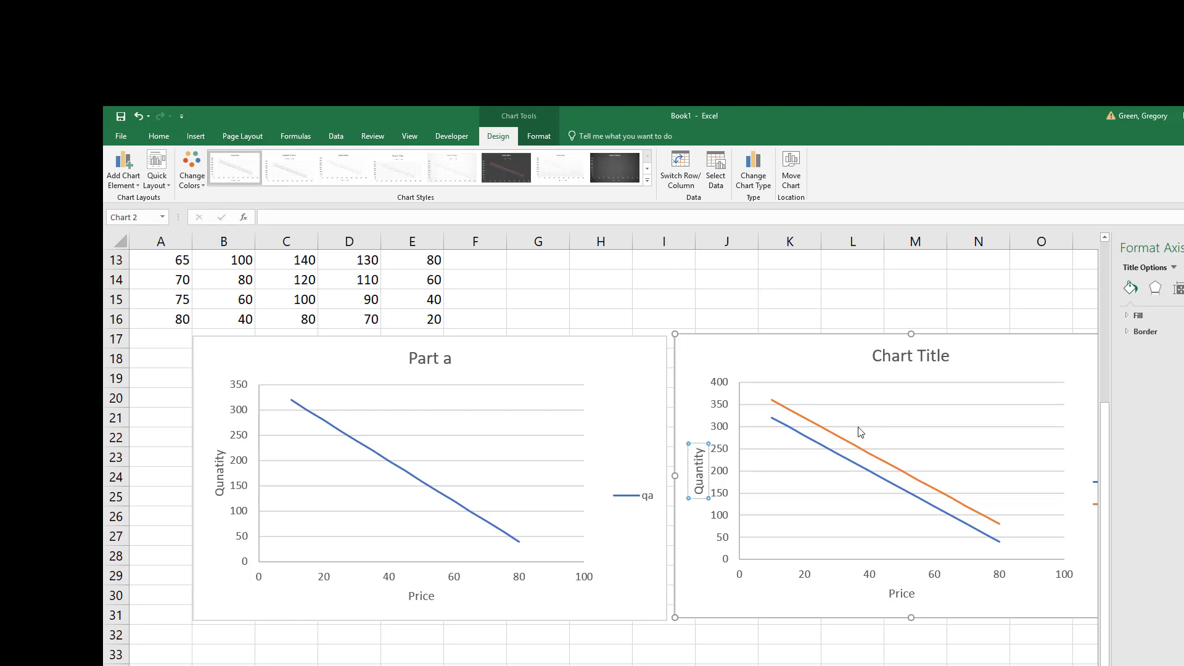
# Change the title of the qa and qb chart to "Part B: Increase in Income all else equal".
pyautogui.click(894, 358)
pyautogui.tripleClick(894, 358)
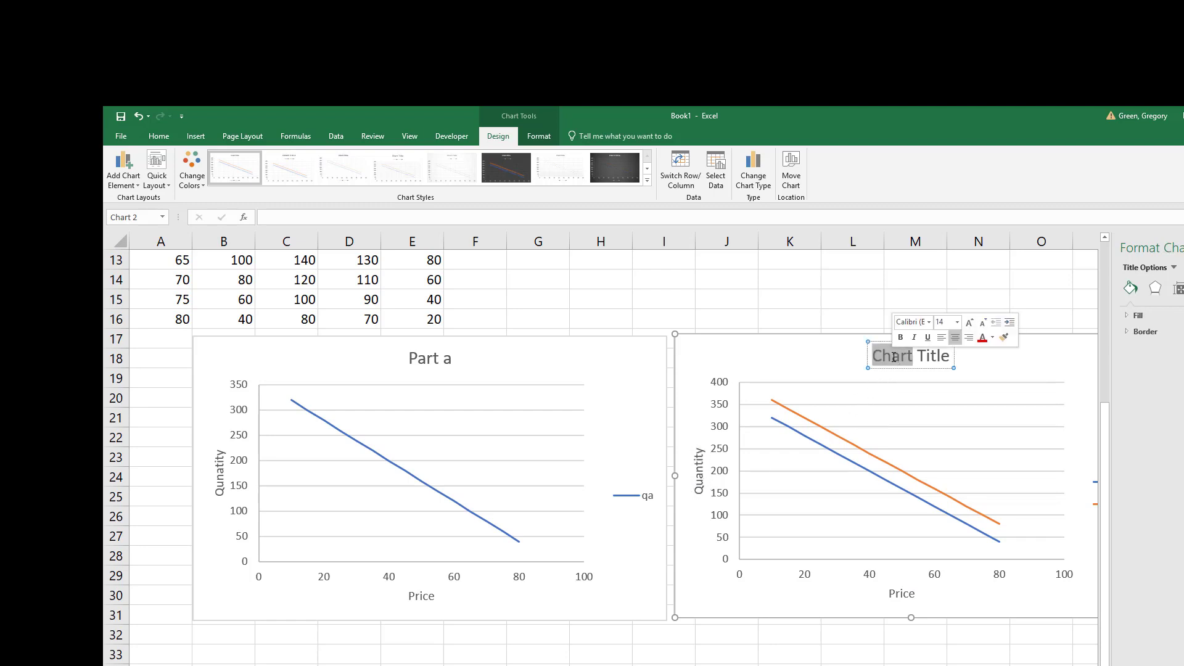
pyautogui.write('Pa')
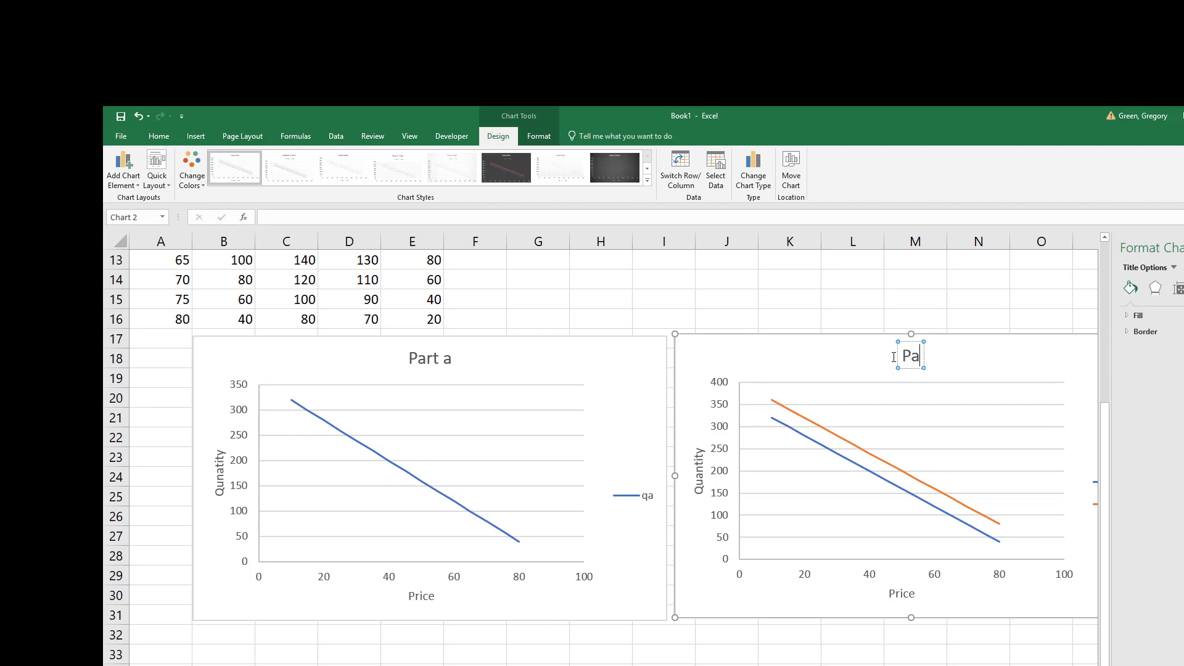
pyautogui.write('rt B: I')
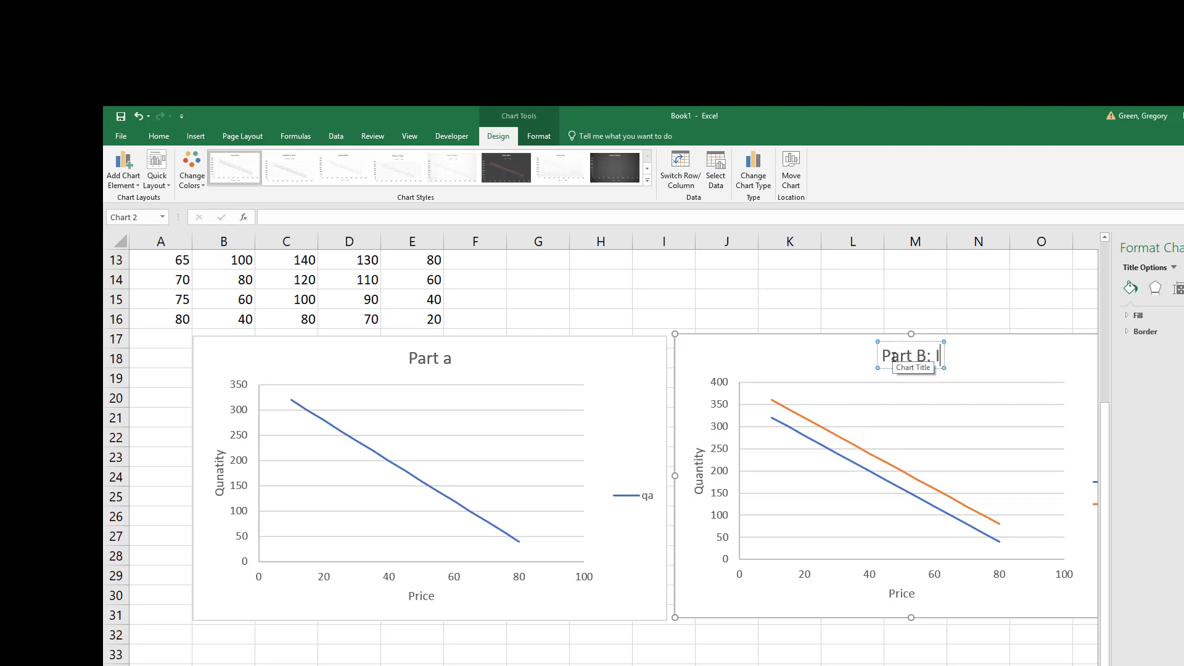
pyautogui.write('ncrease in Income')
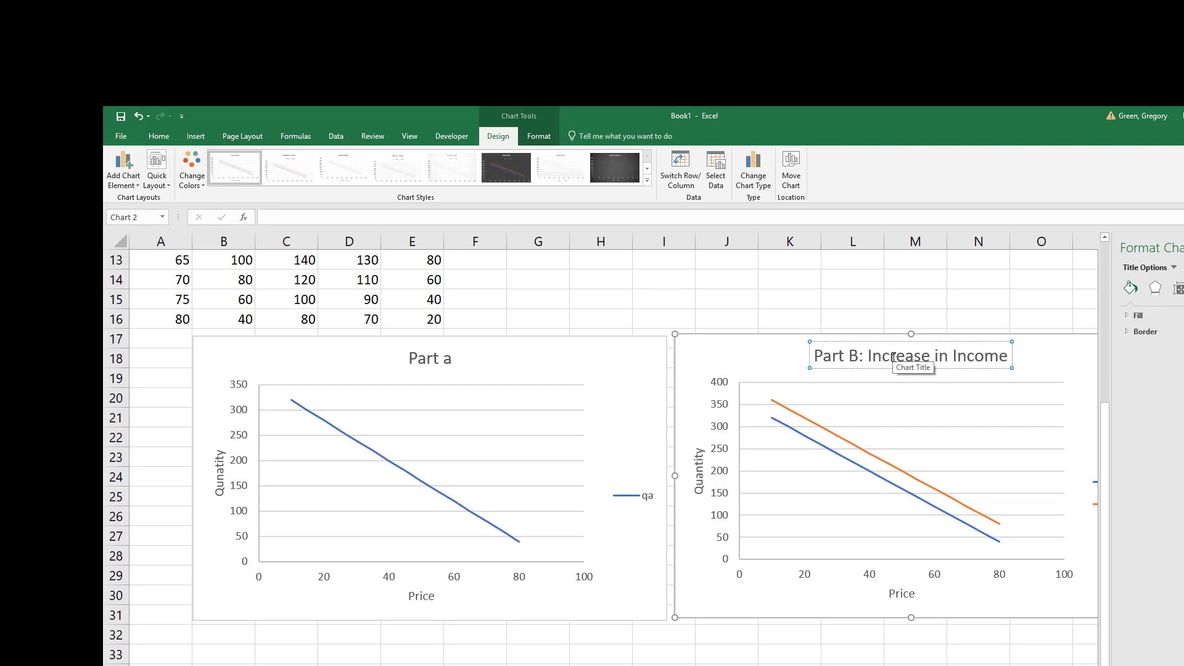
pyautogui.write(' all els')
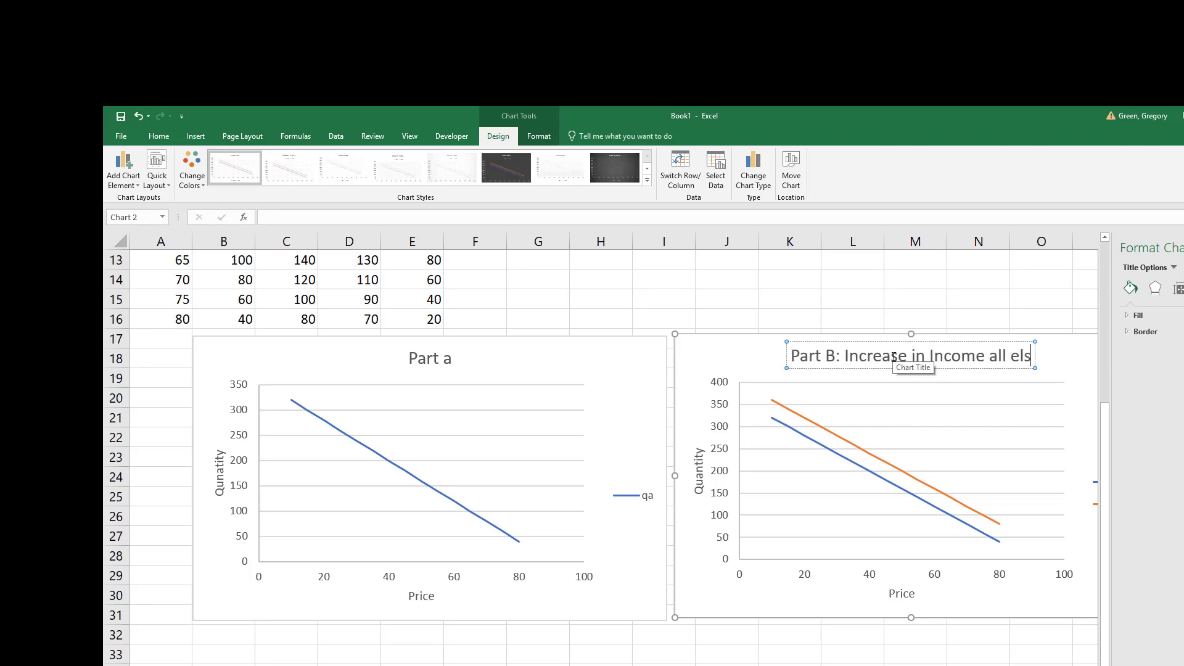
pyautogui.write('e equal')
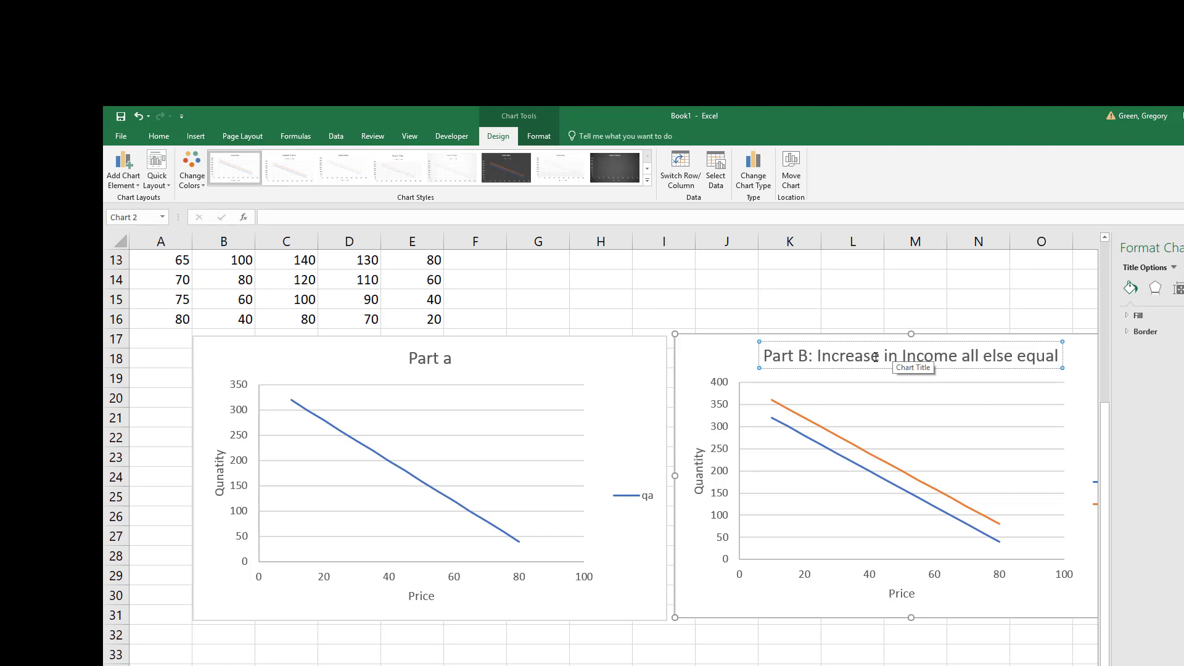
pyautogui.click(725, 319)
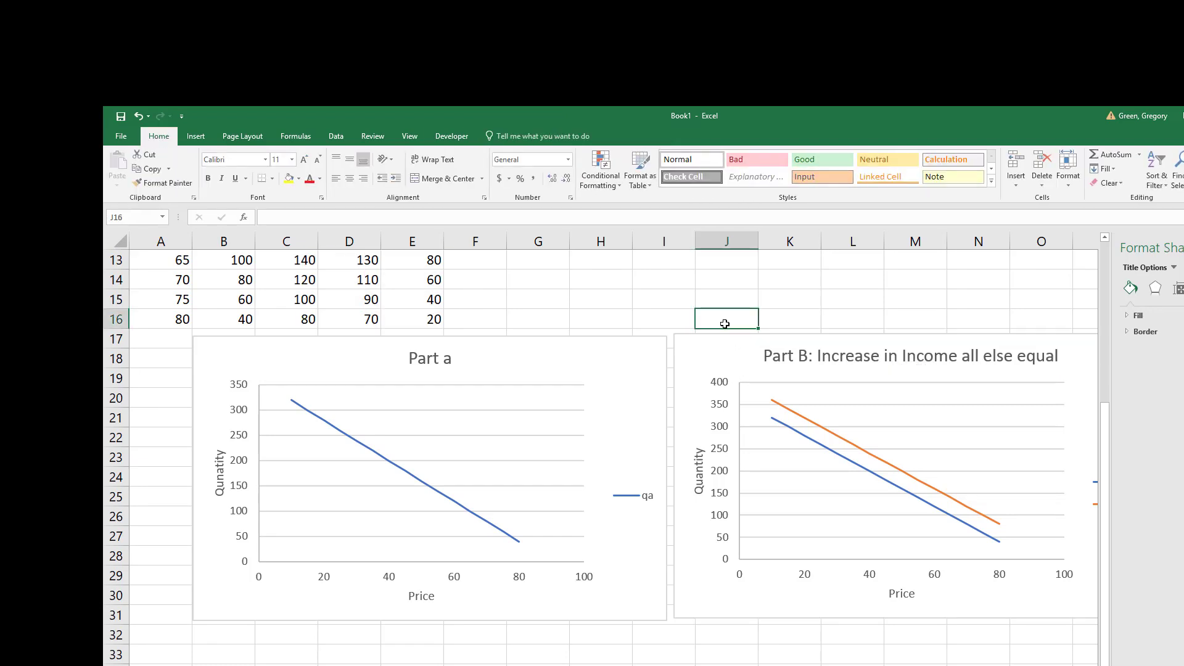